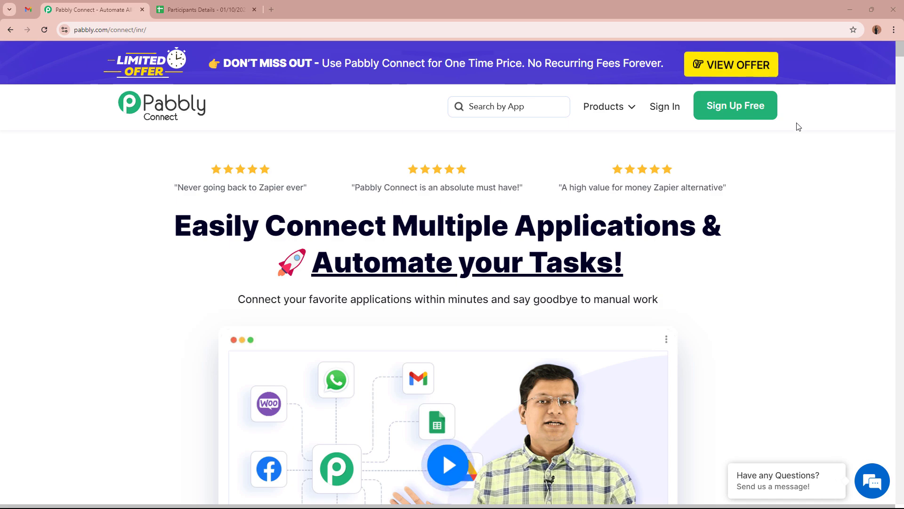
Step: Sign in and launch Pabbly Connect with Access Now on the All Pabbly Apps page
left_click(667, 112)
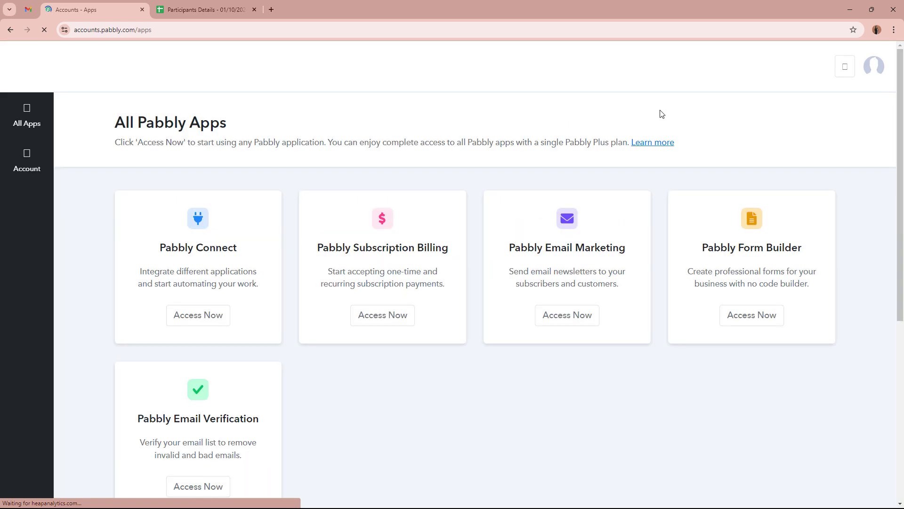
left_click_drag(114, 123, 290, 127)
left_click(290, 127)
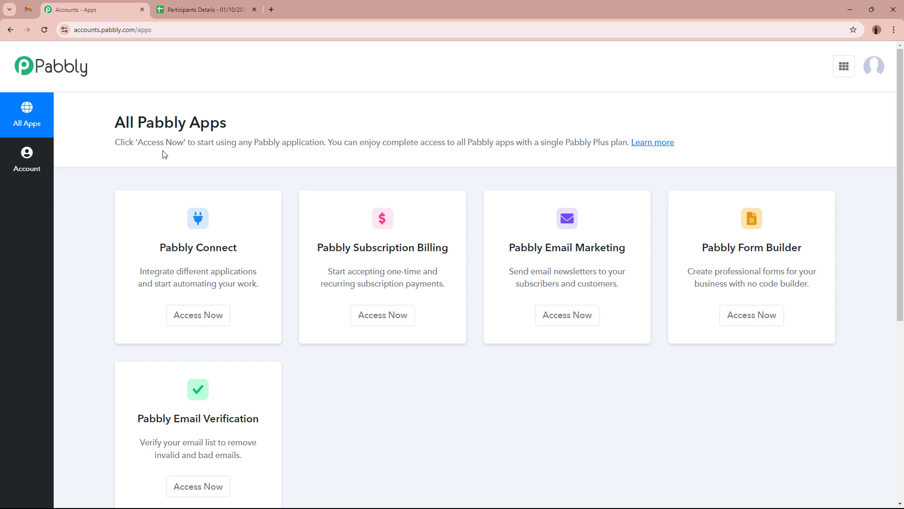
left_click_drag(161, 247, 248, 249)
left_click(249, 250)
left_click(206, 325)
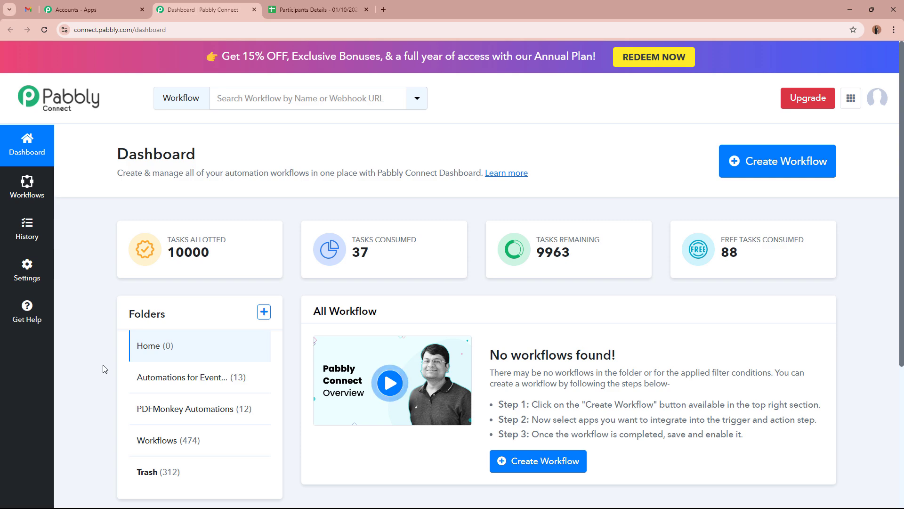
Step: Start a new workflow and paste in the name 'Send Event Reminder Emails from Google Sheets'
left_click(774, 158)
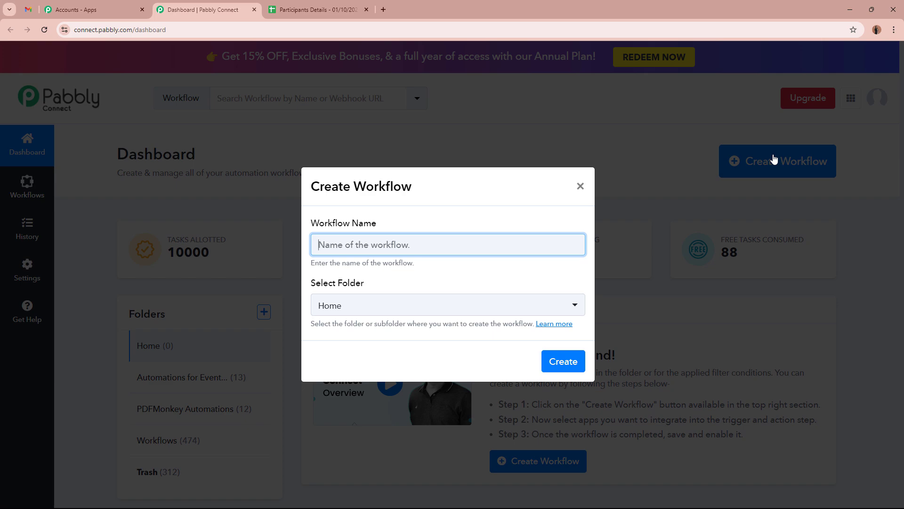
left_click_drag(335, 223, 391, 225)
left_click_drag(312, 284, 393, 288)
left_click(392, 289)
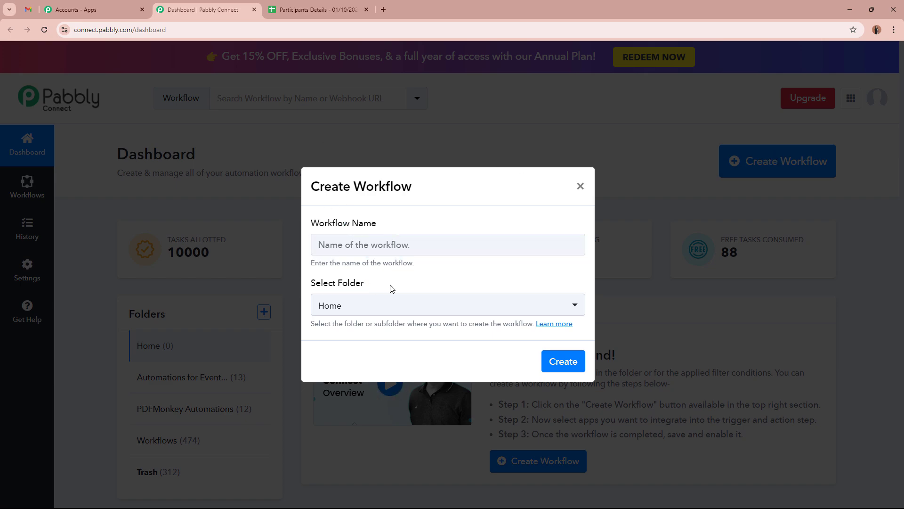
left_click(391, 249)
left_click(355, 280)
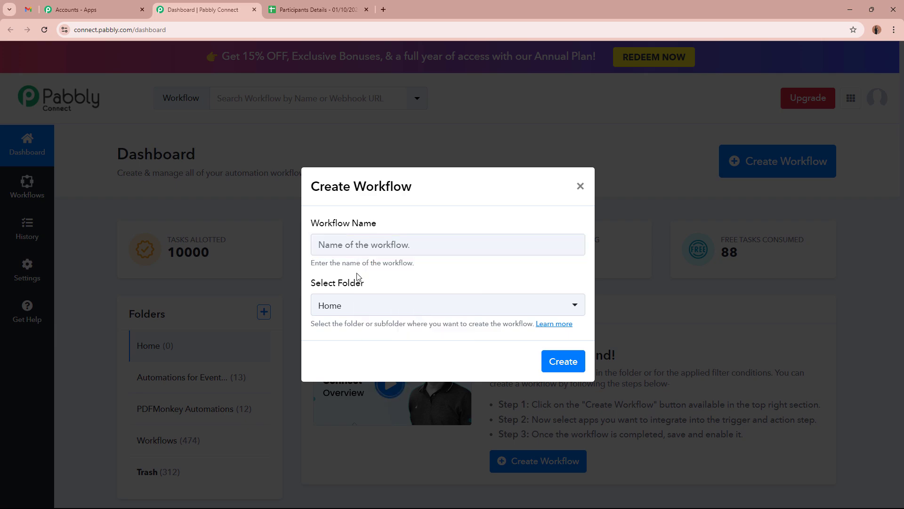
left_click(354, 246)
type("Send Event Reminder Emails from Google Sheets")
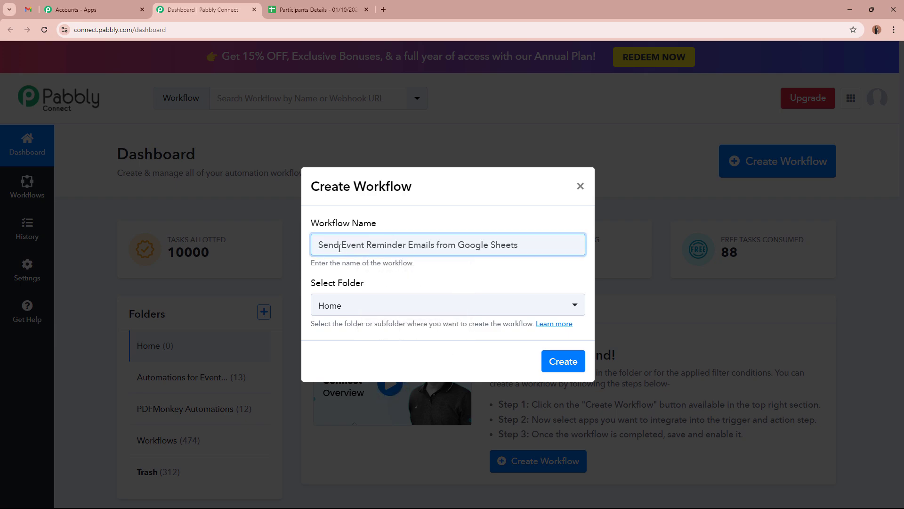
left_click_drag(319, 247, 531, 256)
left_click(521, 272)
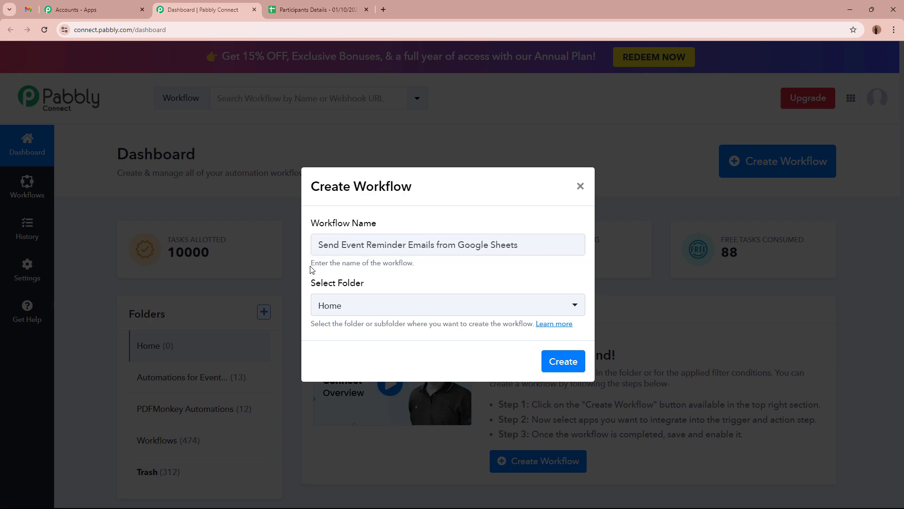
Step: File the workflow in the Automations for Event Reminders folder and create it
left_click_drag(310, 282, 404, 285)
left_click(403, 285)
left_click(397, 314)
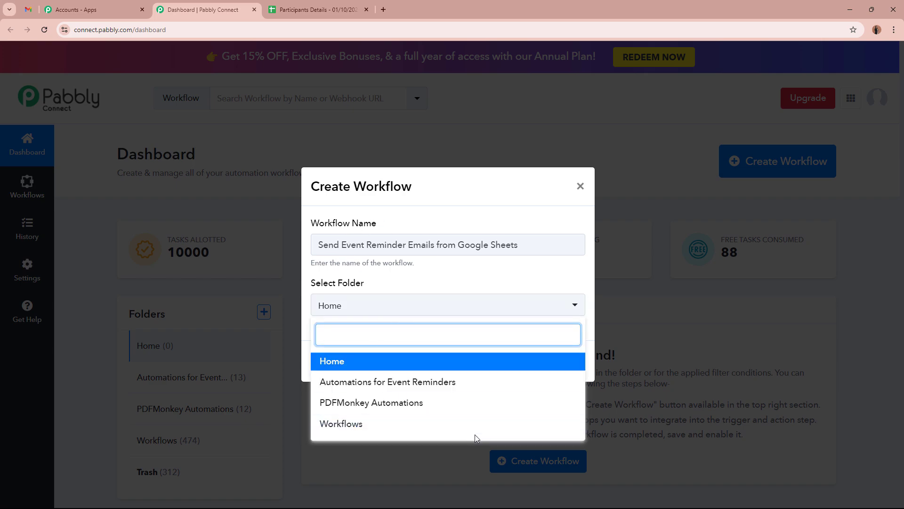
left_click(424, 383)
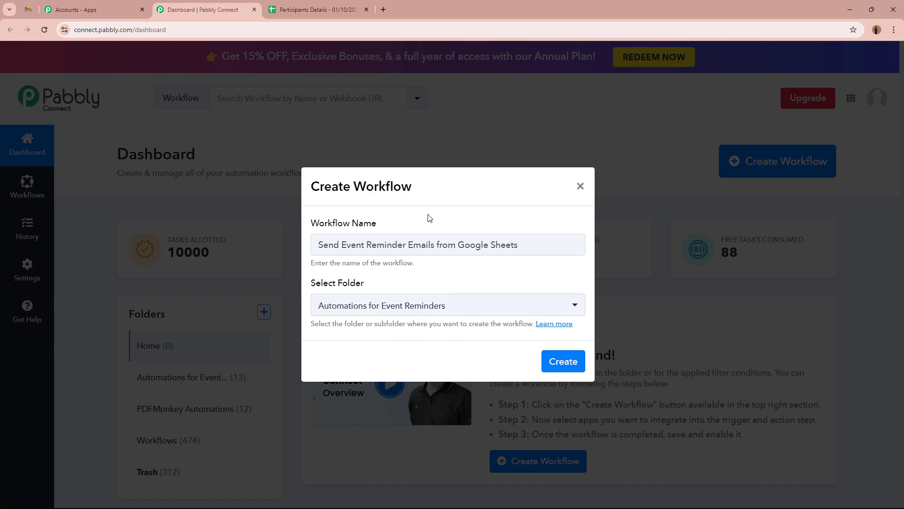
left_click_drag(318, 244, 511, 245)
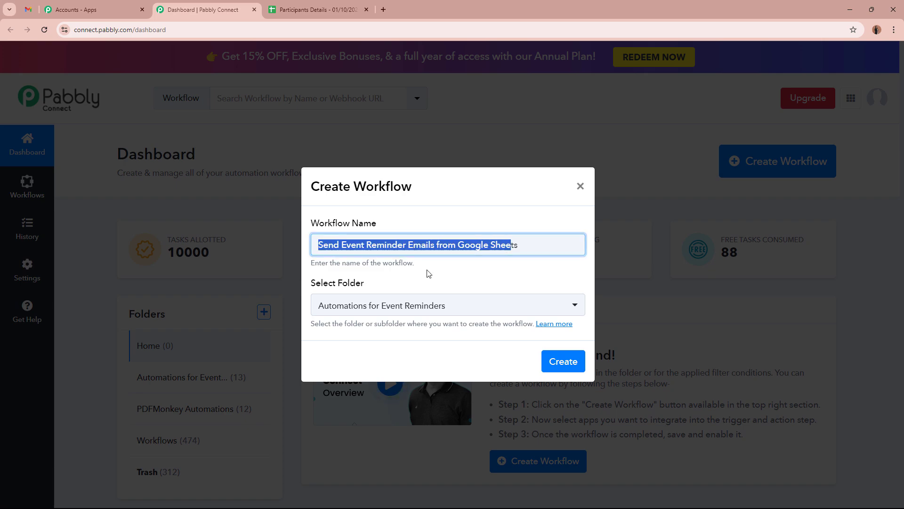
left_click(551, 361)
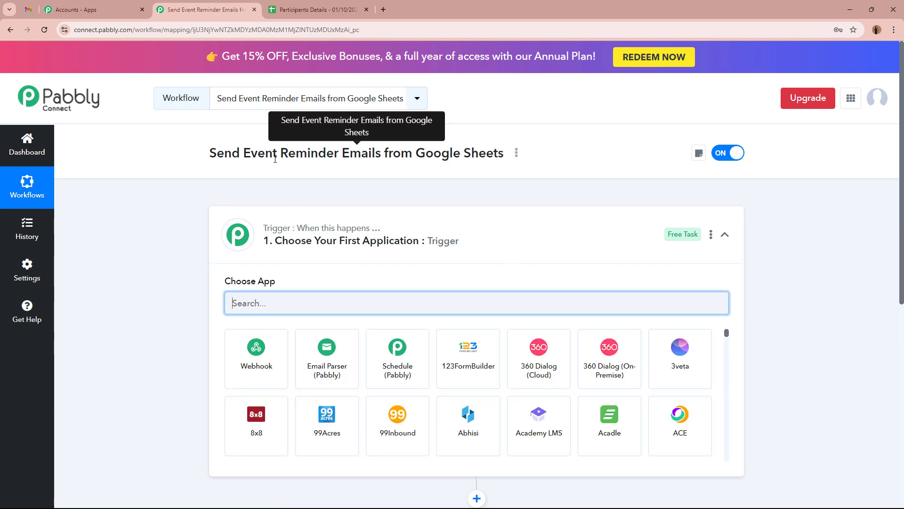
Step: Search 'Google' and pick Google Sheets as the trigger app, then view the Participants Details sheet
left_click(572, 245)
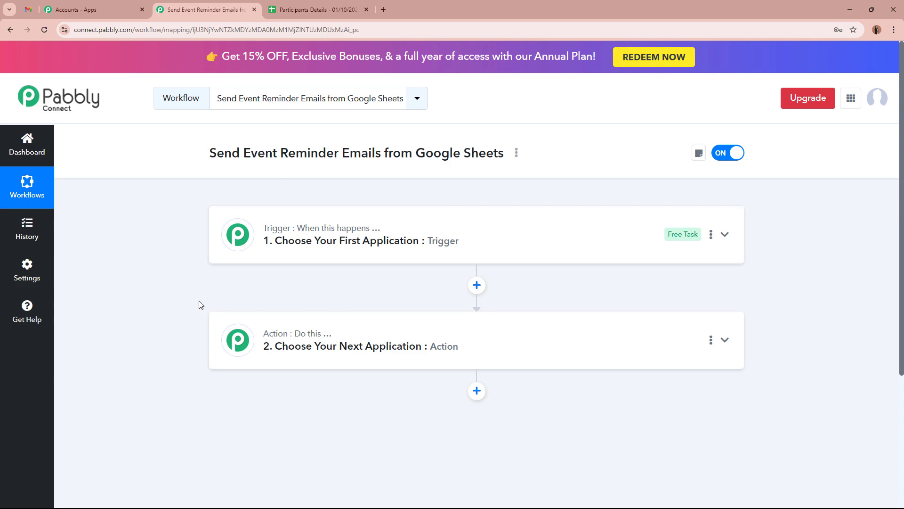
left_click(560, 225)
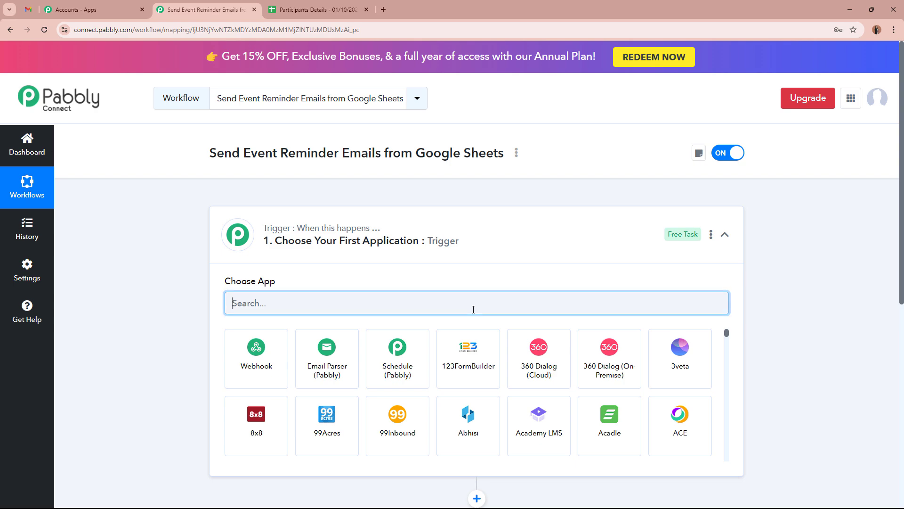
type("Google")
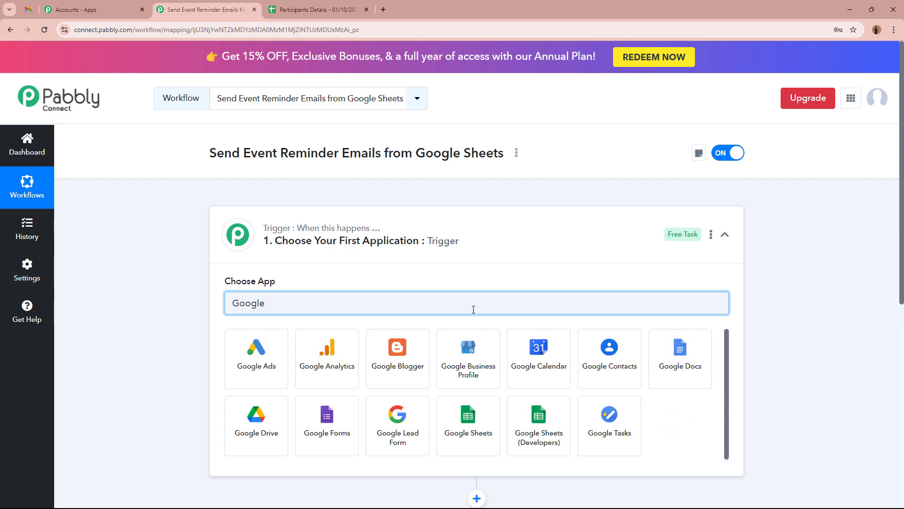
left_click(468, 419)
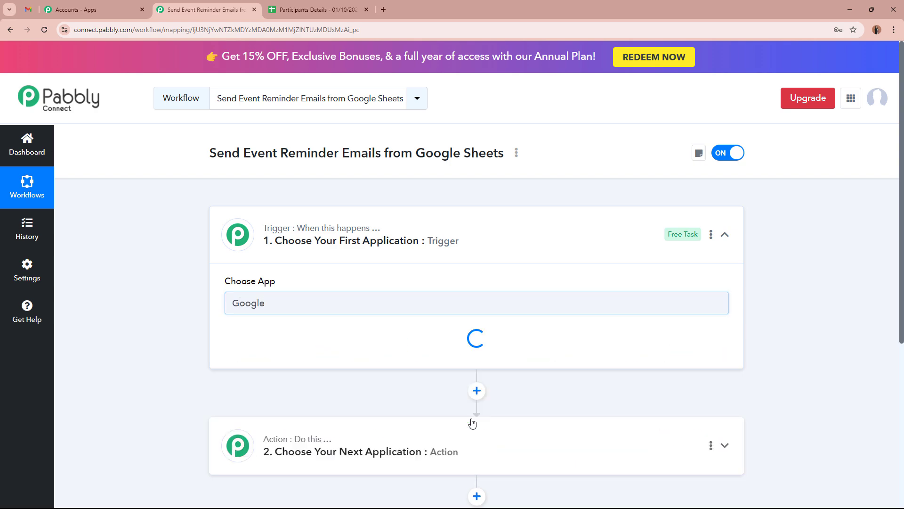
left_click(328, 5)
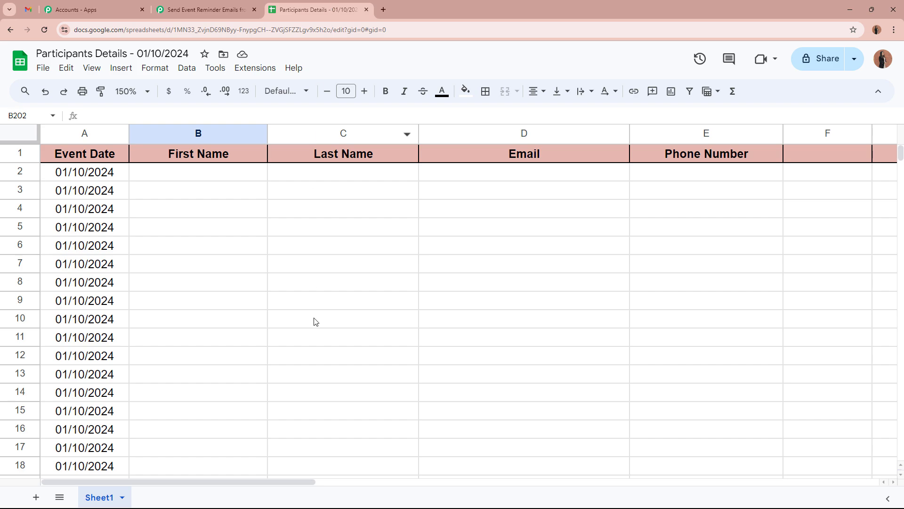
Step: Review the Event Date, First Name, Last Name, Email and Phone Number columns, then go back to the workflow
left_click(112, 159)
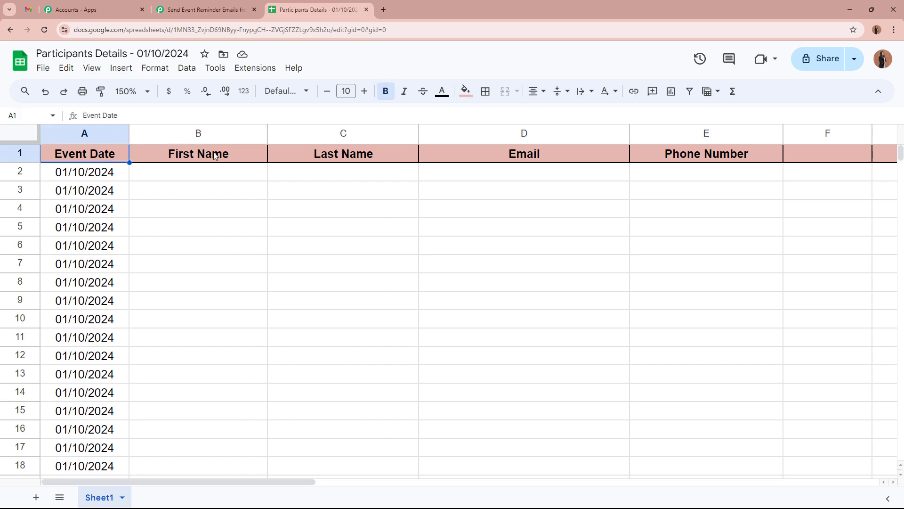
left_click(217, 154)
left_click(389, 154)
left_click(536, 153)
left_click(712, 154)
left_click(714, 225)
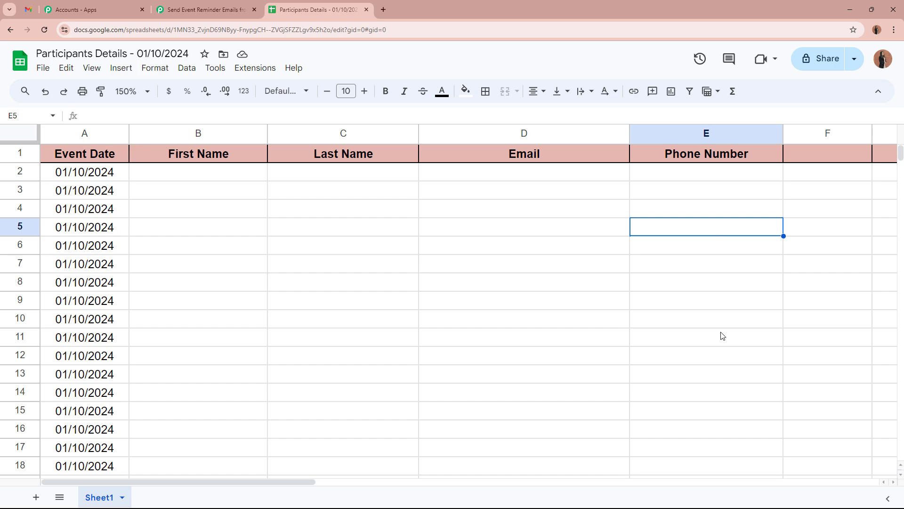
left_click(198, 181)
left_click(385, 184)
left_click(518, 183)
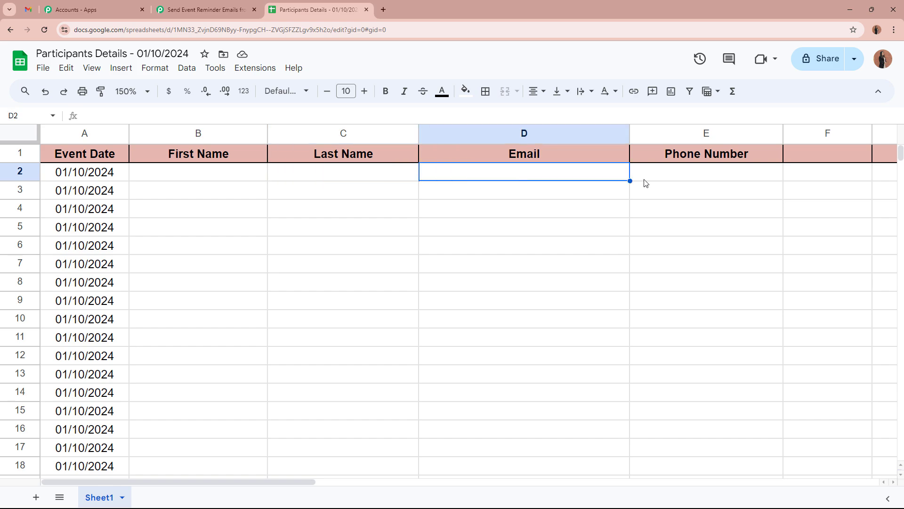
left_click(644, 180)
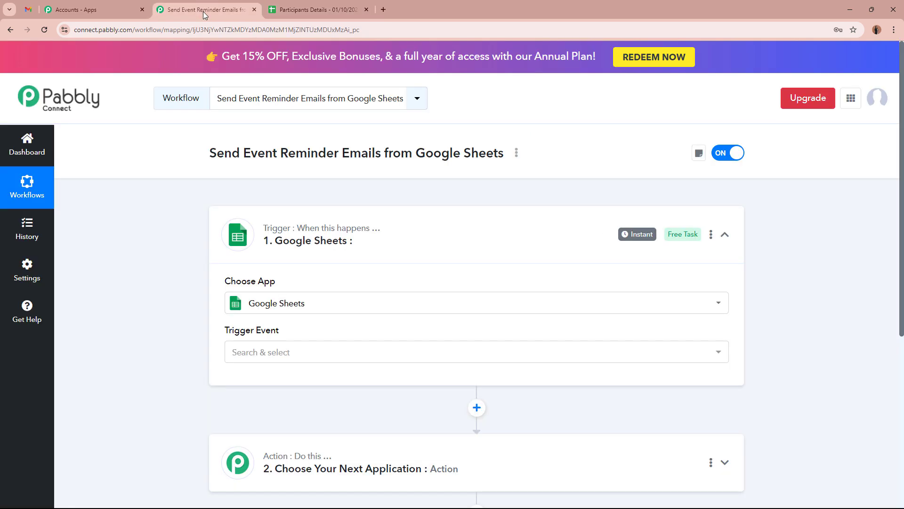
left_click(202, 10)
Step: Set the trigger event to New or Updated Spreadsheet Row
left_click(337, 358)
left_click(283, 406)
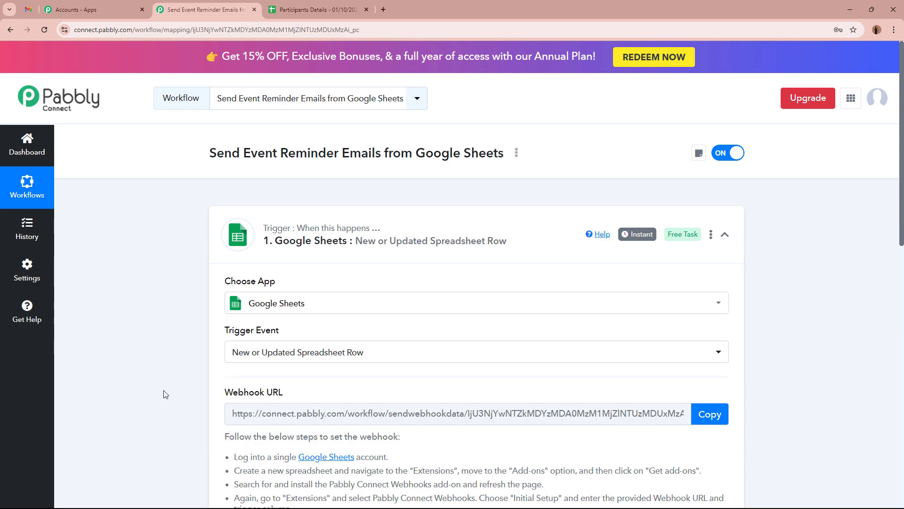
left_click(328, 9)
left_click(231, 176)
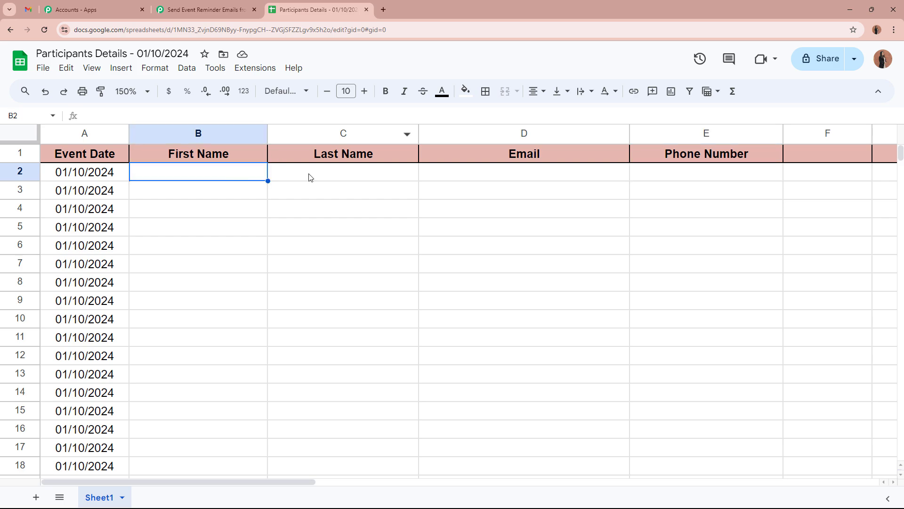
left_click(330, 177)
left_click(471, 173)
left_click(678, 184)
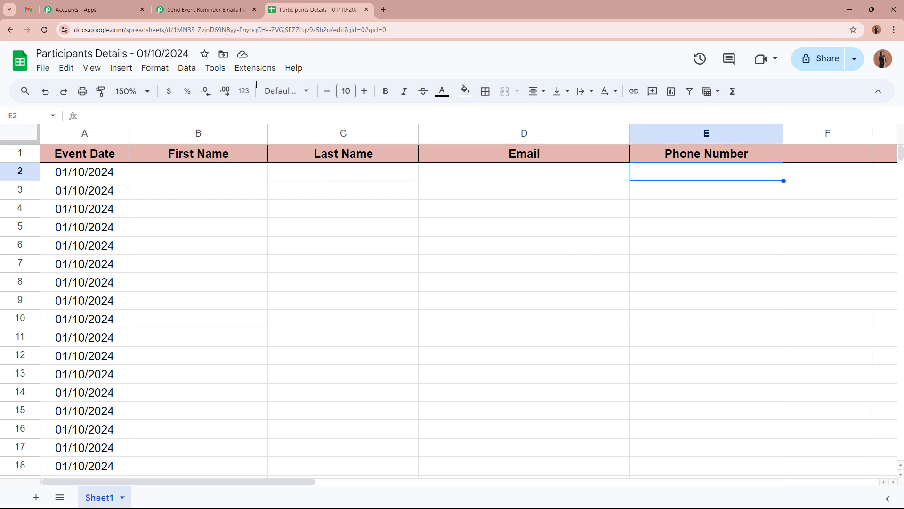
left_click(207, 9)
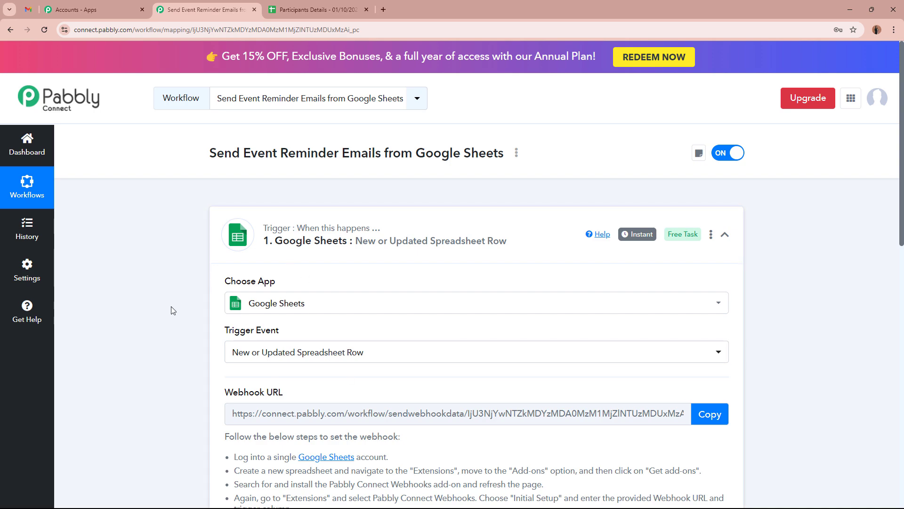
Step: Copy the trigger's webhook URL and bring the Participants Details sheet back up
scroll(171, 310, "down", 4)
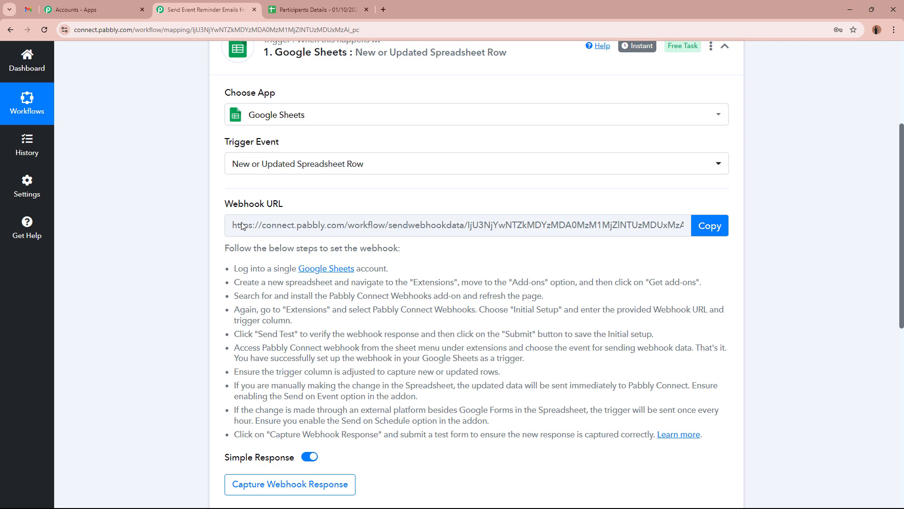
left_click_drag(224, 206, 327, 207)
left_click(139, 215)
scroll(538, 231, "up", 2)
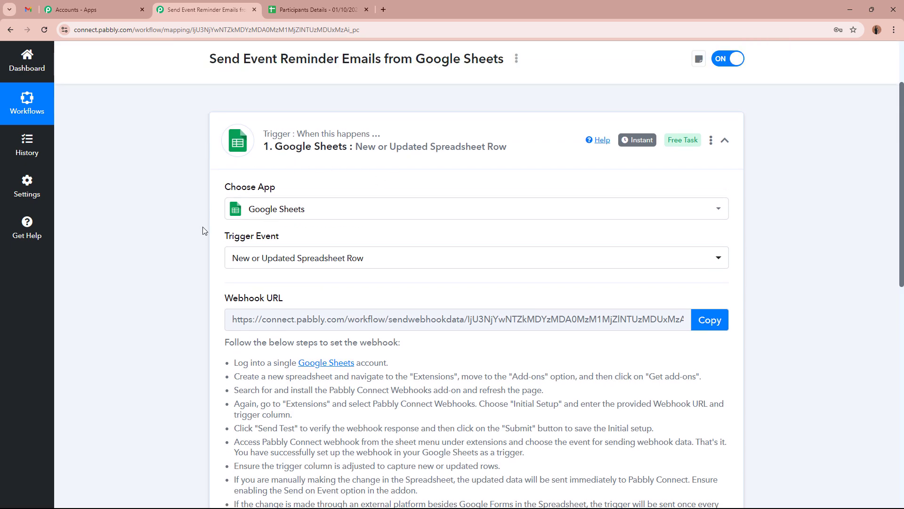
scroll(203, 231, "down", 3)
left_click_drag(232, 224, 632, 384)
left_click(567, 303)
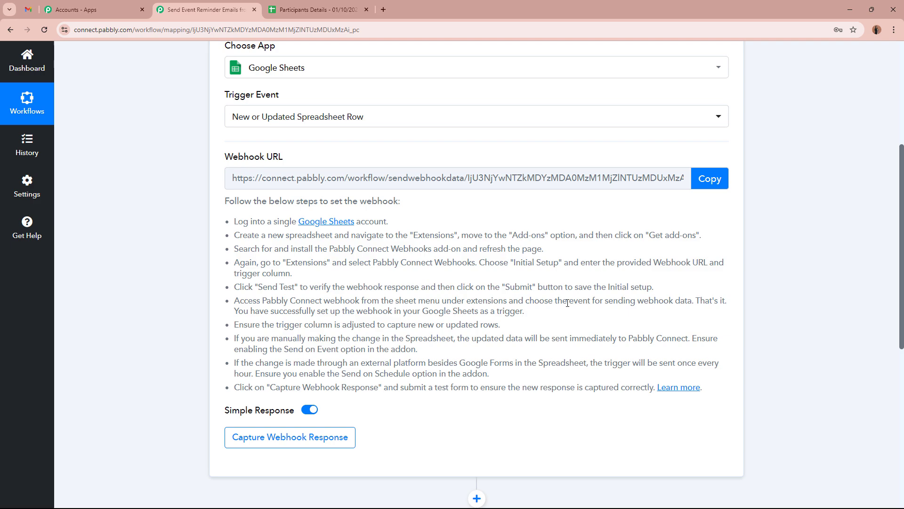
left_click(706, 181)
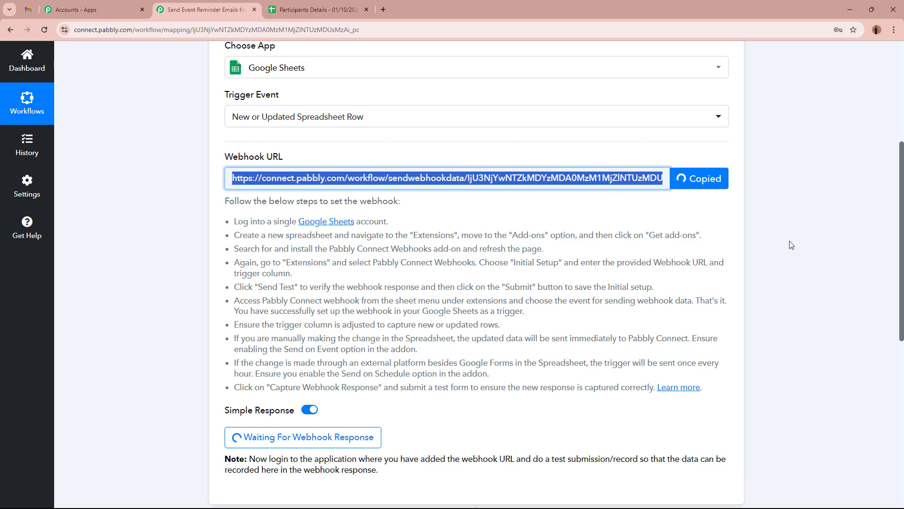
scroll(791, 245, "up", 5)
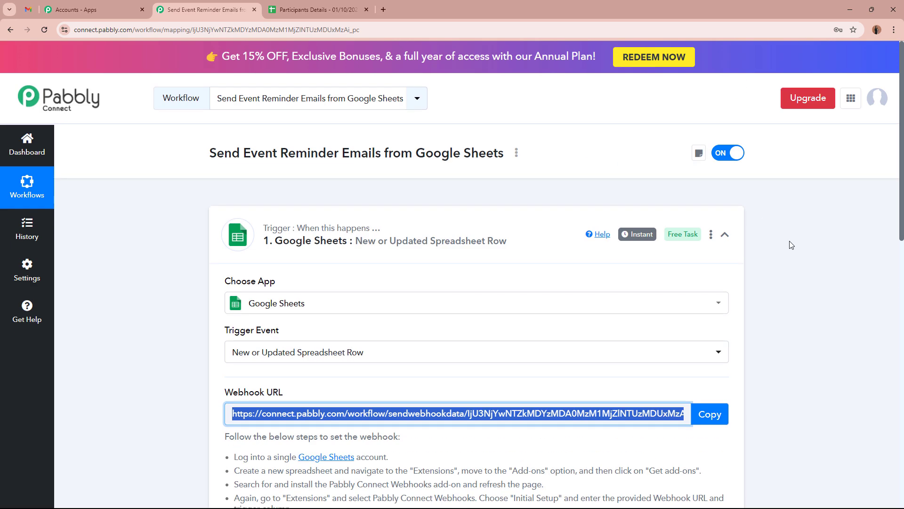
left_click(313, 6)
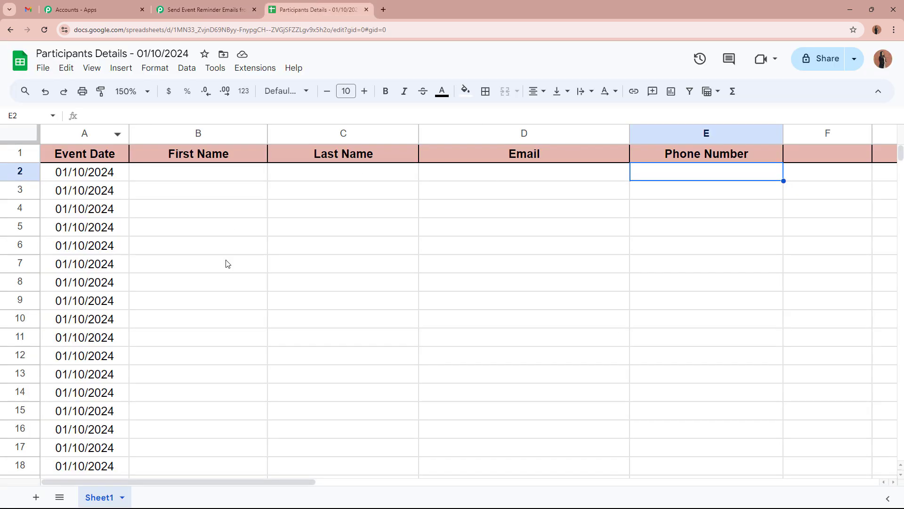
left_click(148, 240)
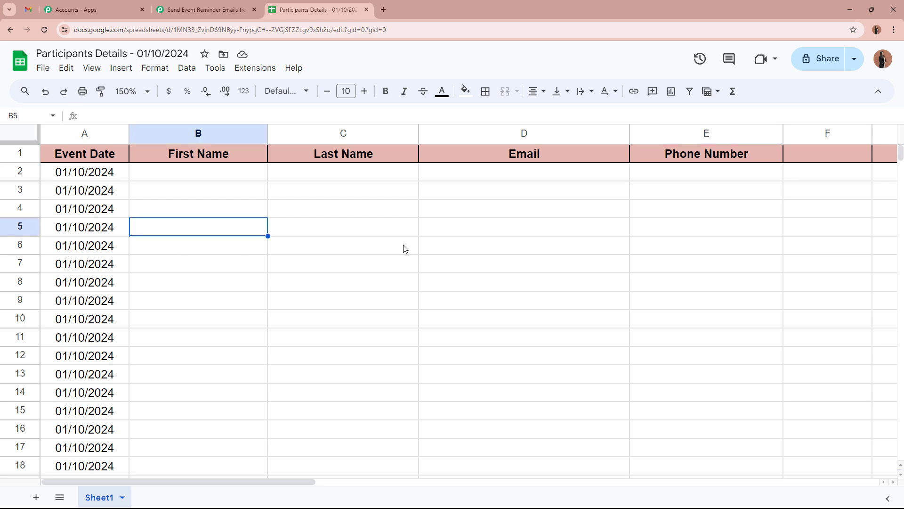
left_click(232, 183)
left_click(363, 185)
left_click(486, 179)
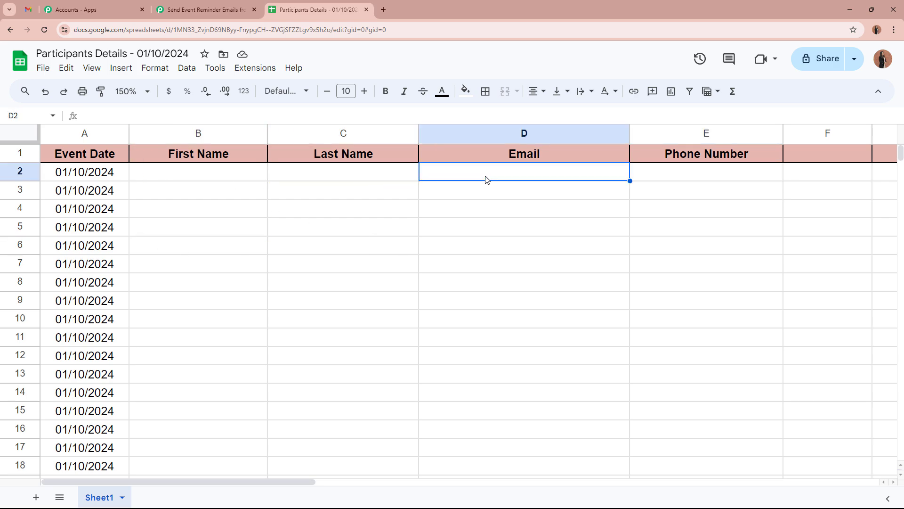
left_click(638, 180)
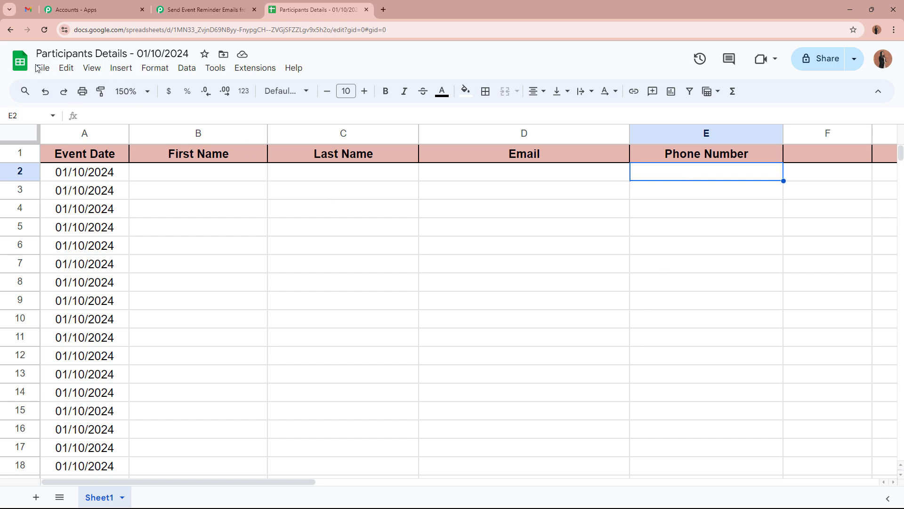
left_click(252, 69)
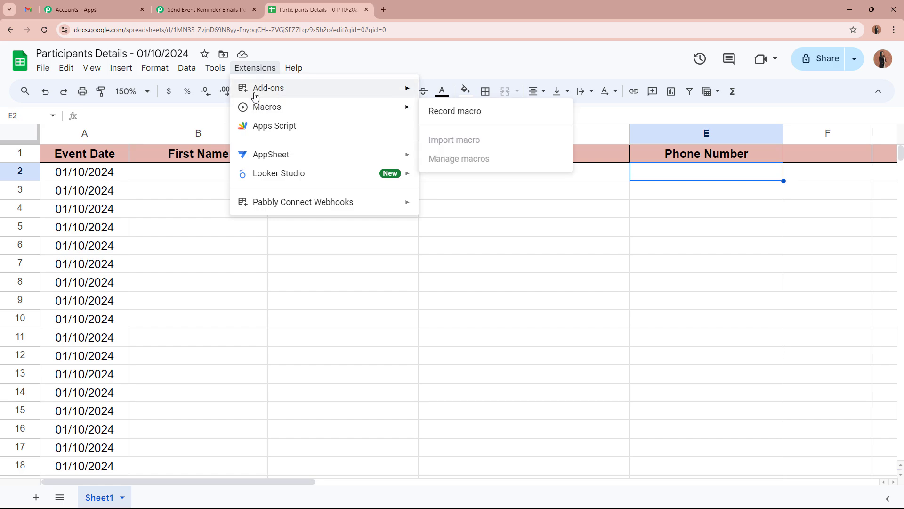
mouse_move(254, 93)
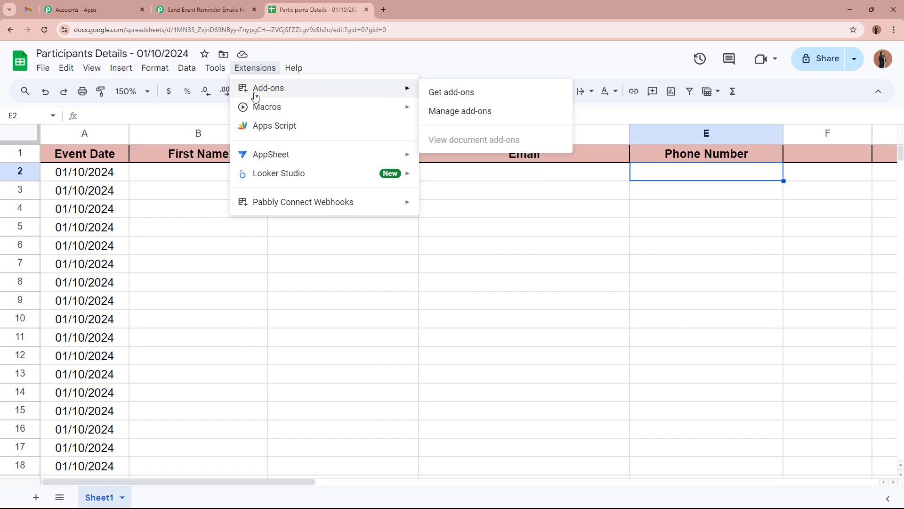
left_click(473, 95)
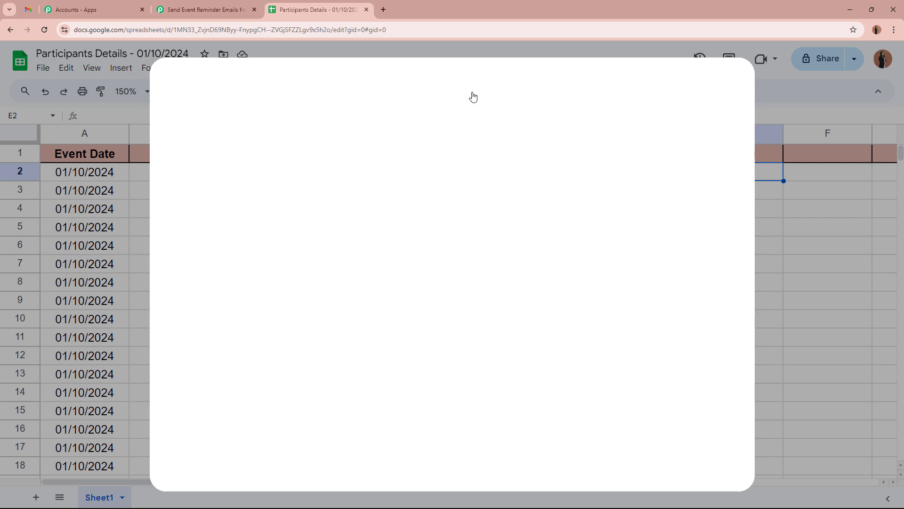
left_click(509, 85)
type("P")
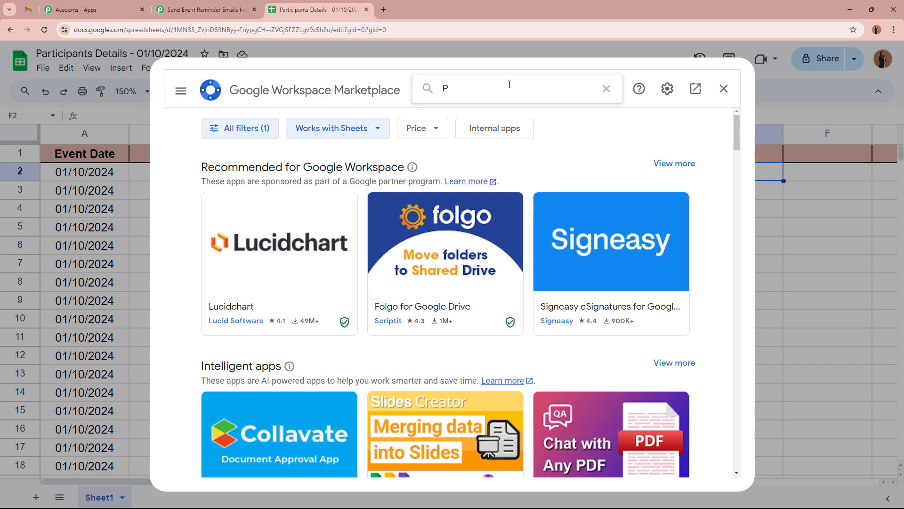
type("abbly")
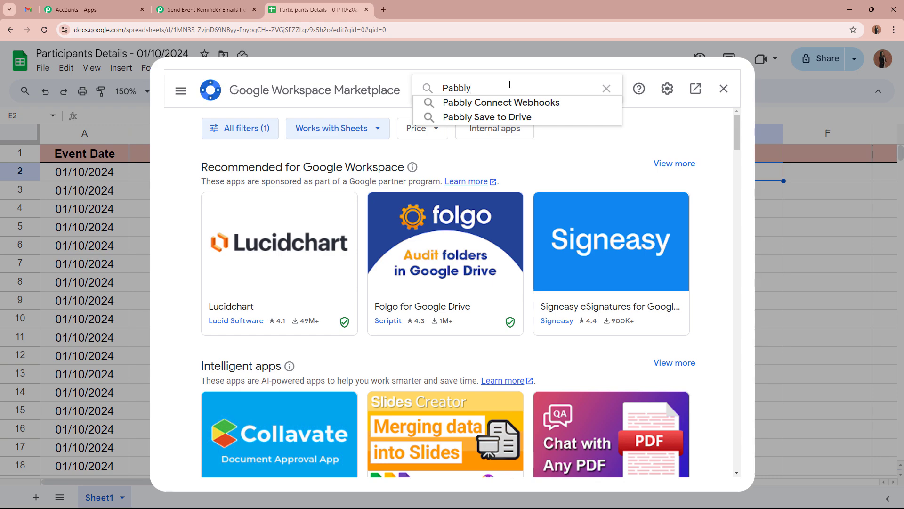
left_click(509, 104)
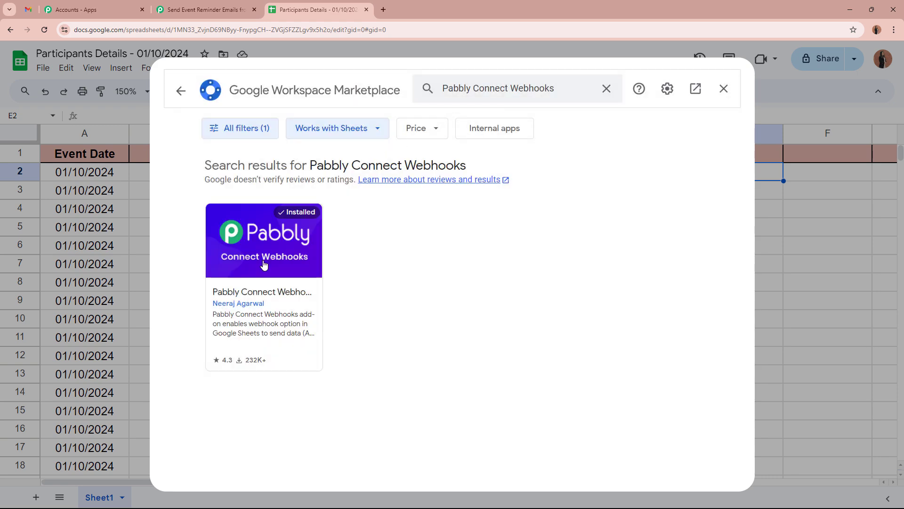
left_click(285, 290)
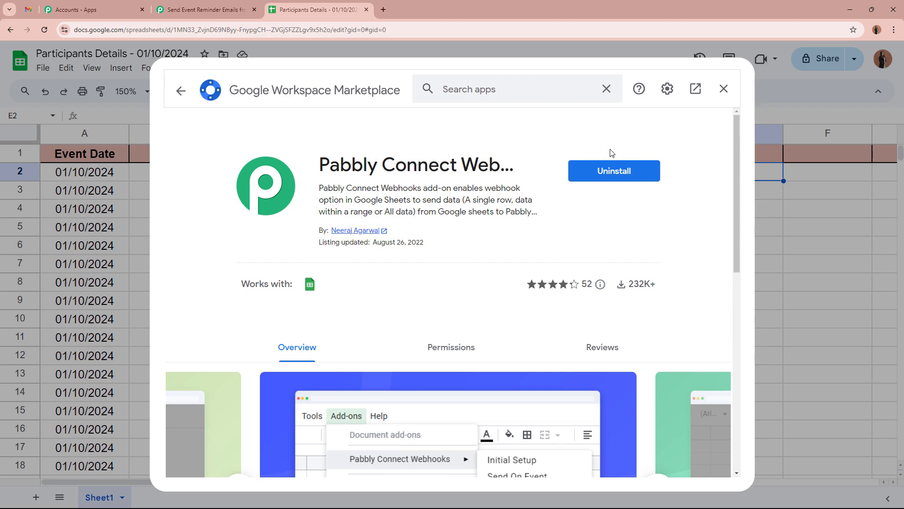
left_click(724, 89)
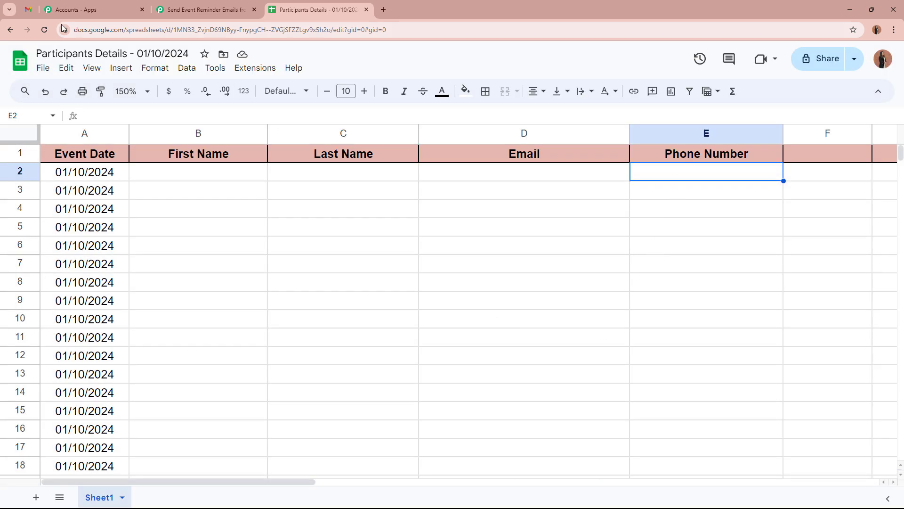
Step: Reload the sheet, zoom to 150%, and show the Pabbly Connect Webhooks extension menu
left_click(45, 30)
left_click(131, 91)
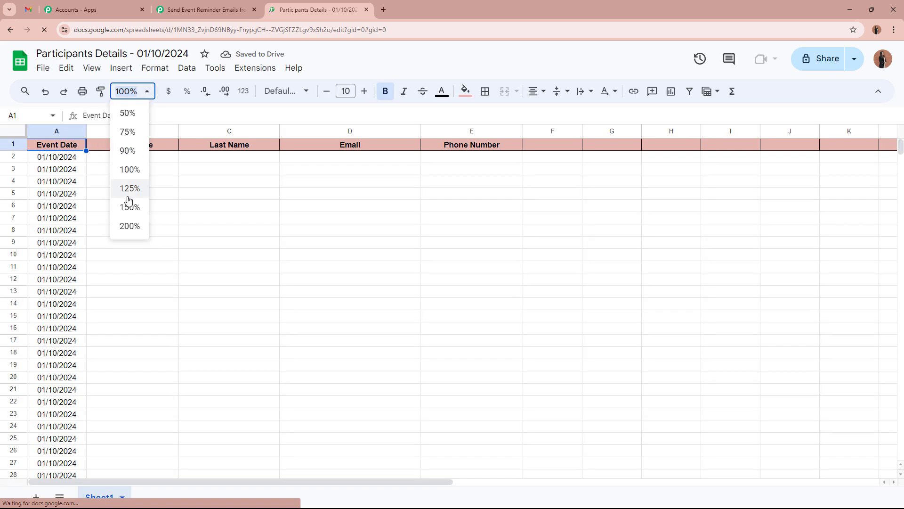
left_click(127, 203)
left_click(254, 69)
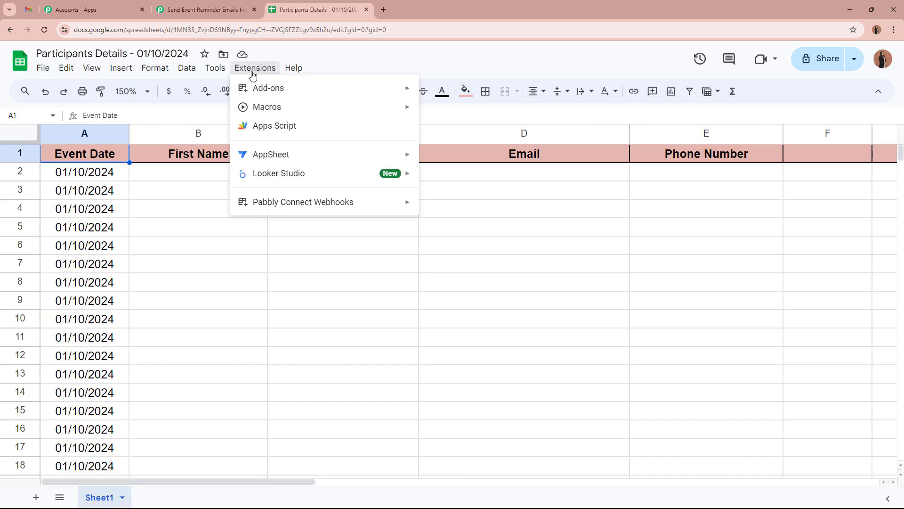
Step: Open the add-on's Initial Setup and paste the Pabbly webhook URL
mouse_move(322, 205)
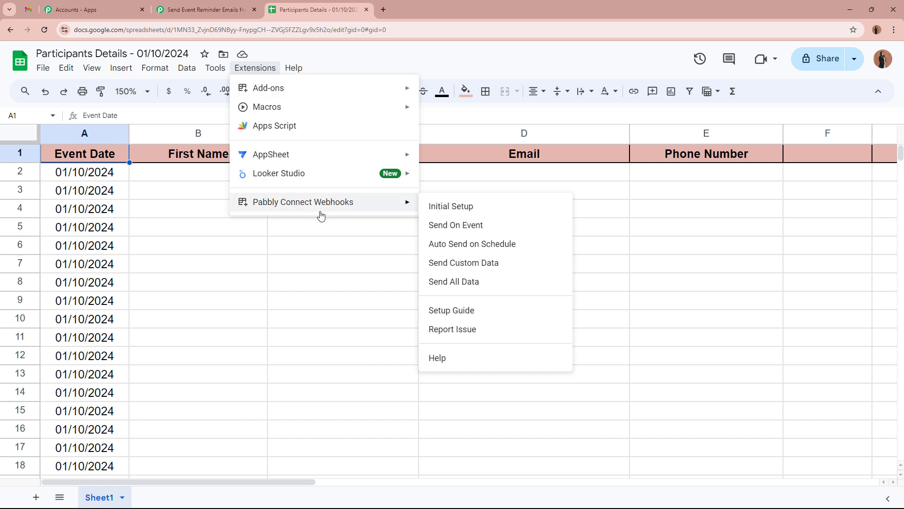
mouse_move(273, 201)
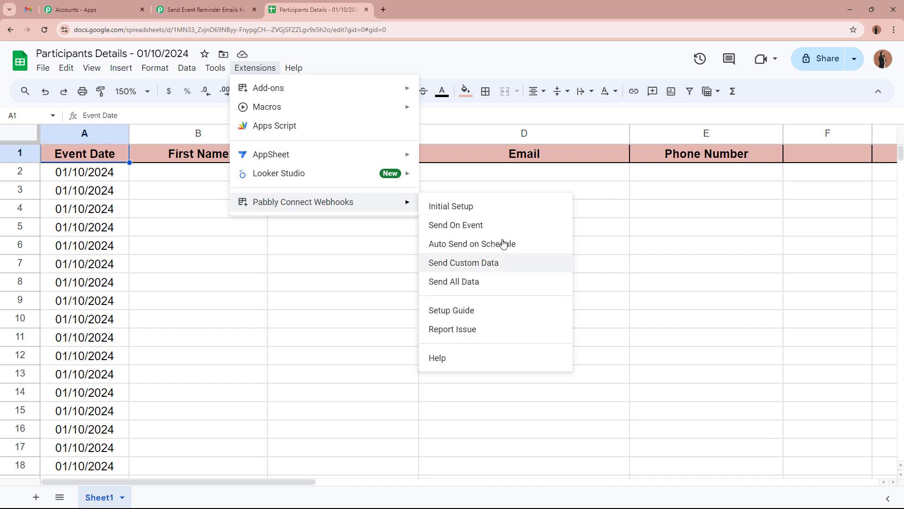
left_click(511, 213)
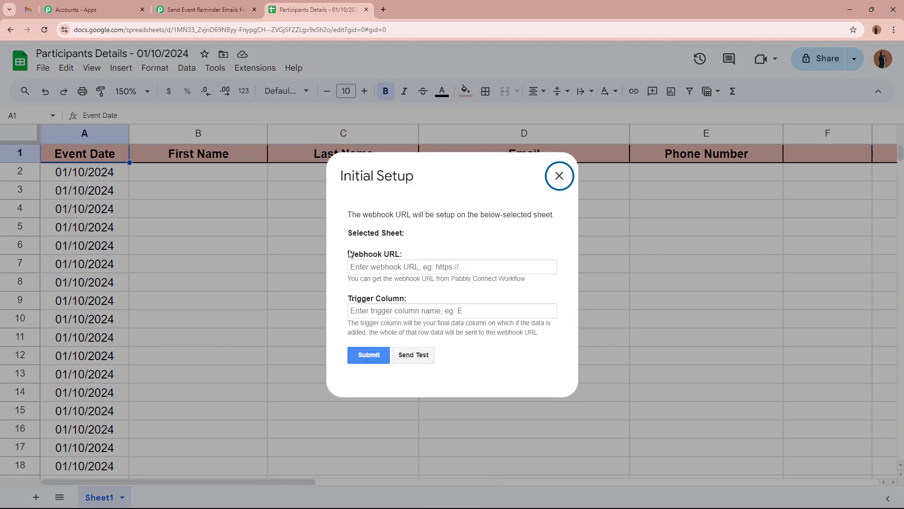
left_click_drag(349, 254, 420, 253)
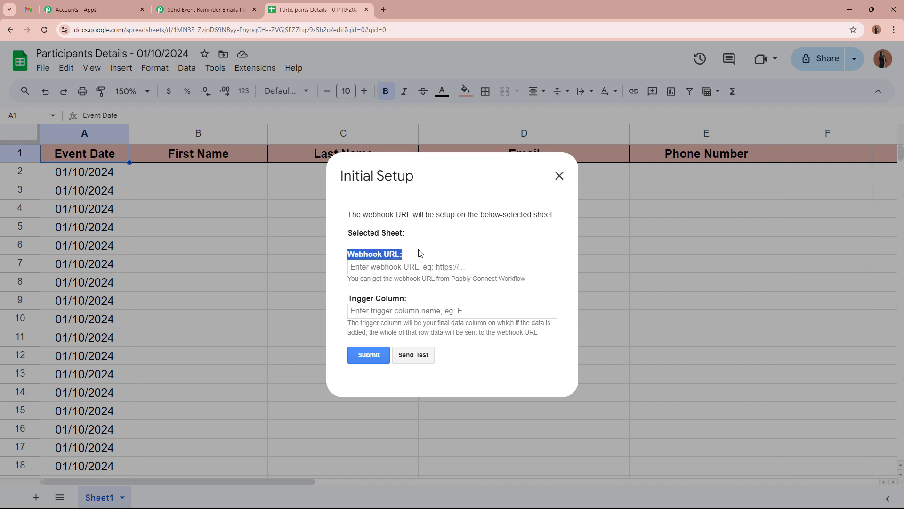
left_click_drag(351, 298, 417, 298)
left_click(423, 268)
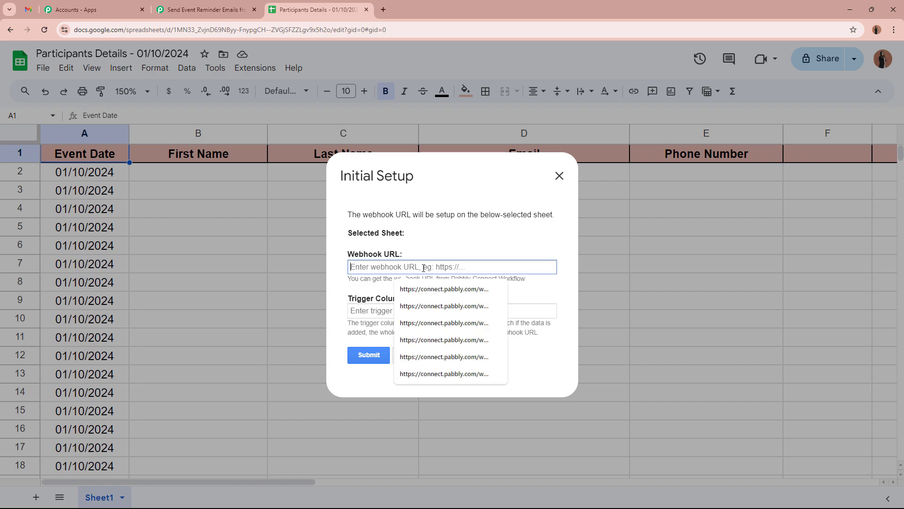
key("ctrl+v")
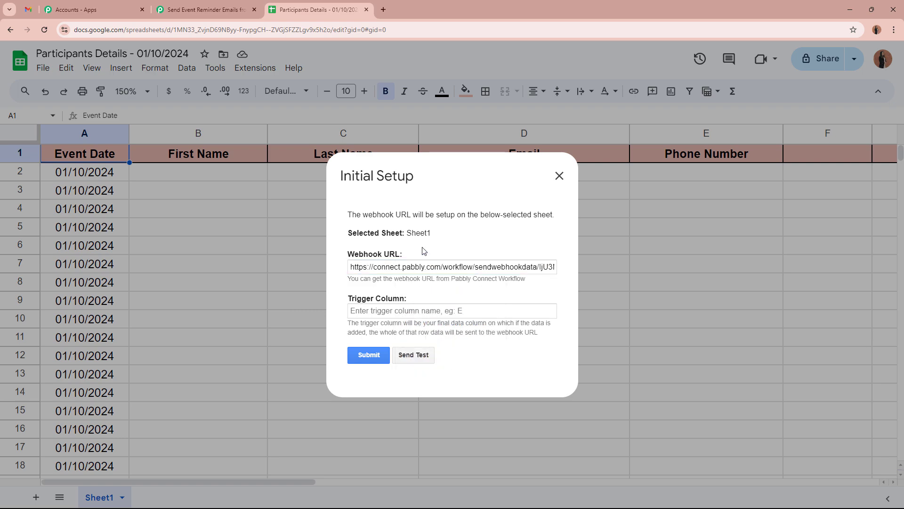
Step: Set the trigger column to E, submit the setup, and close the dialog
left_click(401, 312)
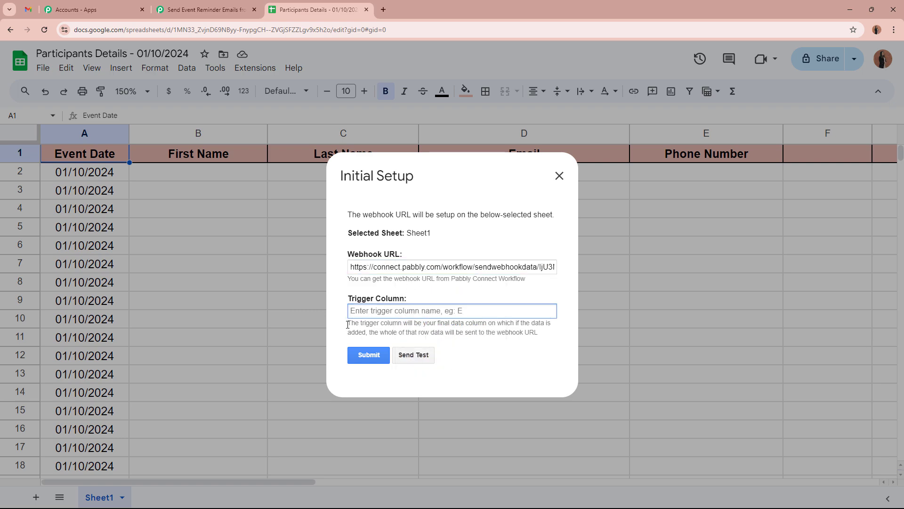
left_click_drag(347, 325, 546, 323)
left_click(548, 322)
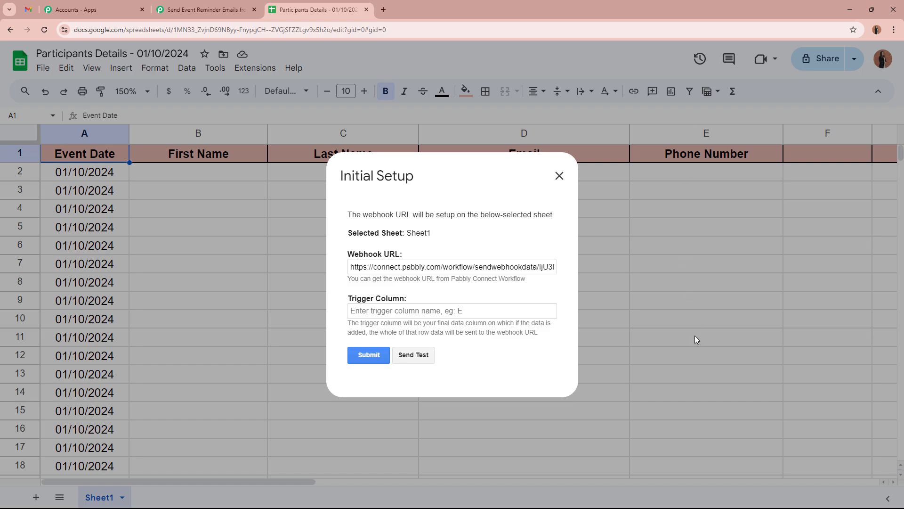
left_click(458, 310)
type("E")
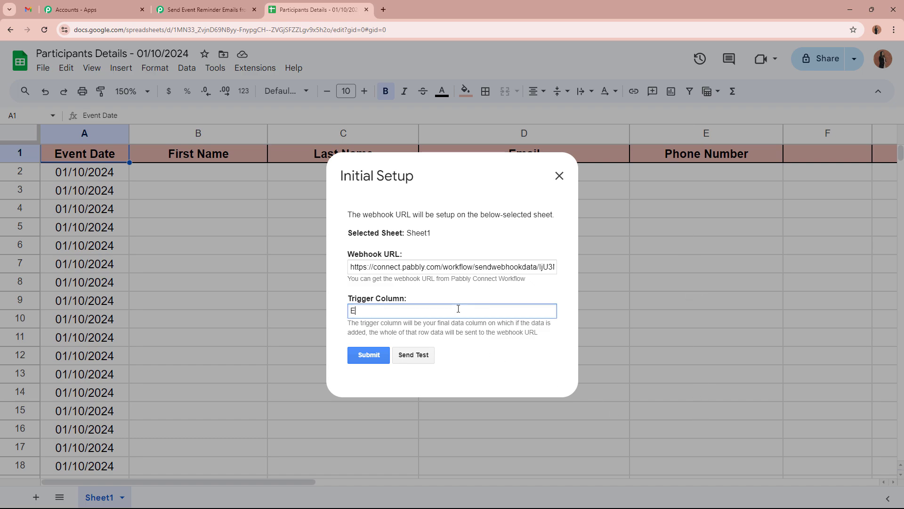
left_click(363, 355)
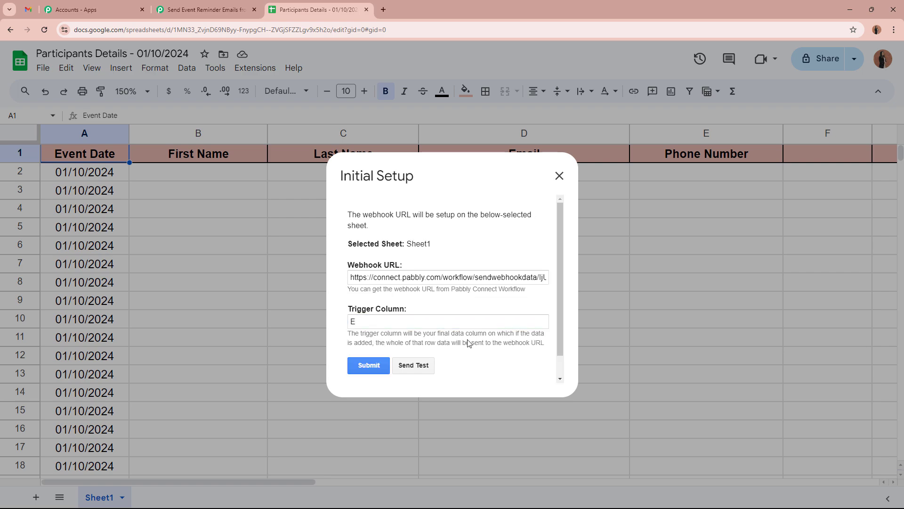
left_click_drag(348, 363, 490, 362)
left_click(490, 363)
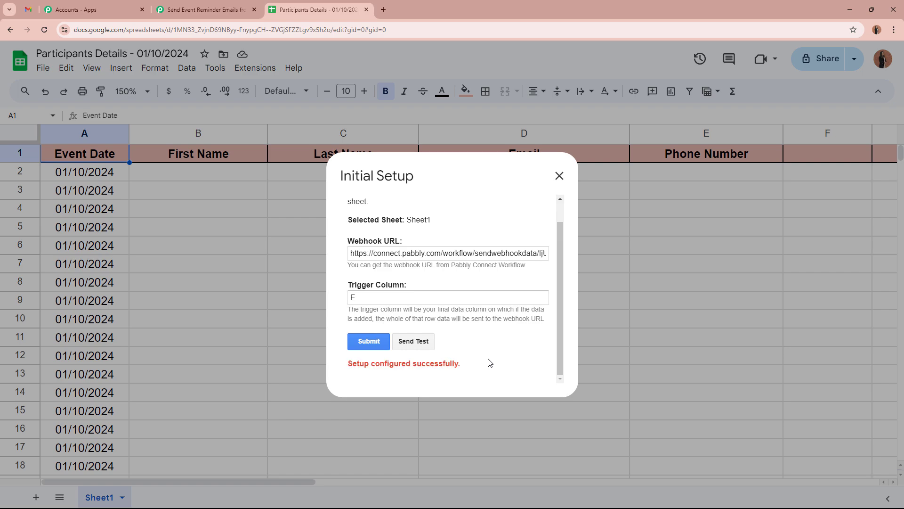
left_click(560, 176)
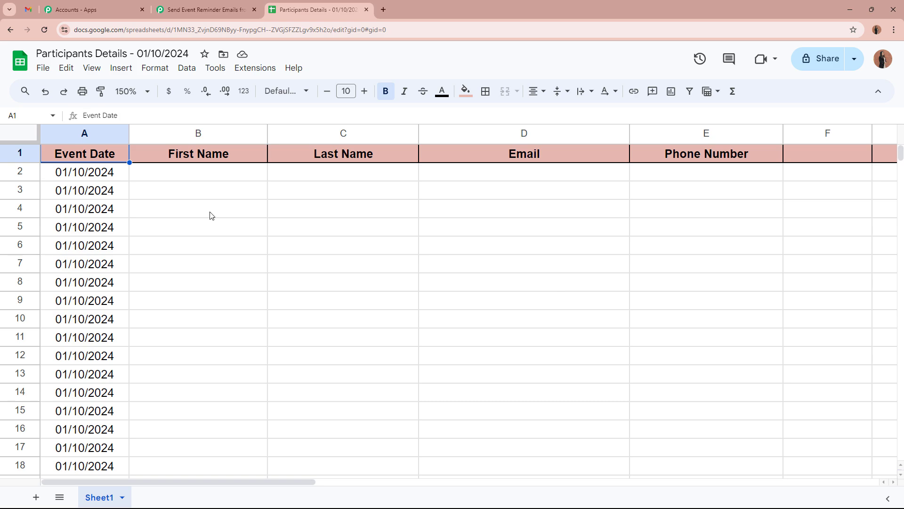
Step: Turn on Send On Event in the Pabbly Connect Webhooks add-on and verify it is ticked
left_click(255, 71)
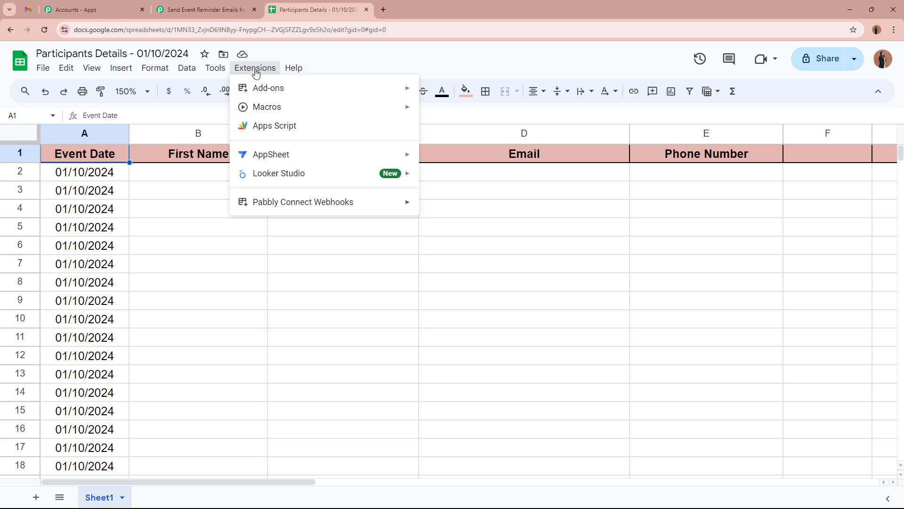
mouse_move(262, 202)
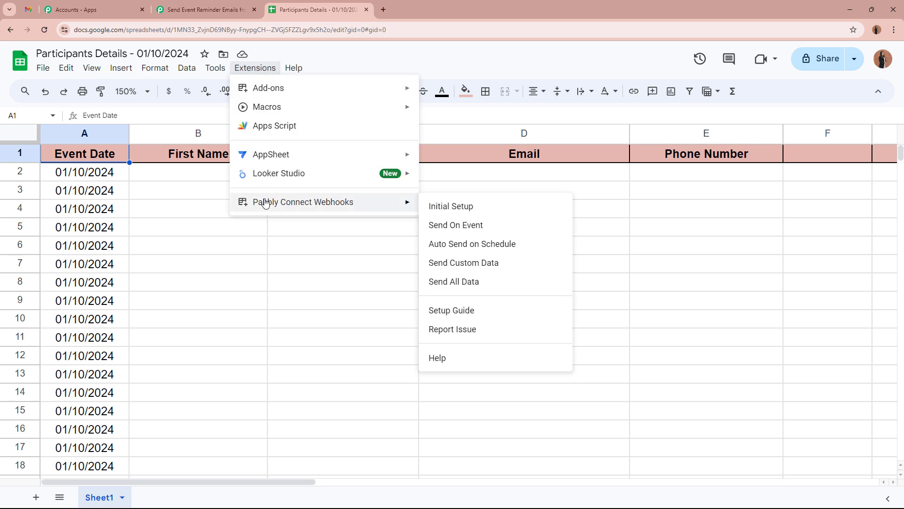
left_click(469, 225)
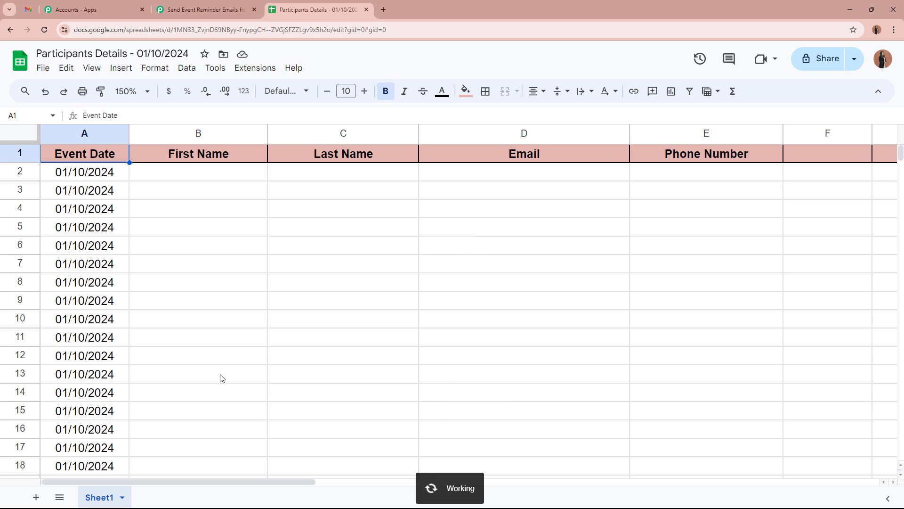
left_click(255, 69)
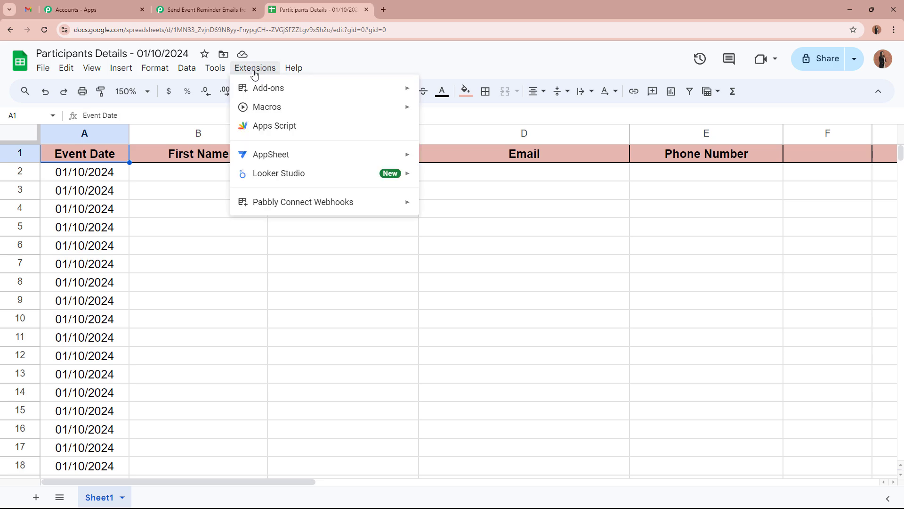
mouse_move(266, 204)
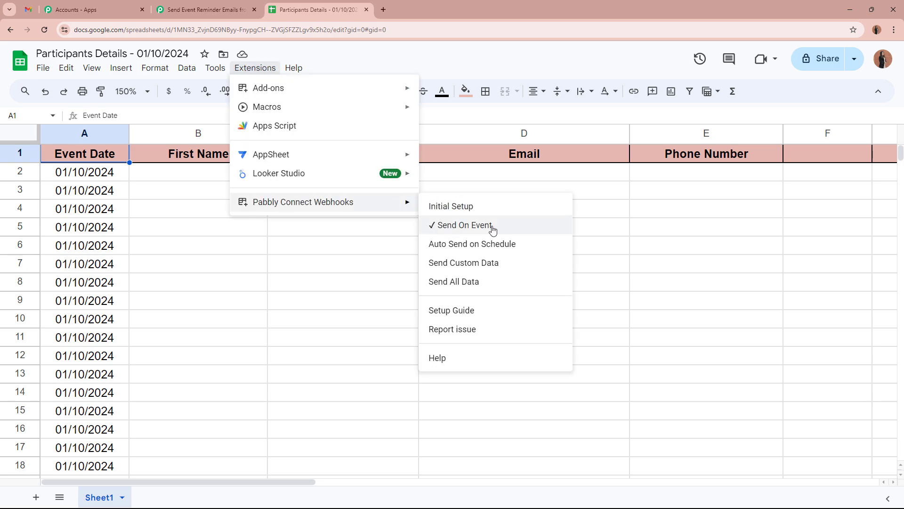
left_click(333, 232)
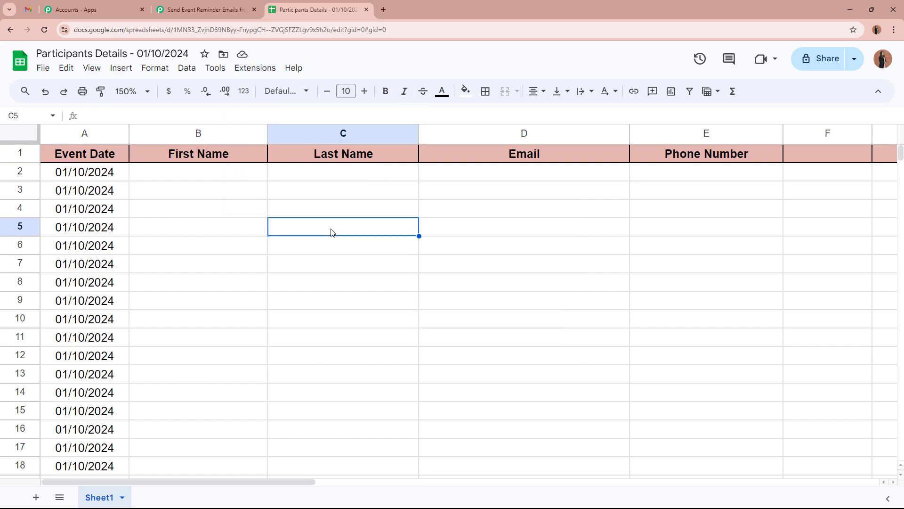
Step: Check that the First Name, Last Name, Email and Phone Number cells in row 2 are empty
left_click(197, 173)
left_click(359, 178)
left_click(490, 179)
left_click(681, 160)
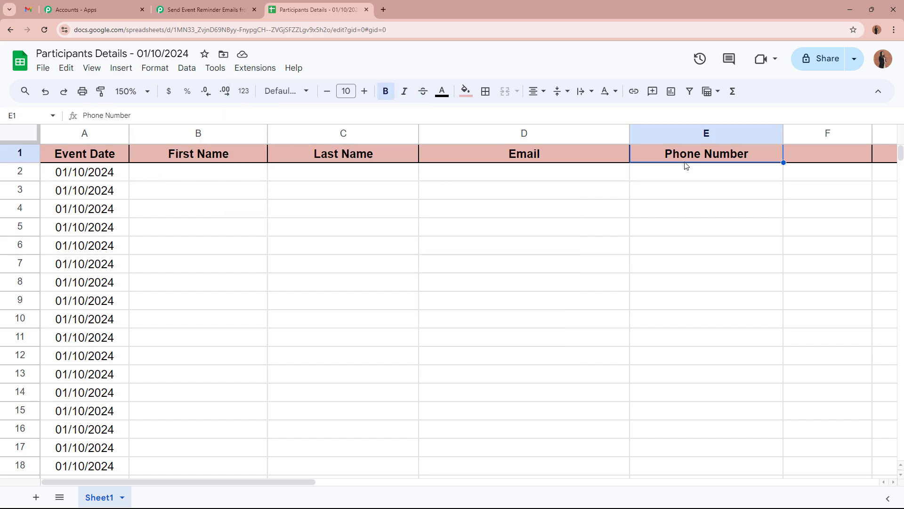
left_click(680, 179)
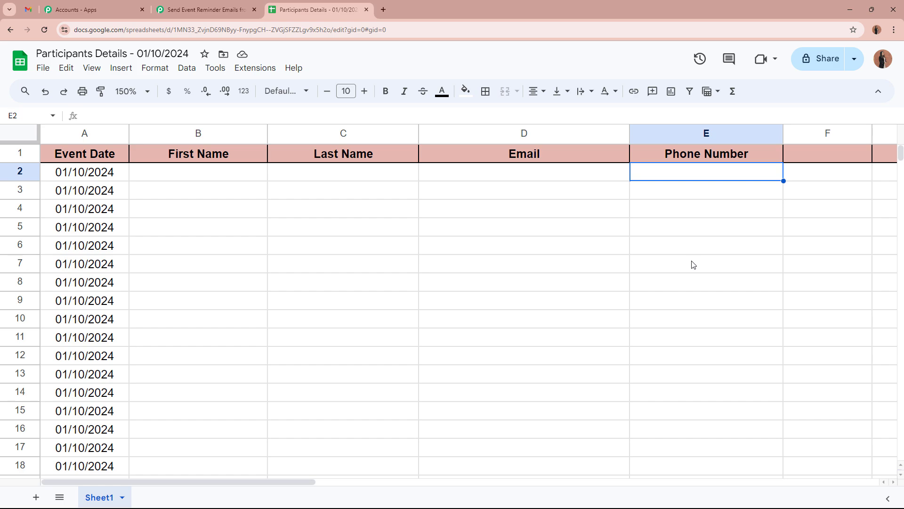
Step: Confirm the Google Sheets trigger shows Waiting For Webhook Response
key("ctrl+shift+Tab")
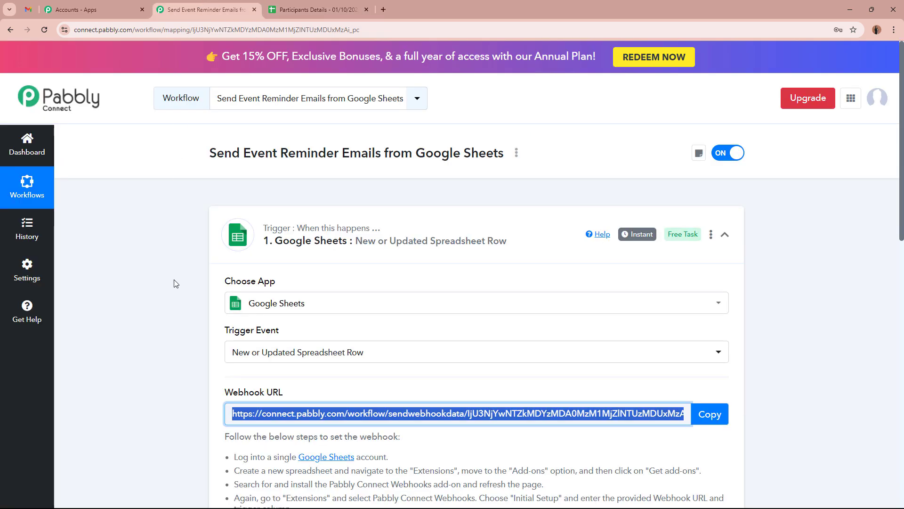
scroll(174, 284, "down", 4)
scroll(174, 284, "down", 3)
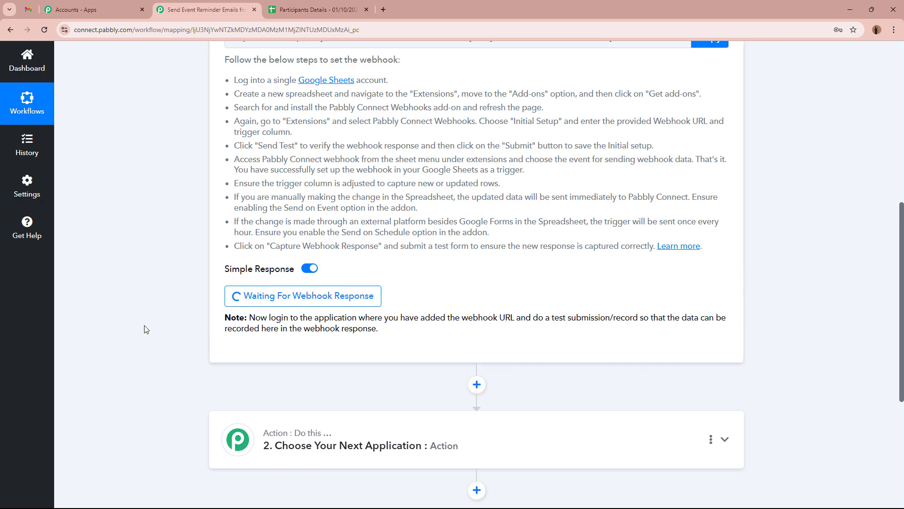
scroll(130, 328, "up", 8)
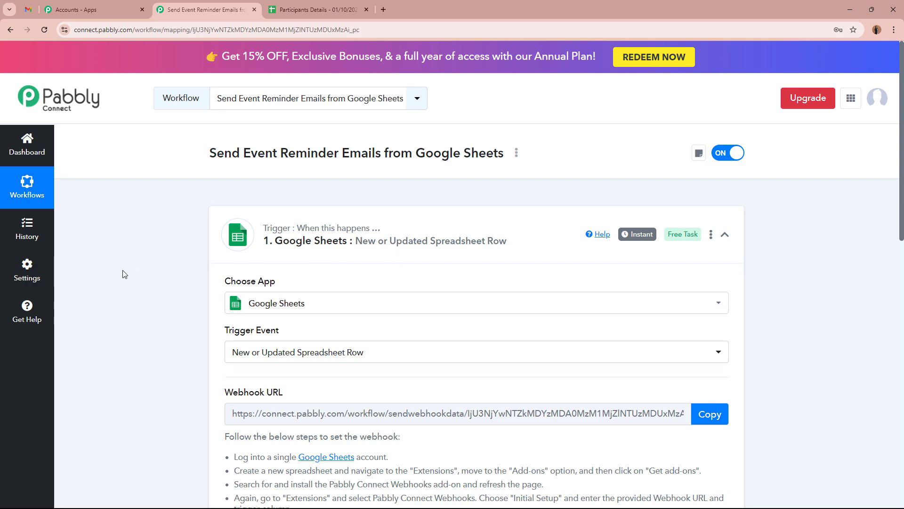
Step: Recheck the empty row 2 cells against the waiting trigger, ending on the Participants Details sheet
left_click(318, 10)
left_click(204, 176)
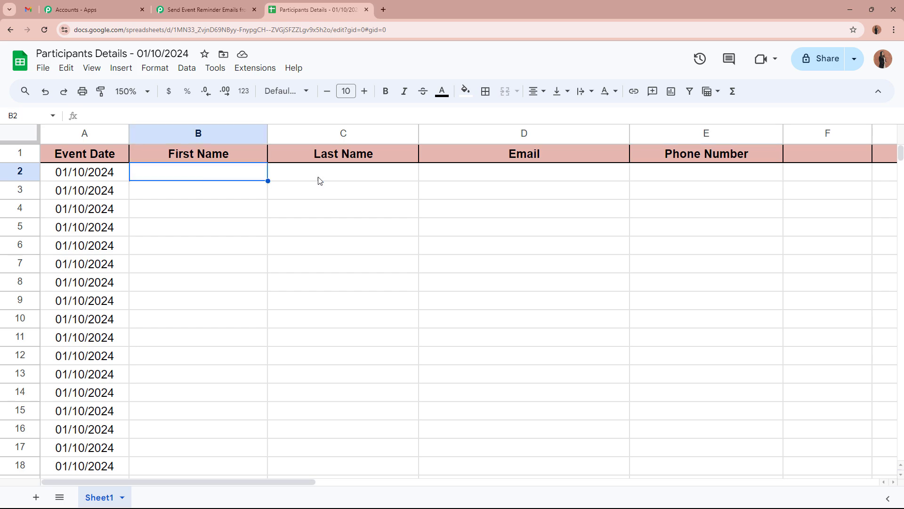
left_click(319, 180)
left_click(518, 178)
left_click(697, 177)
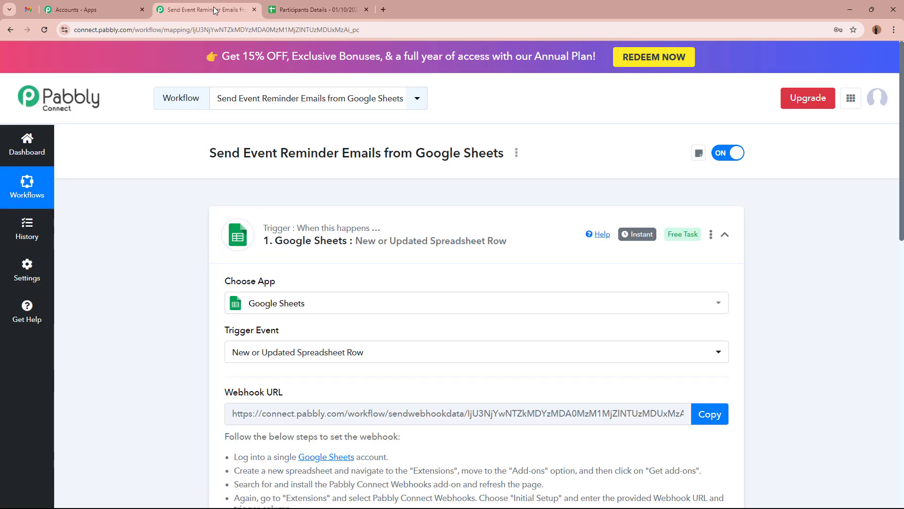
left_click(214, 9)
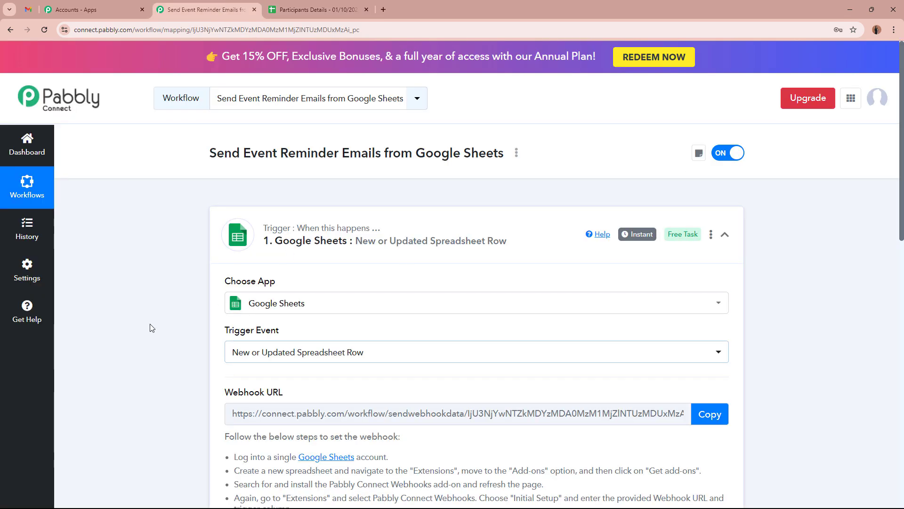
scroll(151, 327, "down", 6)
scroll(149, 325, "up", 5)
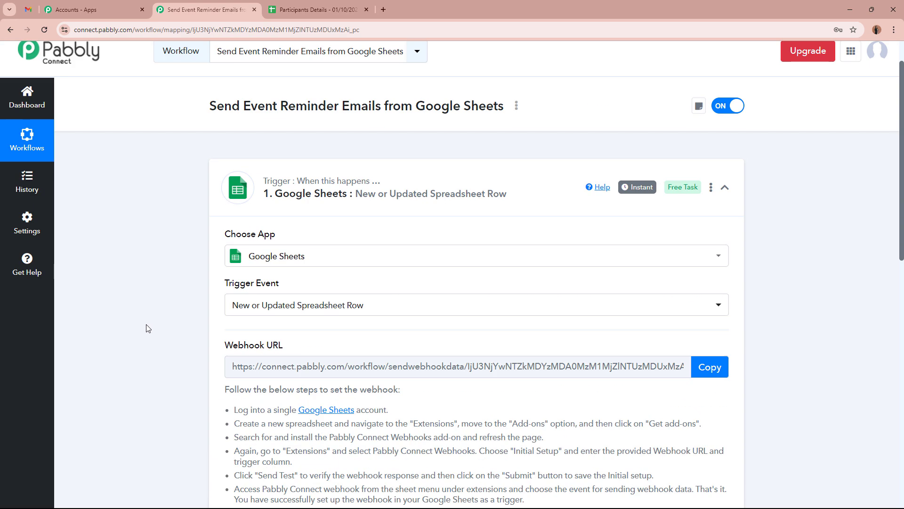
scroll(148, 328, "up", 2)
left_click(307, 6)
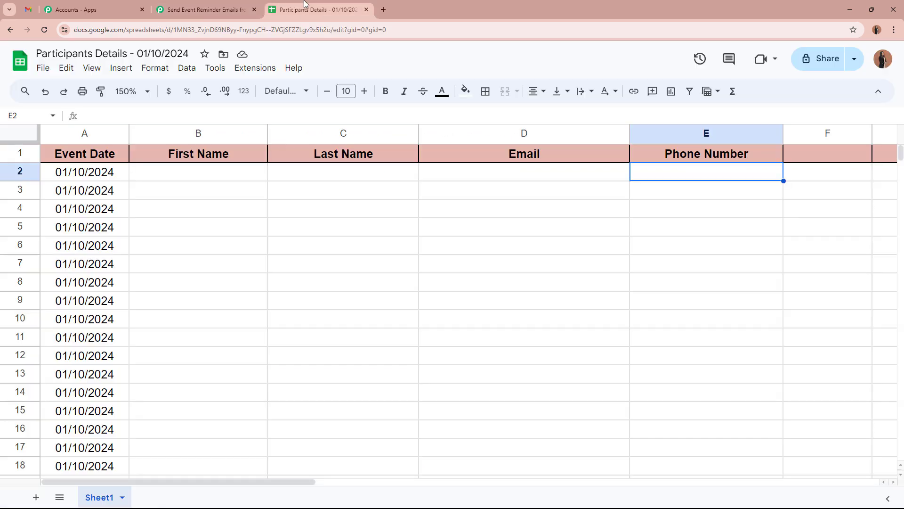
Step: Enter the test participant's first name, last name, e-mail and phone number in cells B2–E2
left_click(209, 170)
type("tEST")
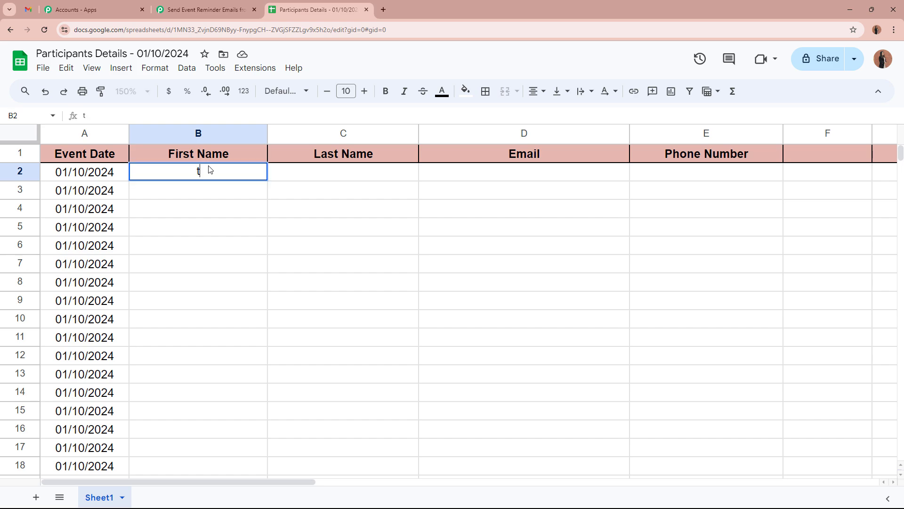
key("BackSpace")
key("BackSpace")
key("BackSpace")
key("BackSpace")
type("Test")
left_click(335, 176)
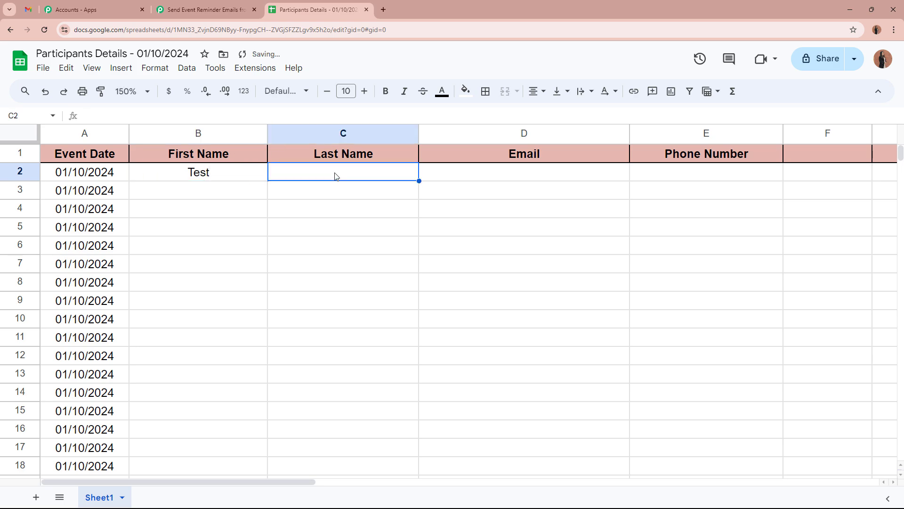
type("User4")
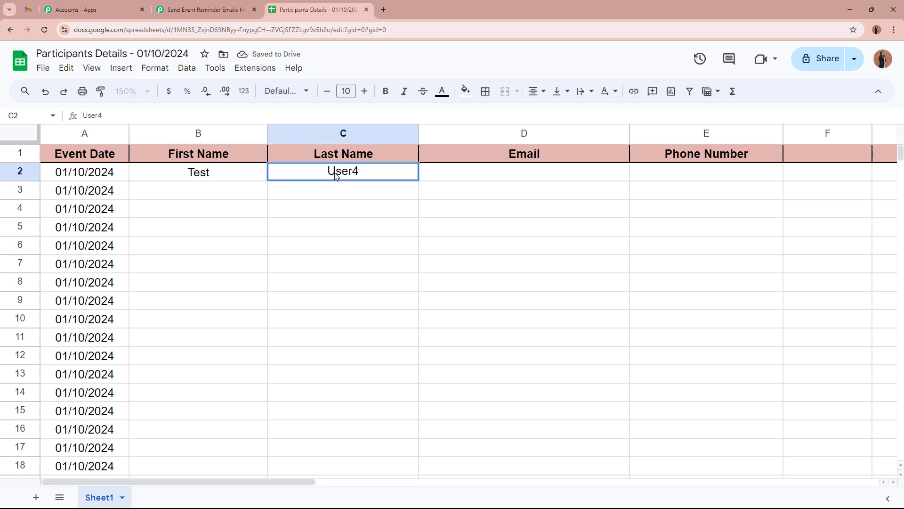
left_click(484, 178)
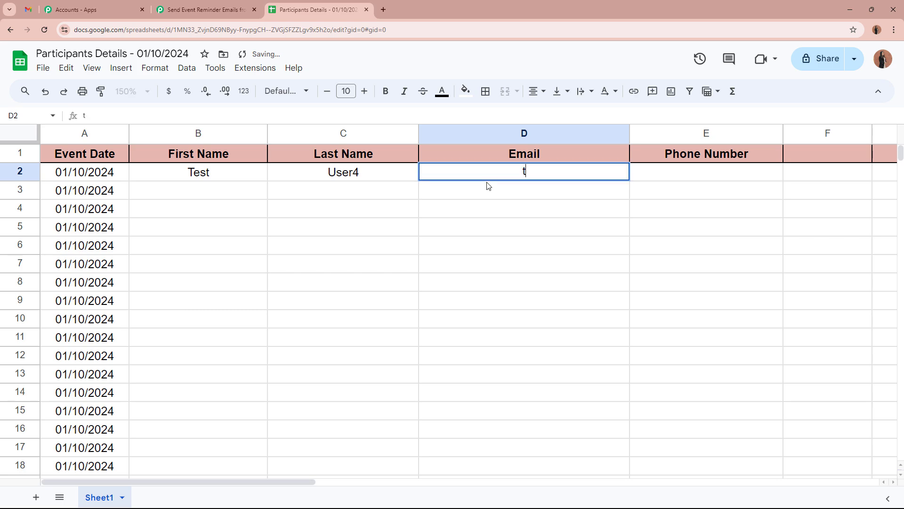
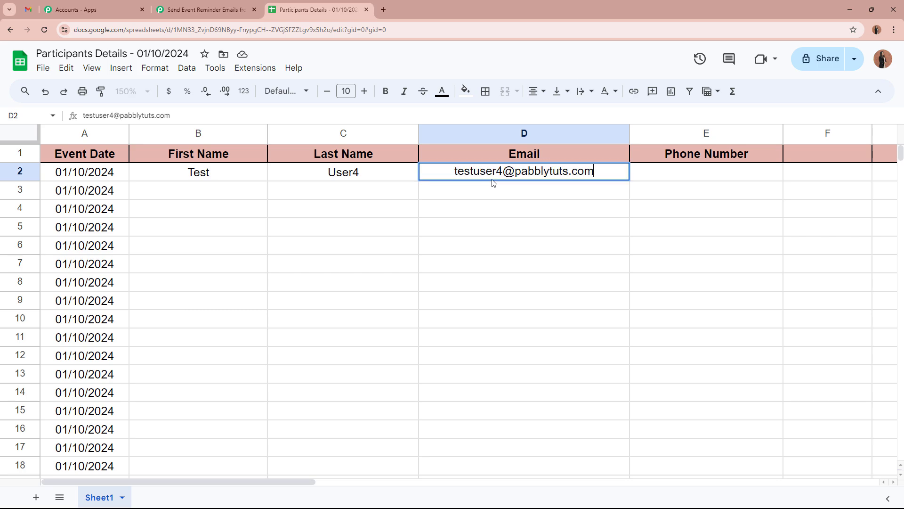
left_click(692, 178)
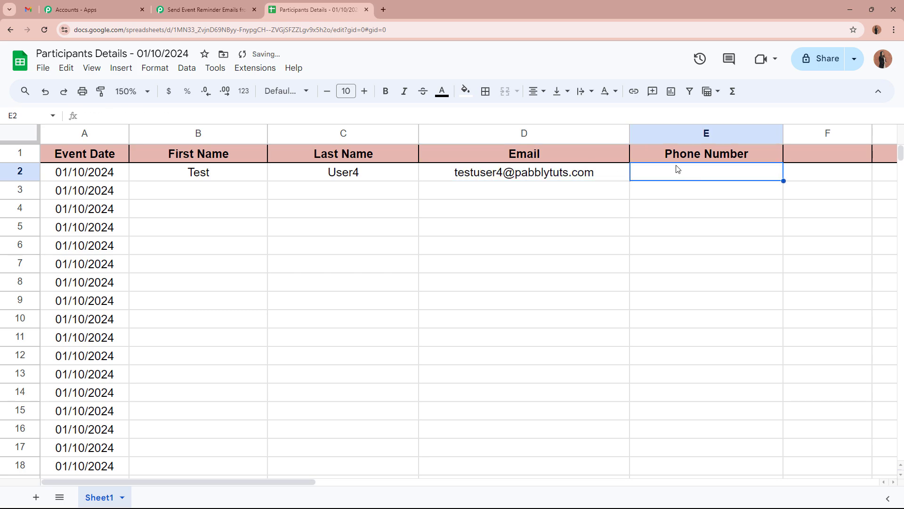
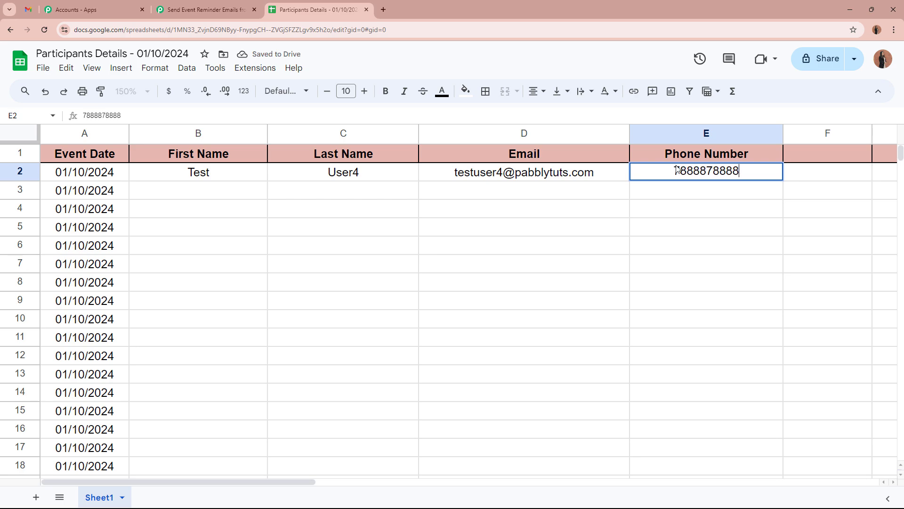
left_click(641, 245)
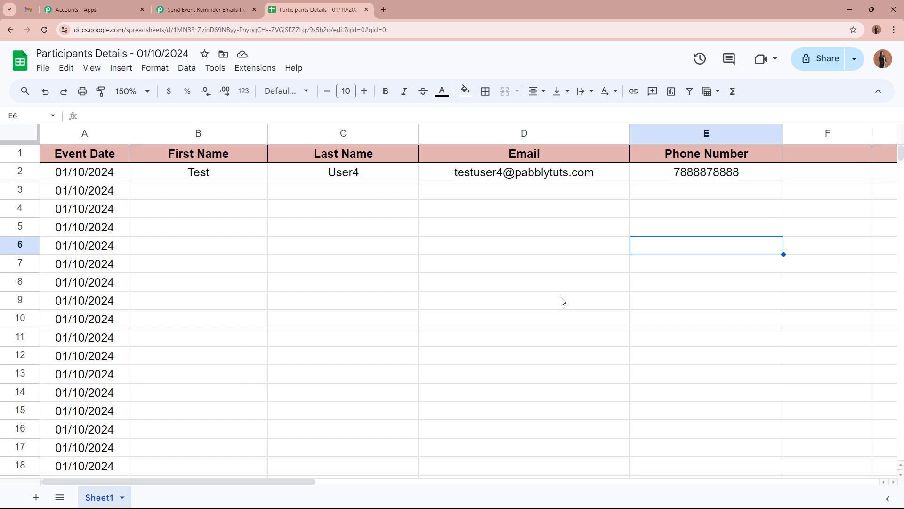
Step: Review the Event Date, Last Name and Email headers and the new phone number entry
left_click(106, 159)
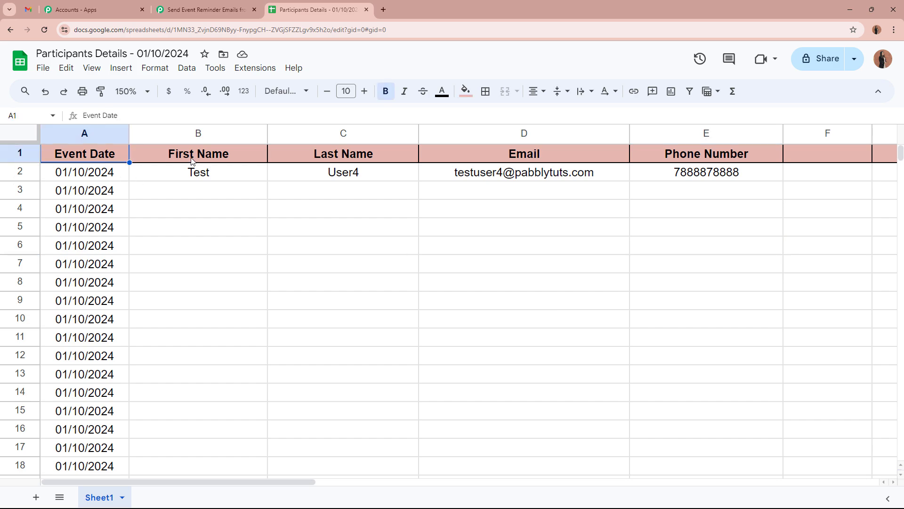
left_click(376, 162)
left_click(477, 158)
left_click(737, 166)
left_click(687, 284)
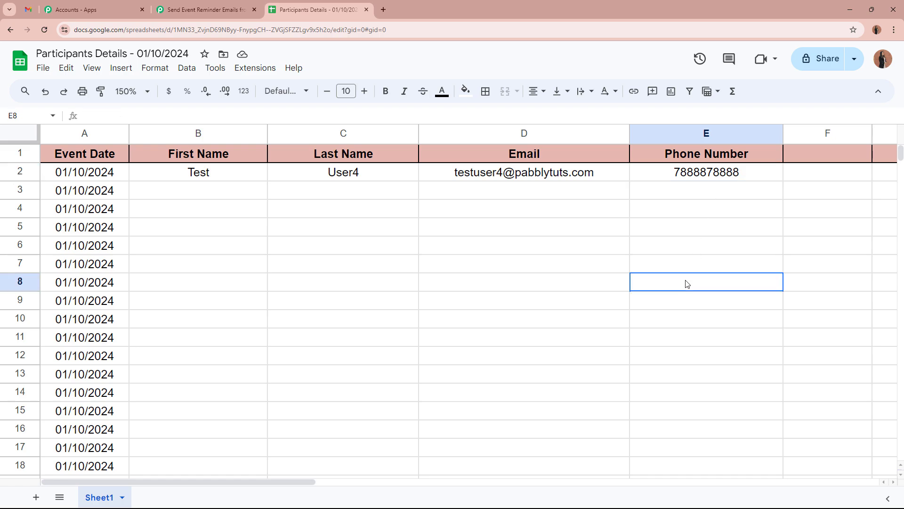
Step: In Pabbly, scroll to Response Received and check the captured Phone Number field and value
left_click(206, 10)
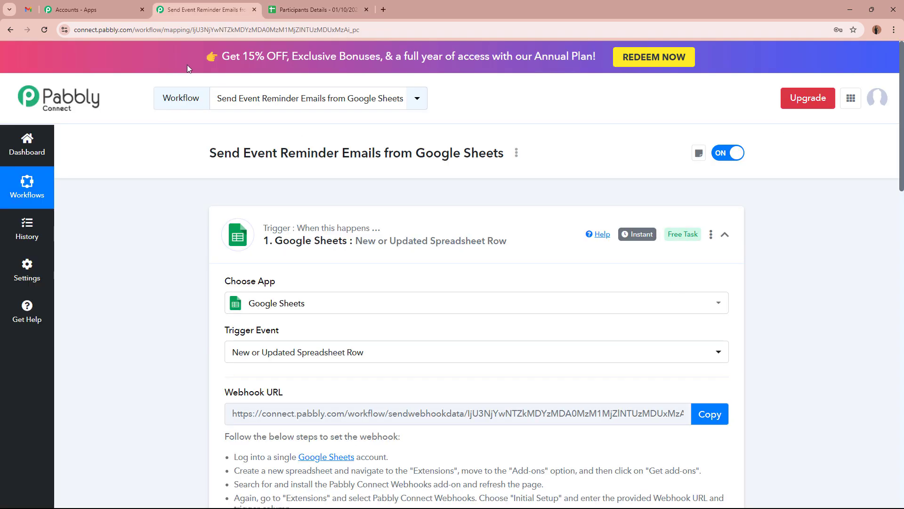
scroll(136, 288, "down", 5)
scroll(136, 287, "down", 10)
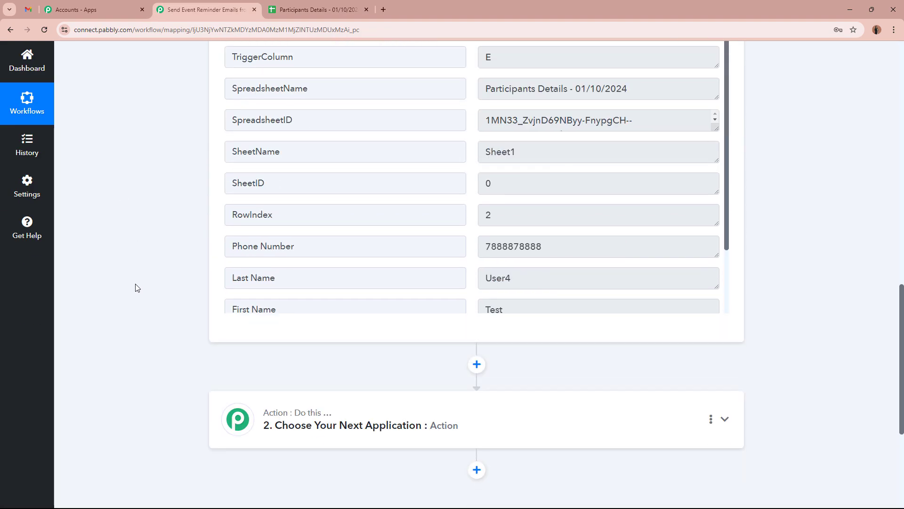
scroll(459, 348, "up", 3)
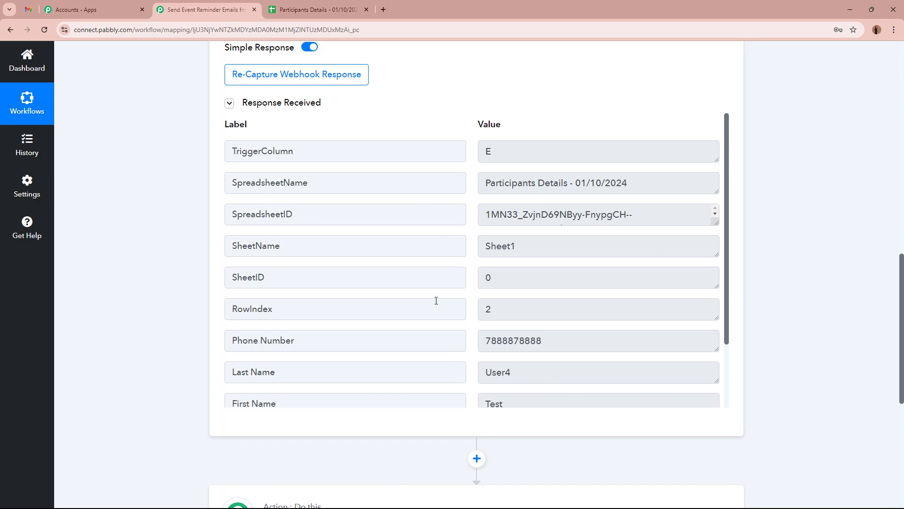
scroll(436, 299, "down", 2)
left_click(320, 258)
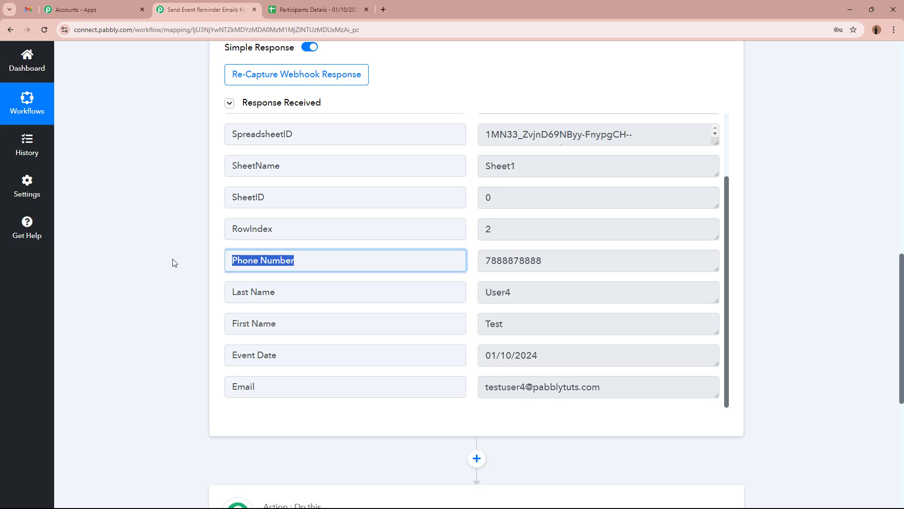
left_click(575, 262)
Step: Check the captured First Name, Last Name, Event Date 01/10/2024 and Email fields and values
left_click(283, 324)
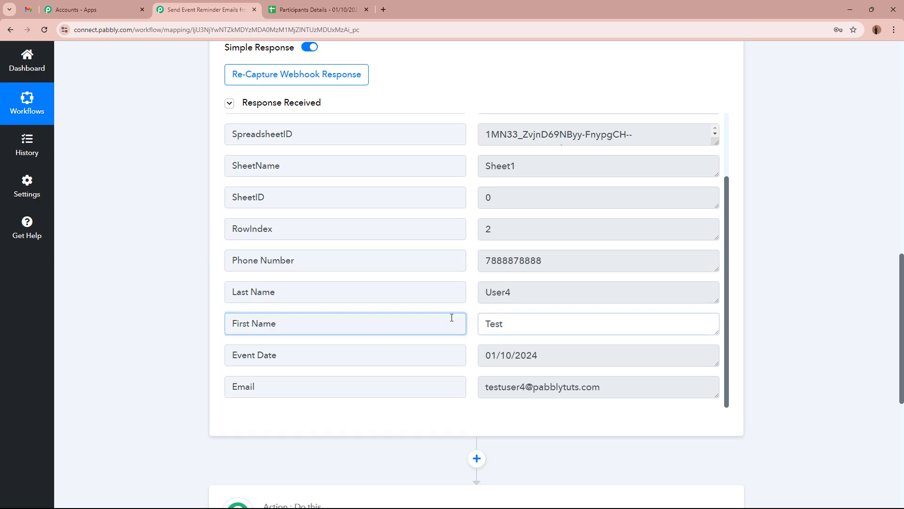
left_click(255, 292)
left_click(586, 298)
left_click(330, 347)
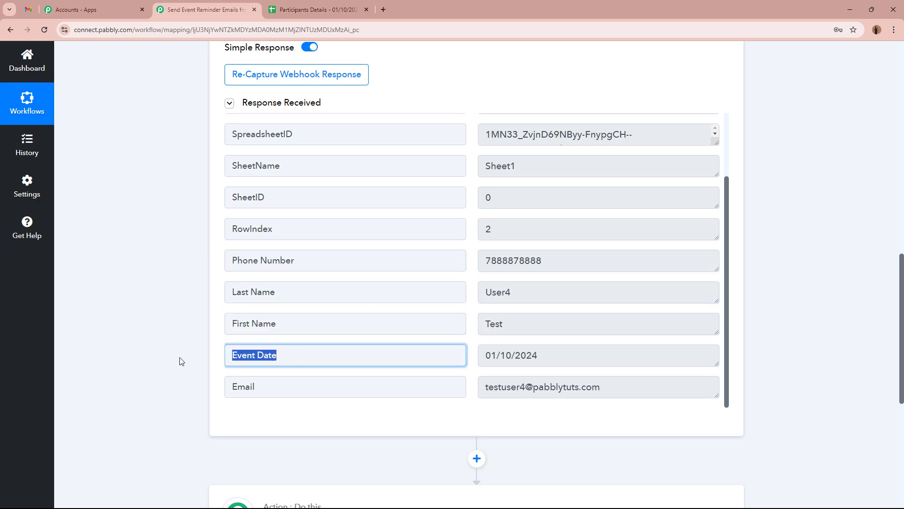
left_click(579, 356)
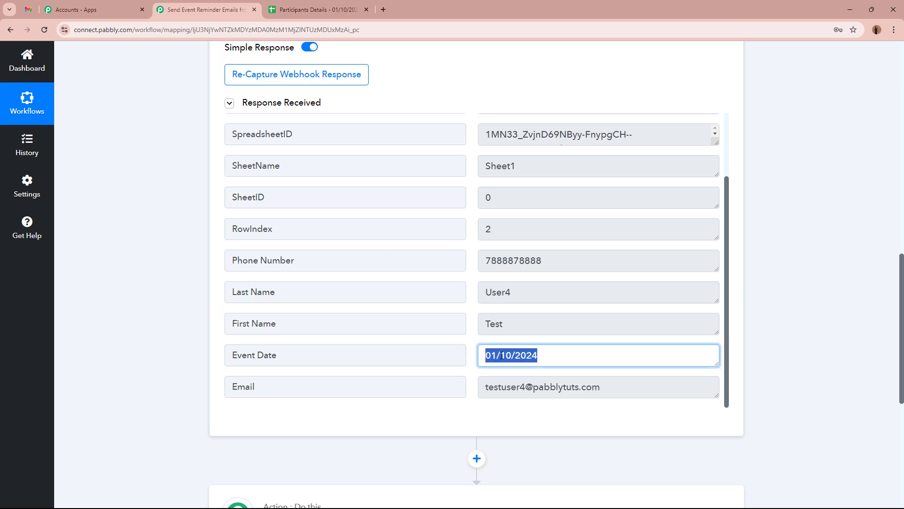
left_click(552, 357)
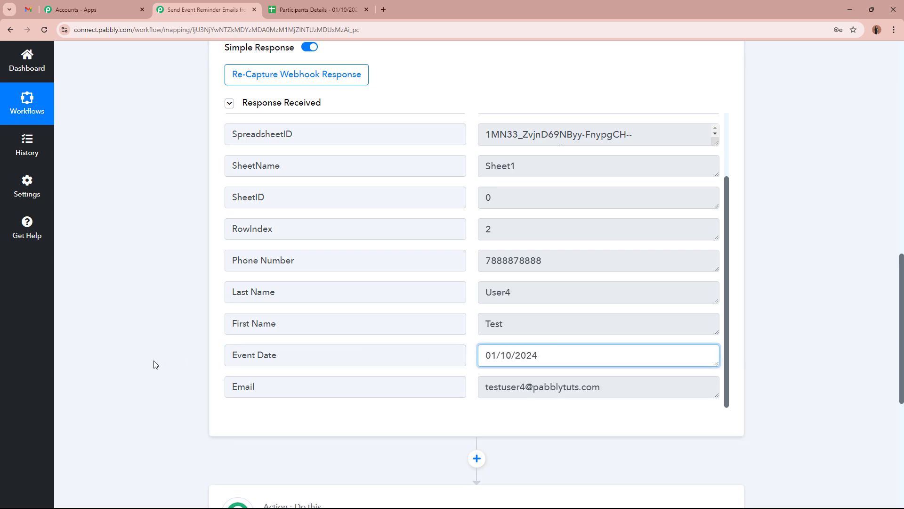
left_click(305, 393)
left_click(597, 387)
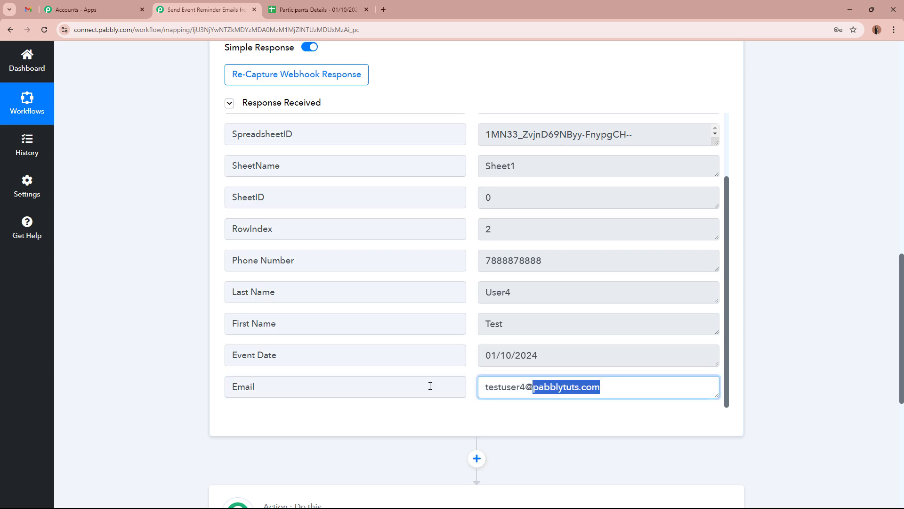
left_click(597, 387)
scroll(662, 376, "up", 2)
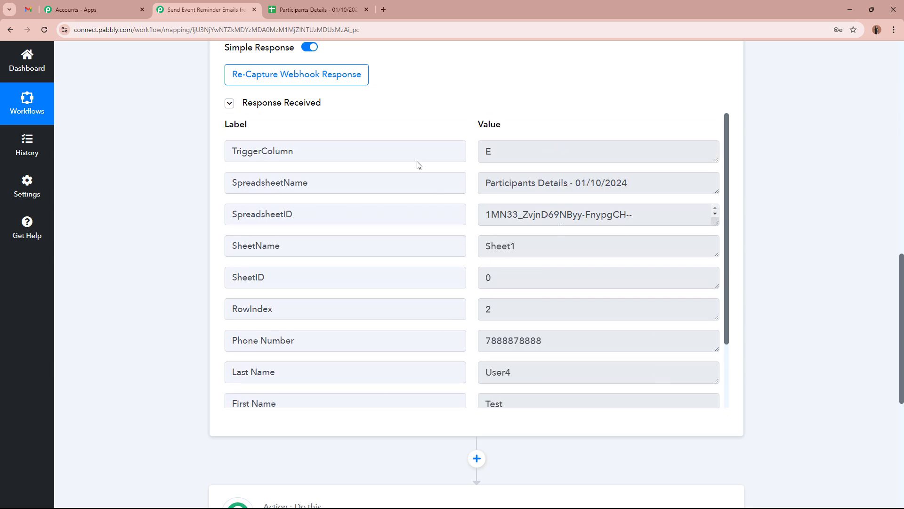
scroll(761, 315, "up", 10)
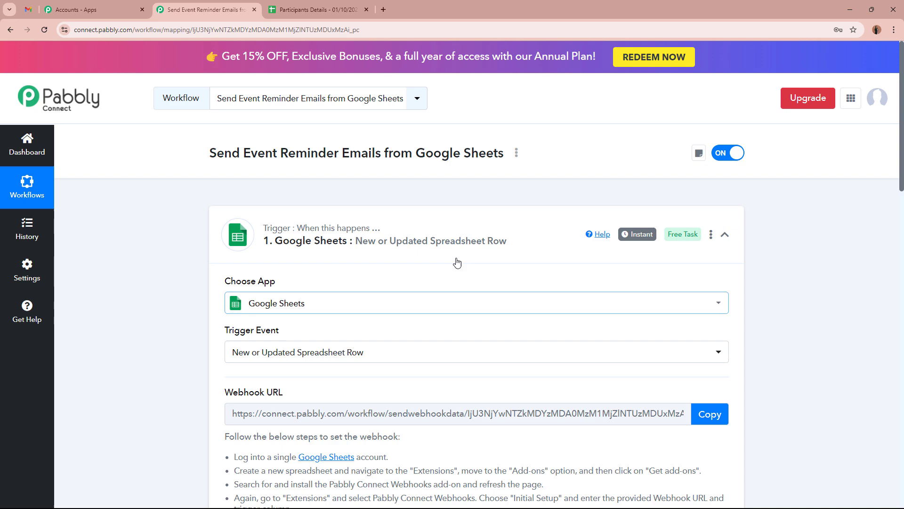
Step: Collapse the Google Sheets trigger and look along row 3 of the Participants Details sheet
left_click(525, 252)
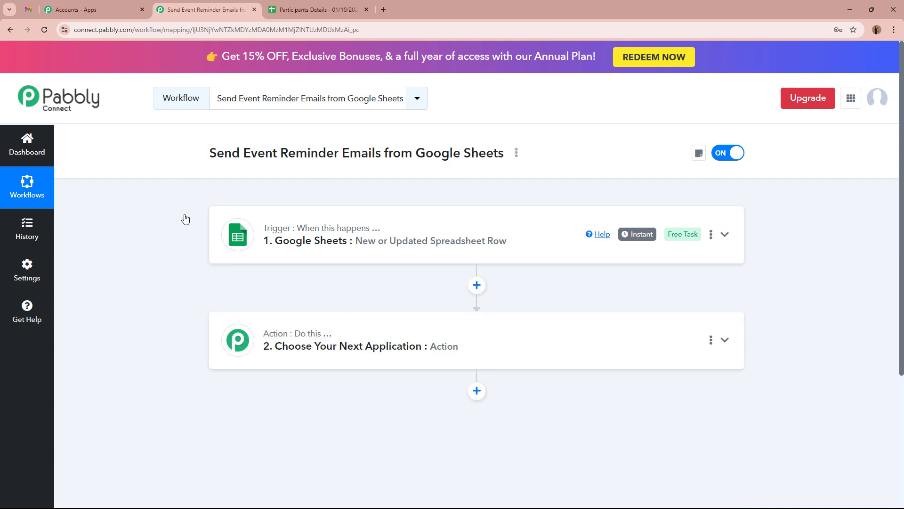
left_click(303, 5)
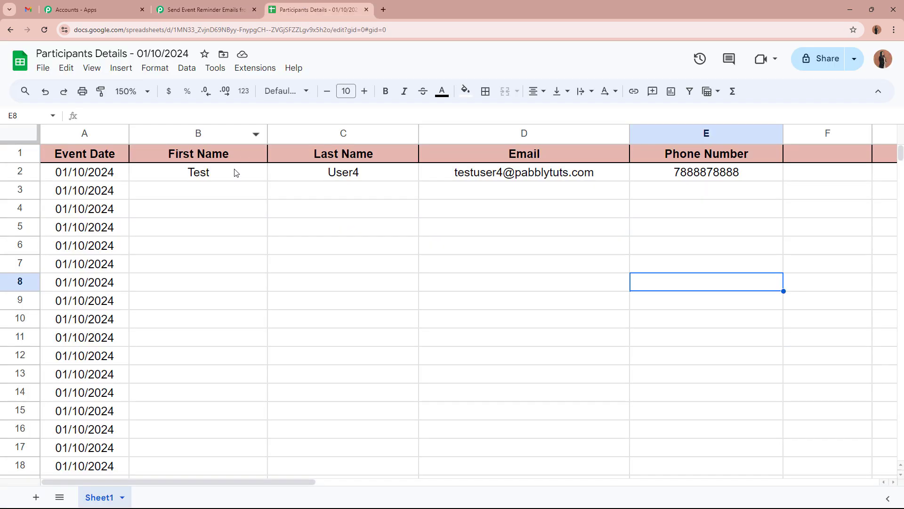
left_click(214, 189)
left_click(369, 197)
left_click(448, 198)
left_click(699, 196)
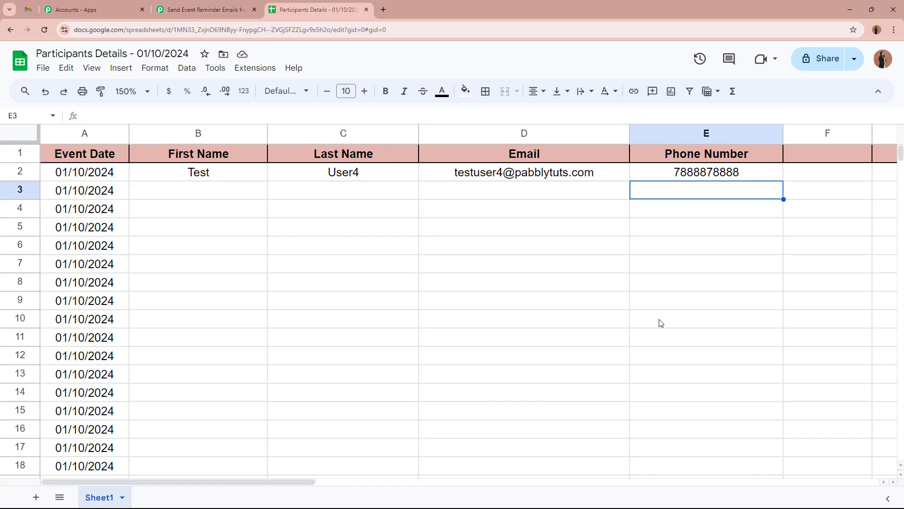
left_click(658, 321)
Step: Back in the Pabbly workflow, expand the new action step to choose its app
left_click(241, 6)
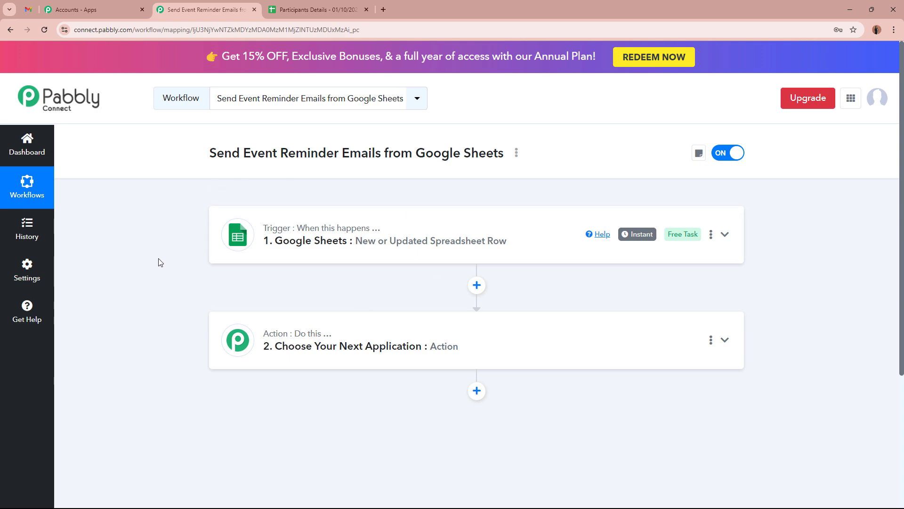
left_click(588, 336)
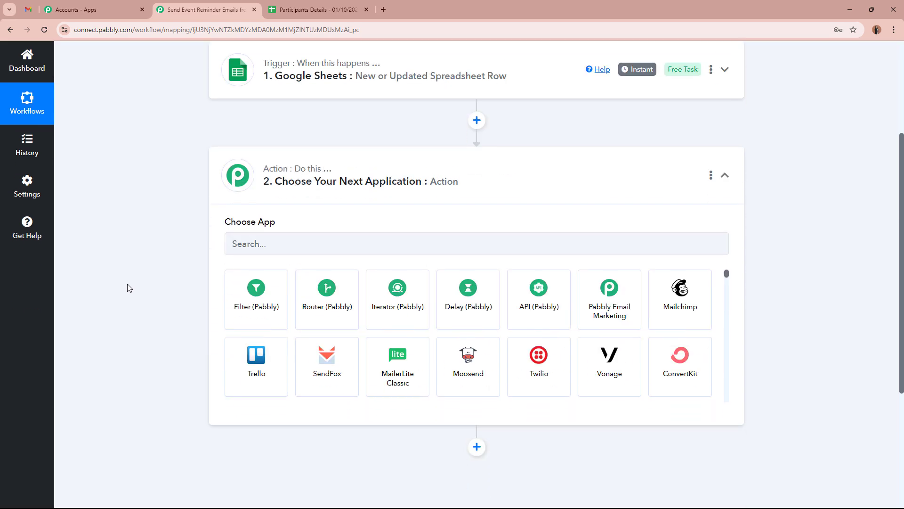
scroll(125, 284, "up", 3)
Step: Review row 2's participant details: first name, last name, email and phone number in E2
left_click(320, 10)
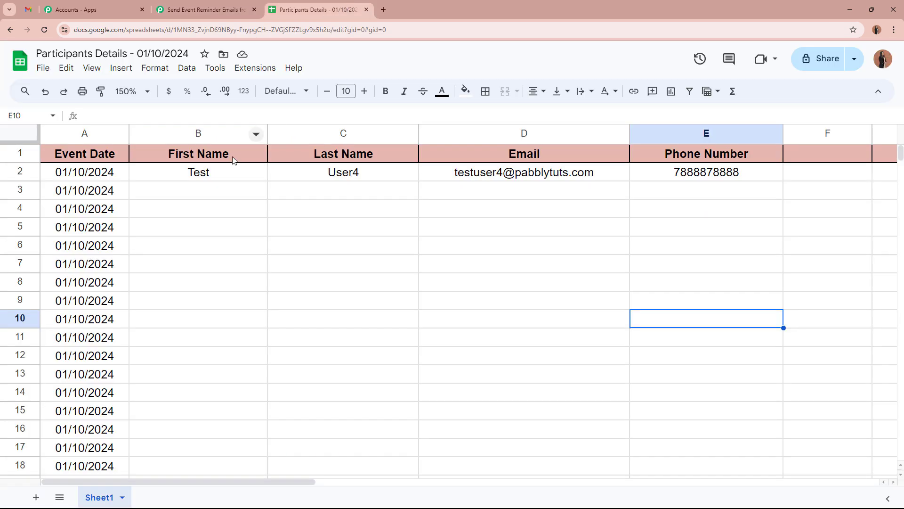
left_click(262, 172)
left_click(327, 176)
left_click(499, 178)
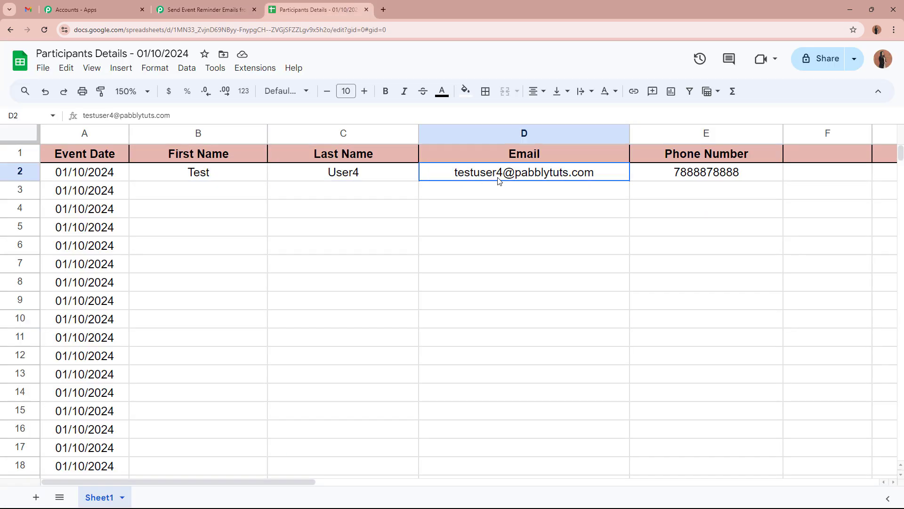
left_click(688, 173)
left_click_drag(178, 176, 708, 353)
left_click(708, 353)
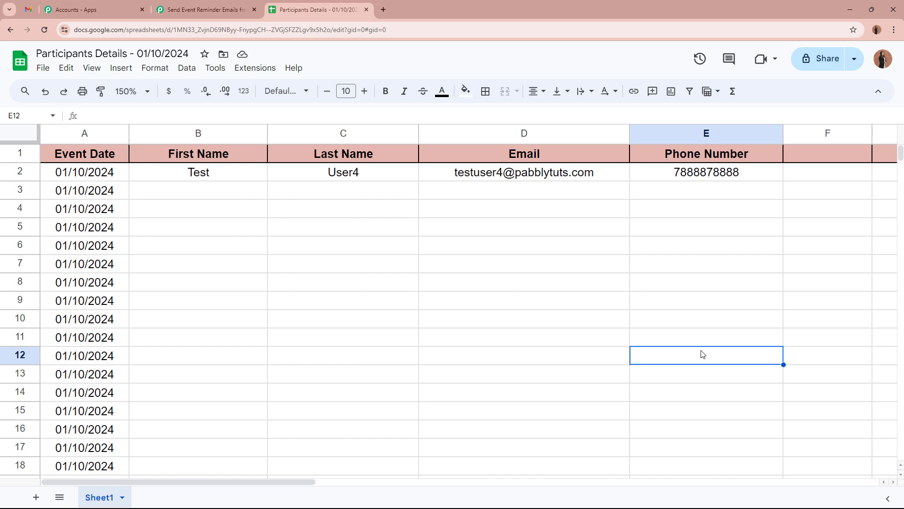
left_click(212, 175)
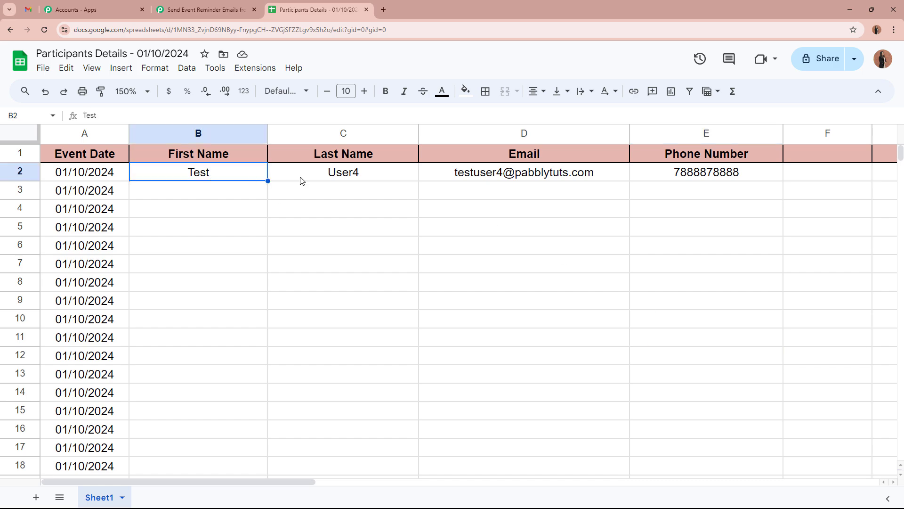
left_click(346, 179)
left_click(523, 180)
left_click(690, 180)
left_click(684, 272)
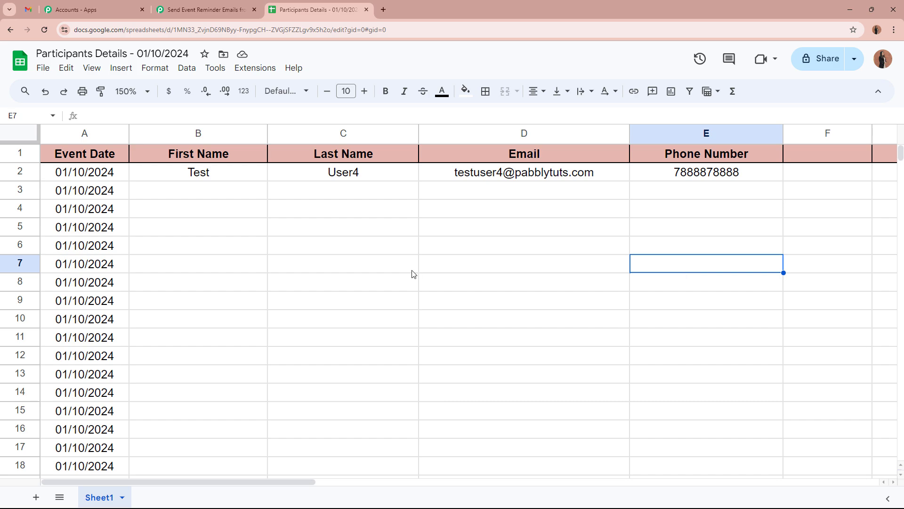
left_click(206, 9)
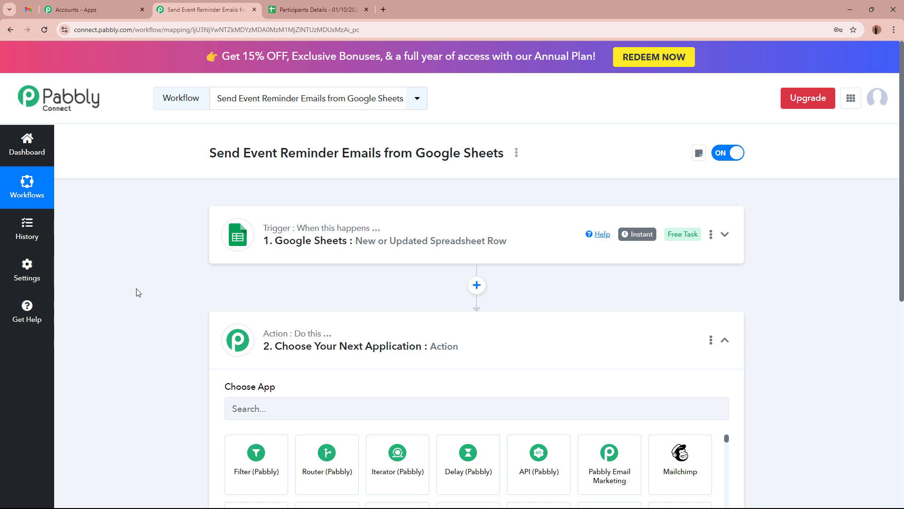
Step: Confirm row 3 of the sheet is empty, then return to the Pabbly workflow
left_click(311, 9)
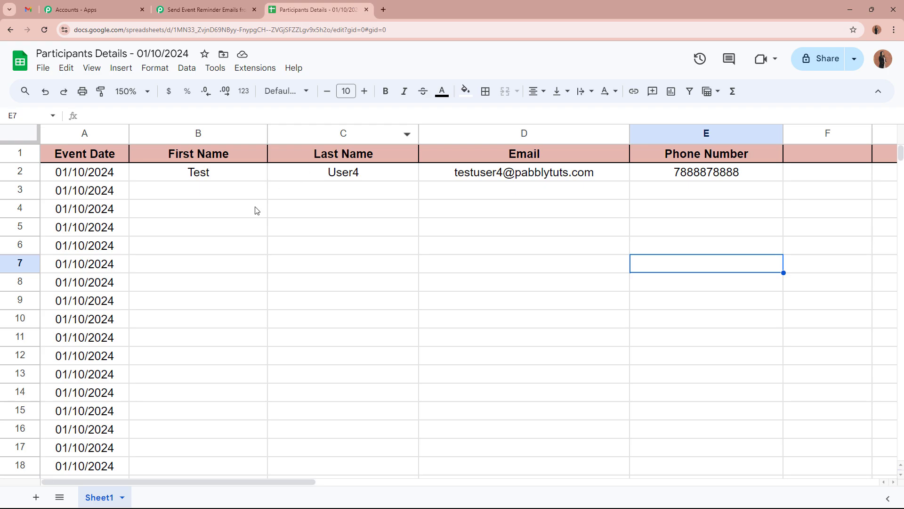
left_click(218, 195)
left_click(369, 193)
left_click(511, 196)
left_click(652, 192)
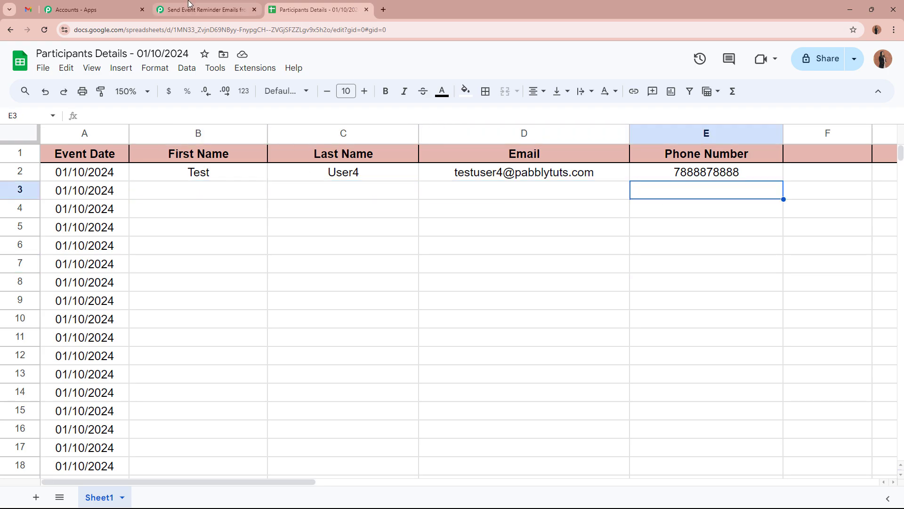
left_click(203, 10)
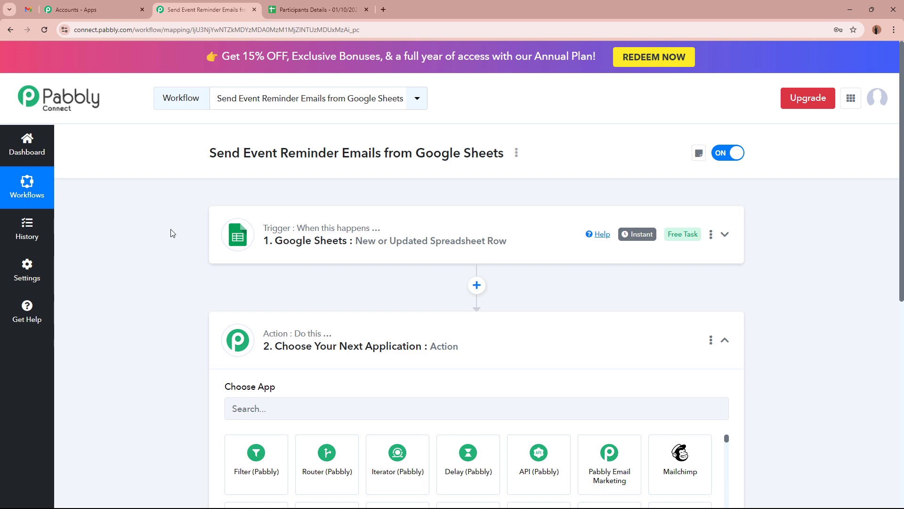
Step: Choose Delay (Pabbly) as the action app with the Add Time Delay event
scroll(171, 230, "down", 6)
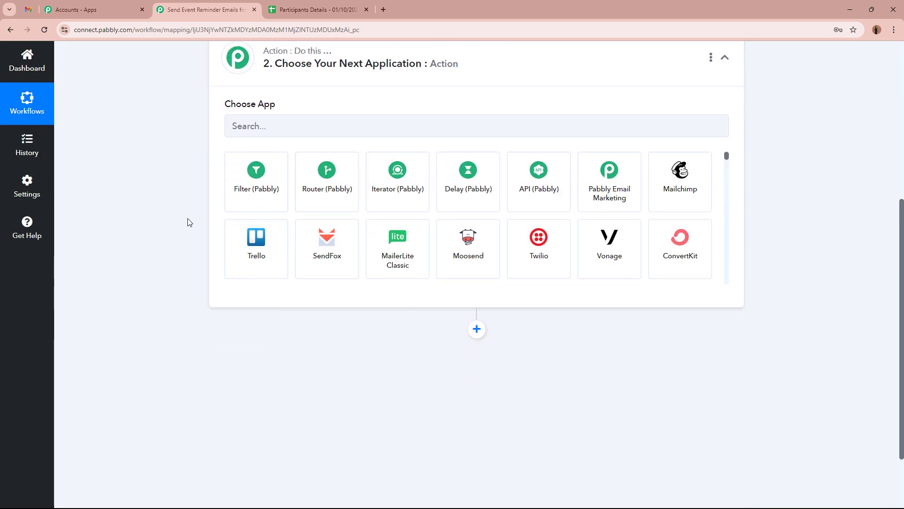
left_click(461, 190)
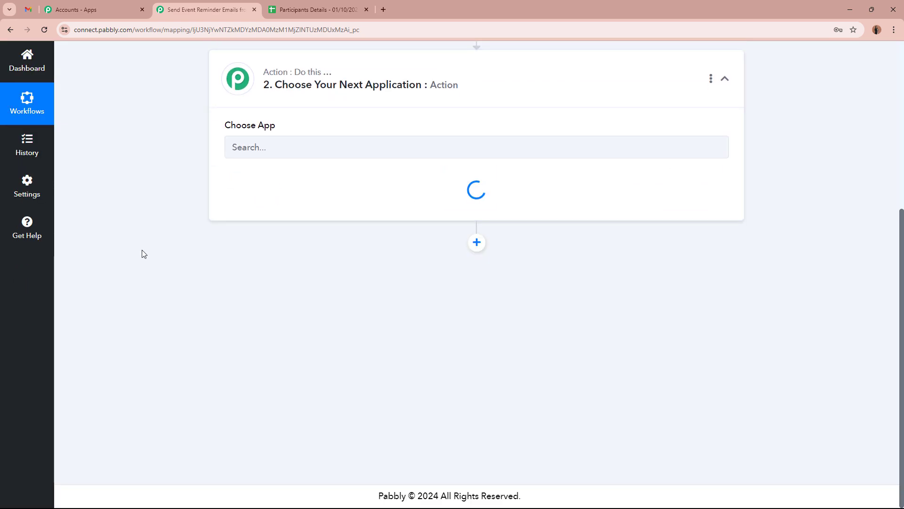
scroll(141, 252, "up", 1)
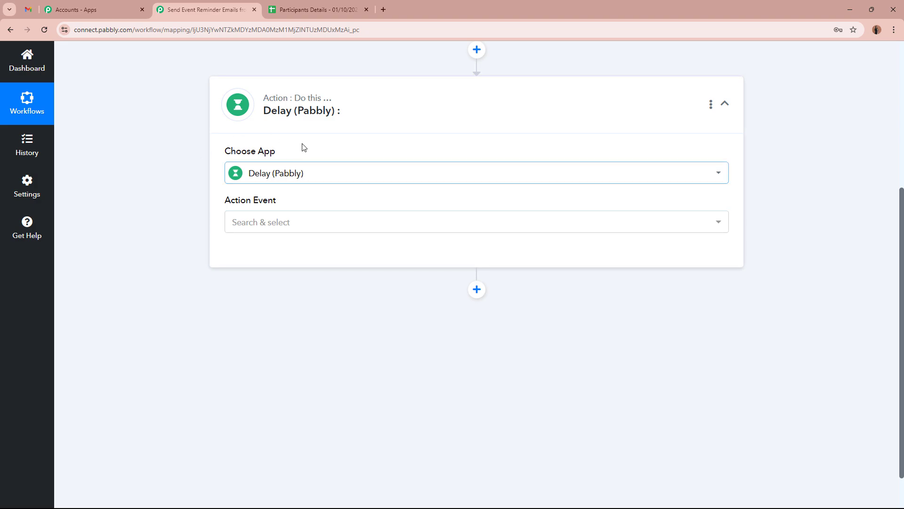
left_click(292, 229)
left_click(245, 281)
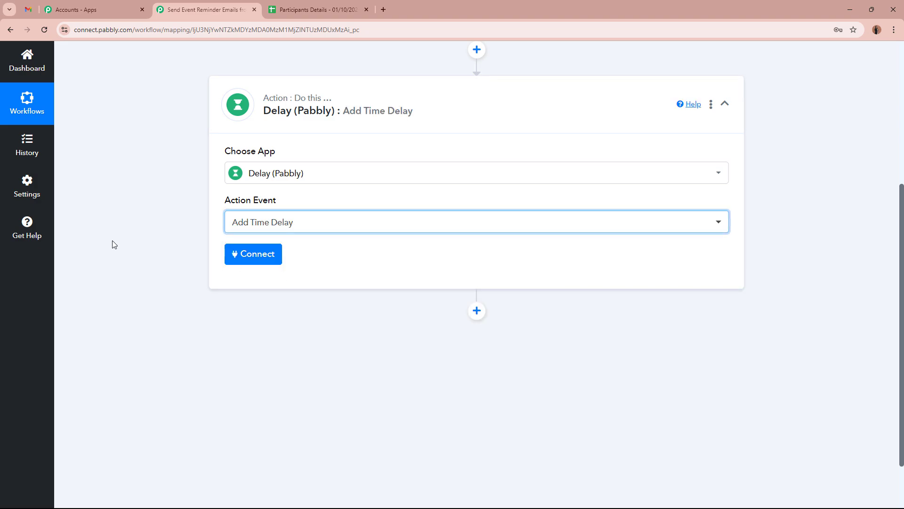
scroll(113, 244, "up", 4)
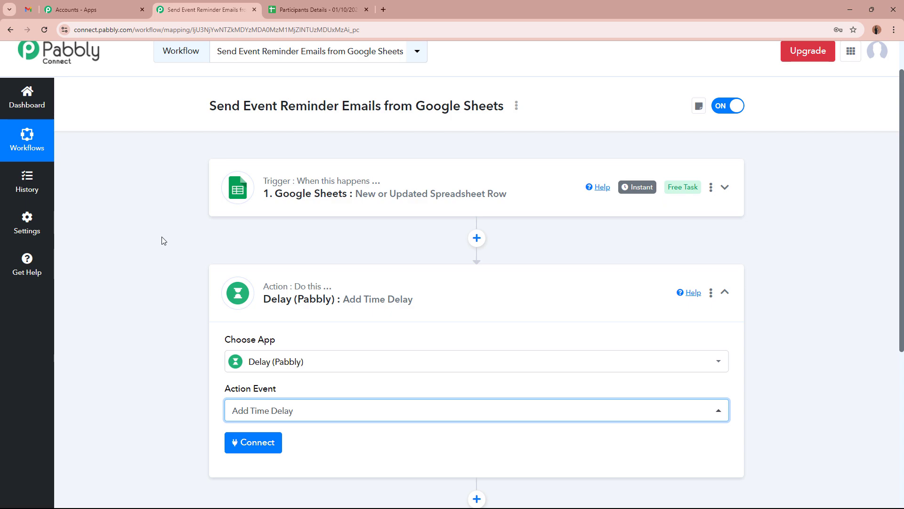
left_click(286, 6)
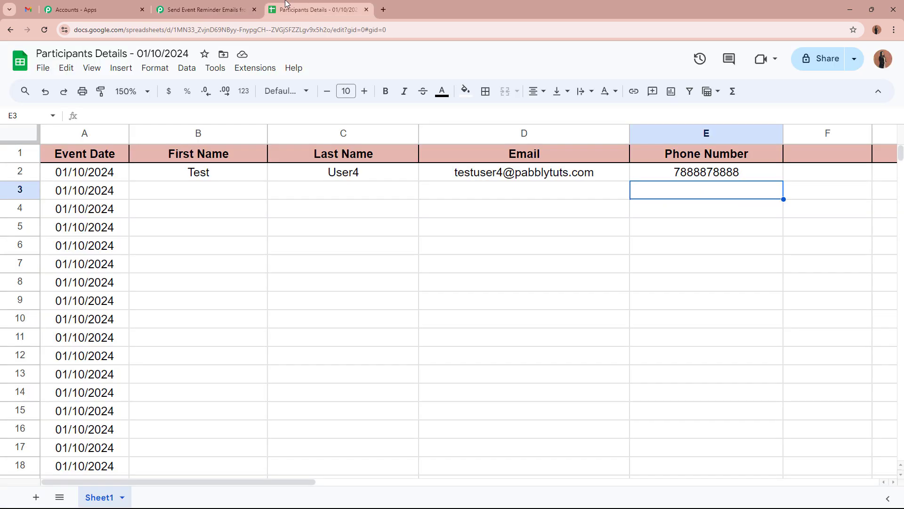
left_click(88, 176)
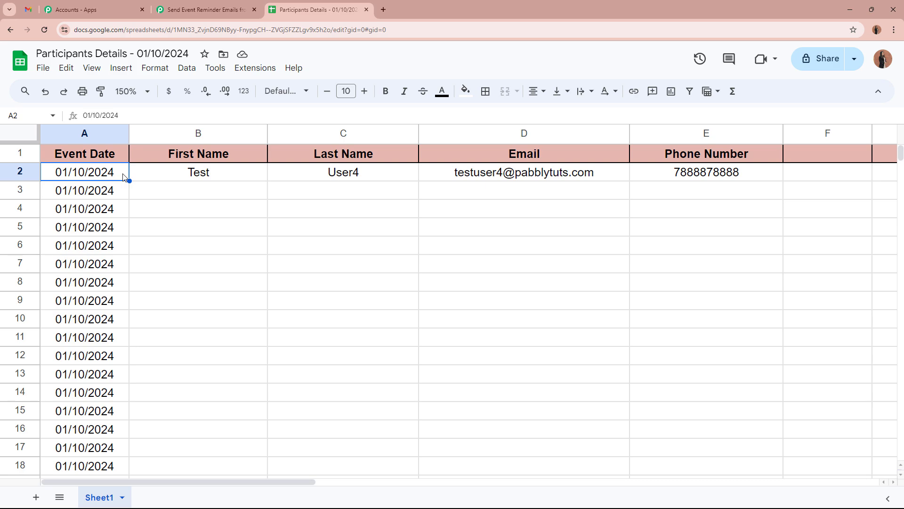
left_click(224, 177)
left_click(120, 174)
left_click(222, 7)
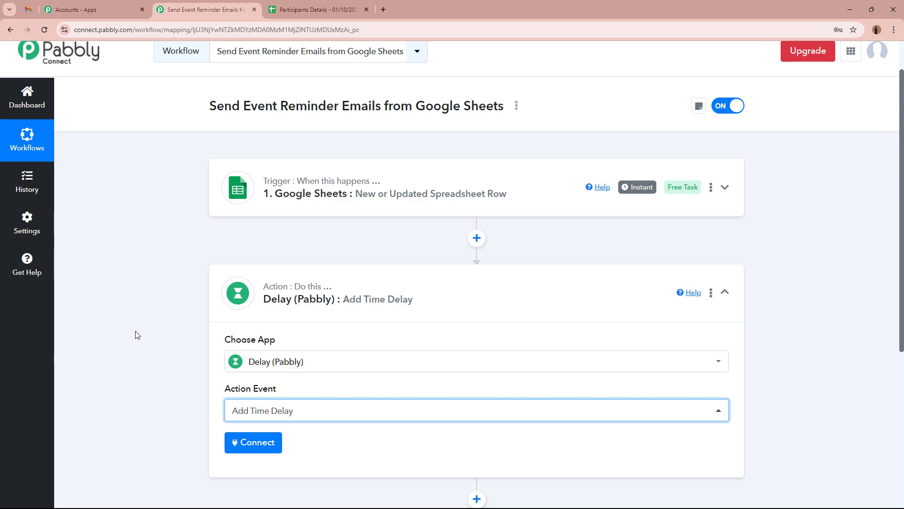
Step: Connect the Delay step and set 'How much delay' to Delay Until
scroll(135, 335, "down", 2)
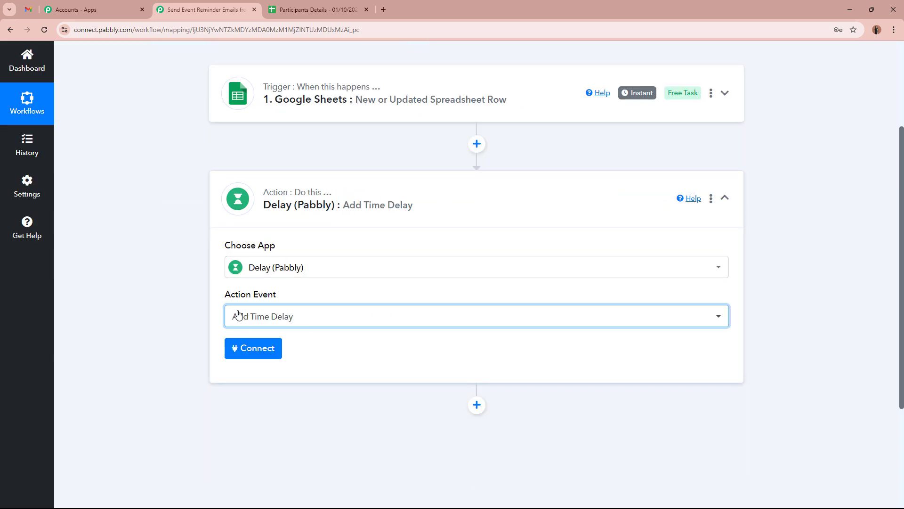
left_click(240, 348)
scroll(156, 342, "down", 2)
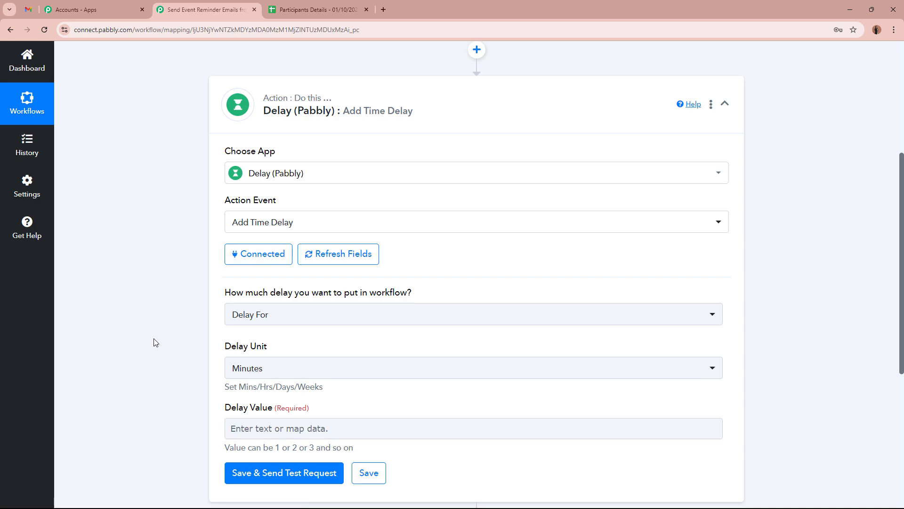
left_click_drag(226, 292, 422, 294)
left_click(416, 314)
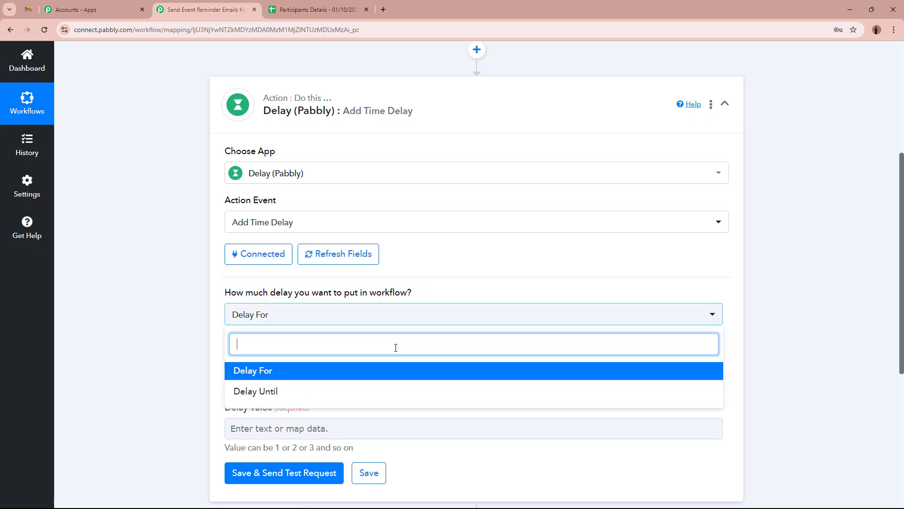
left_click(374, 391)
left_click(157, 338)
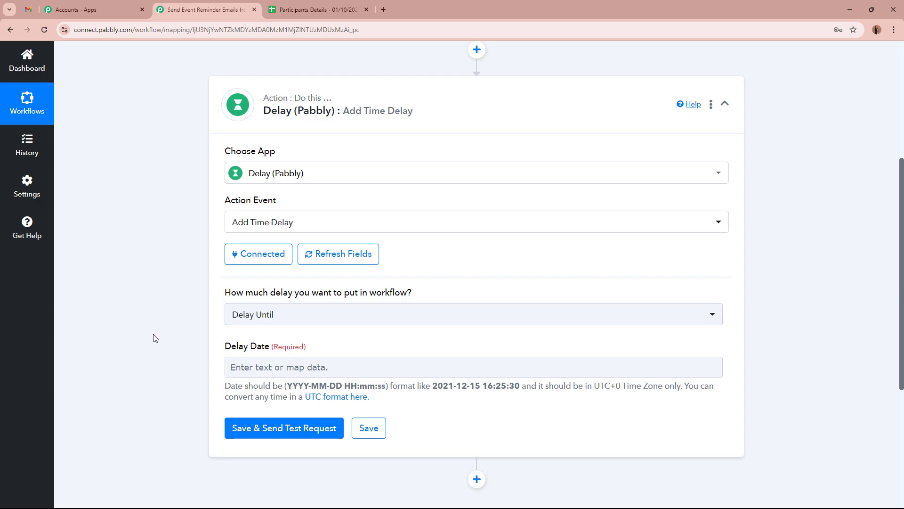
scroll(152, 335, "down", 1)
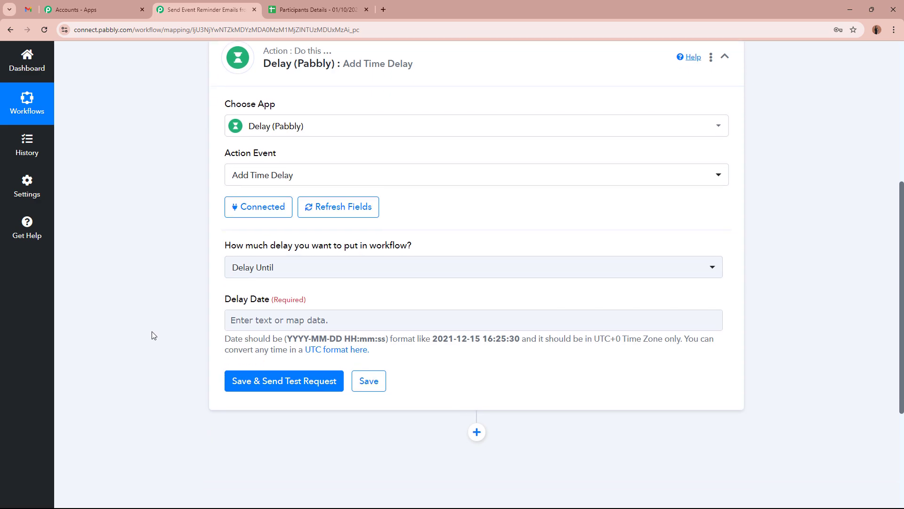
scroll(151, 336, "down", 1)
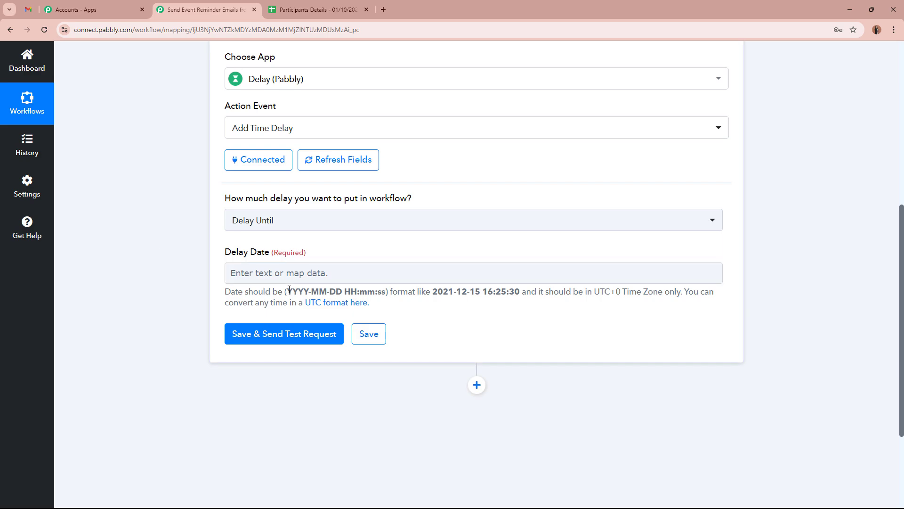
left_click_drag(290, 291, 521, 292)
key("ctrl+c")
left_click(389, 292)
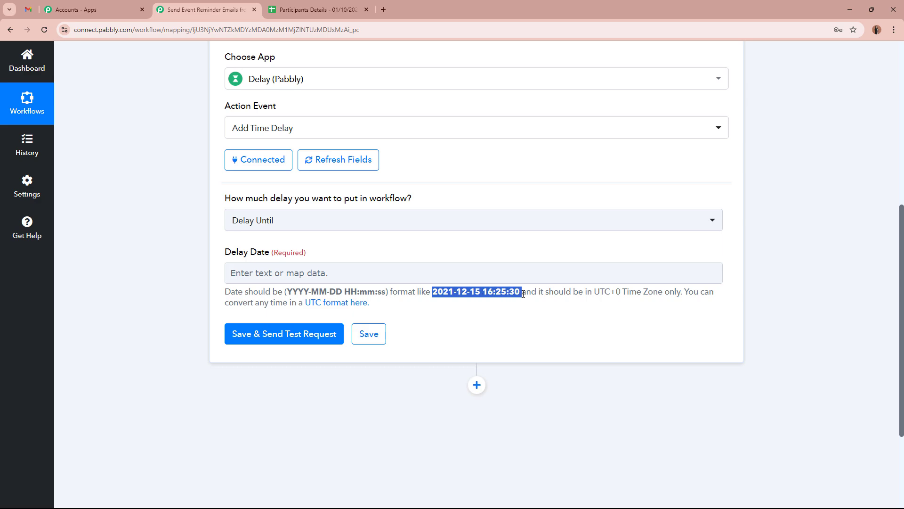
left_click(295, 272)
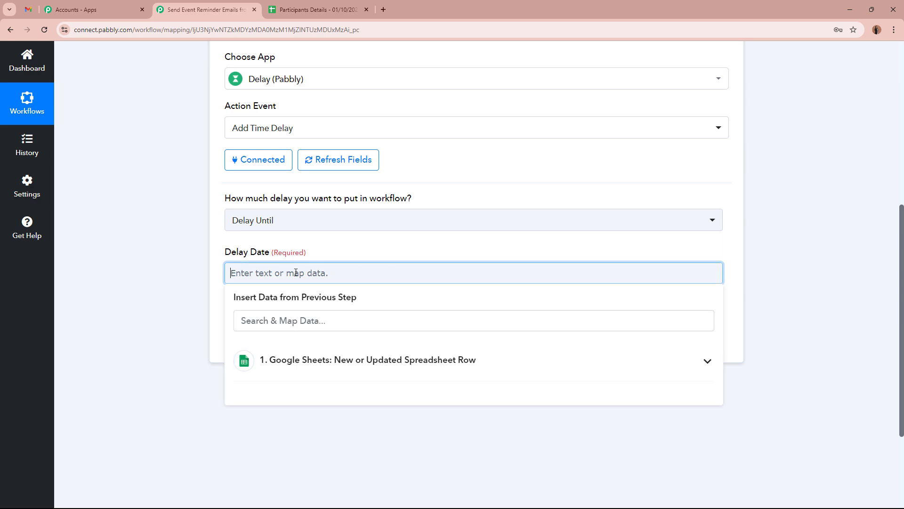
key("ctrl+v")
left_click(187, 276)
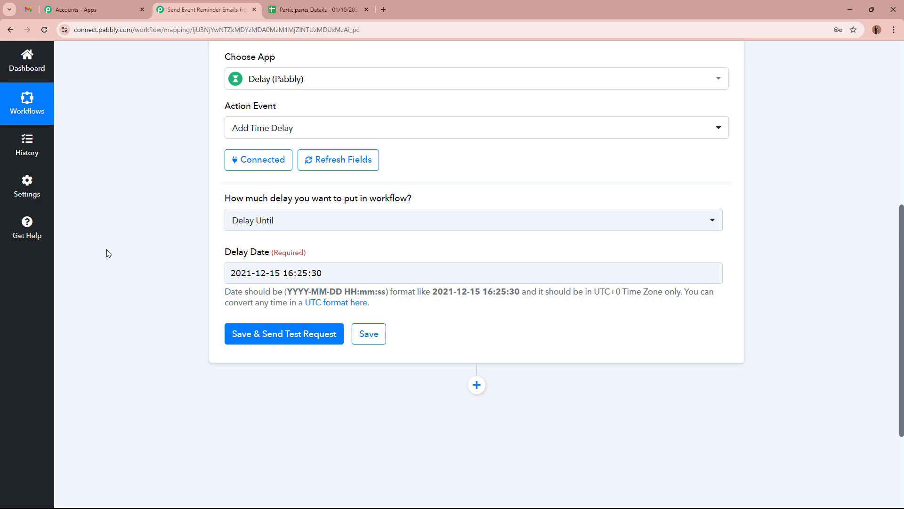
scroll(110, 249, "up", 1)
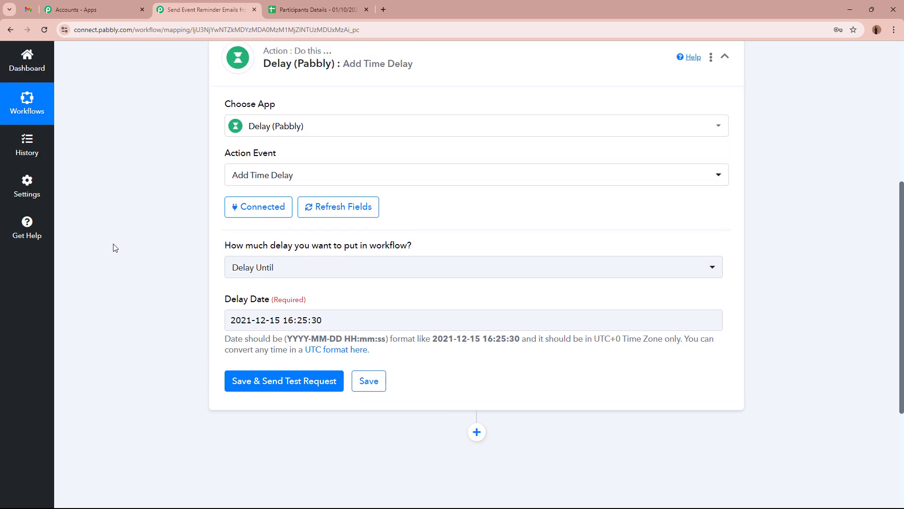
scroll(134, 191, "down", 3)
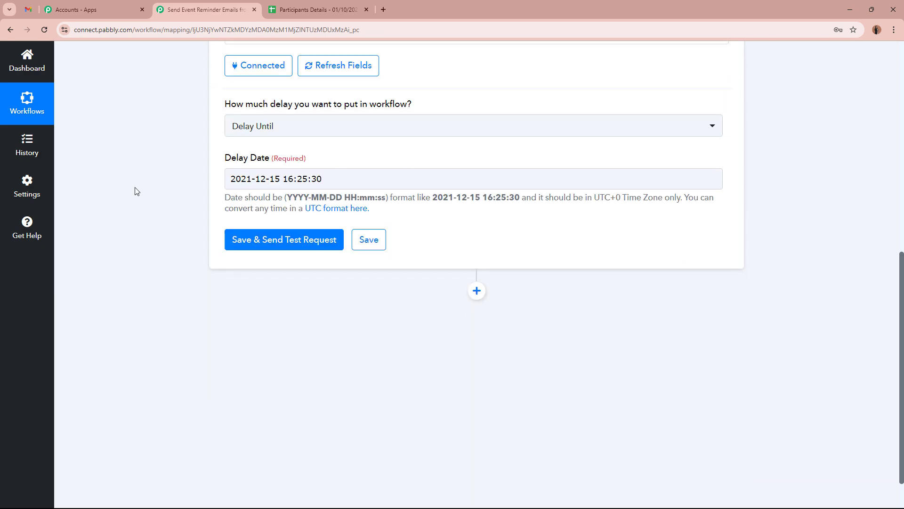
left_click(250, 179)
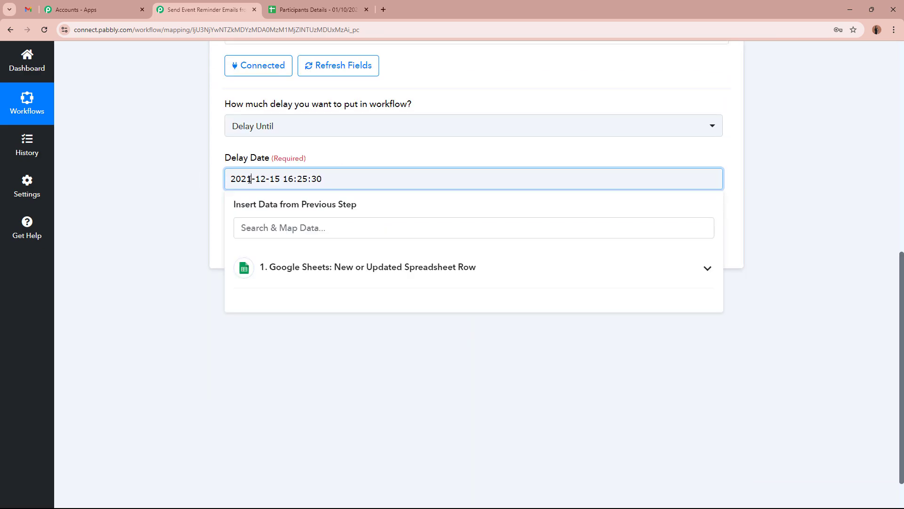
key("BackSpace")
type("4")
left_click(266, 179)
key("BackSpace")
key("BackSpace")
type("09")
left_click(281, 184)
key("BackSpace")
key("BackSpace")
type("30")
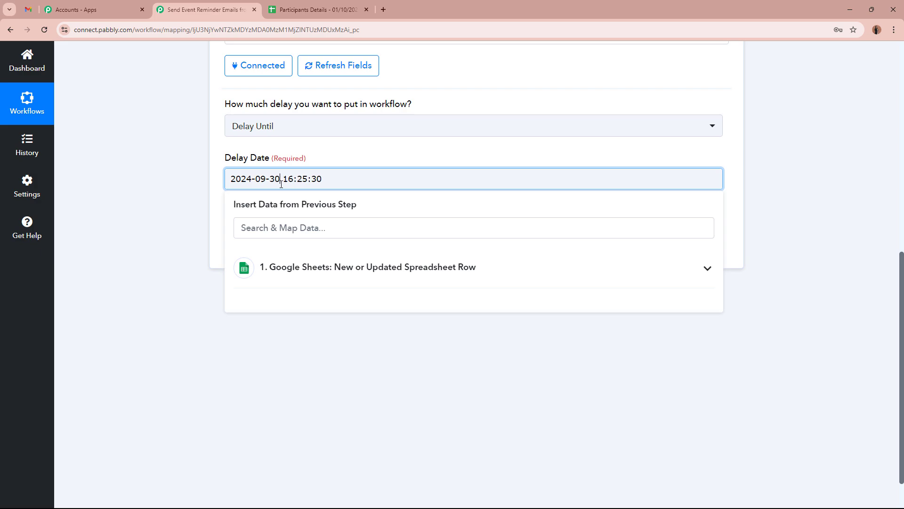
left_click(161, 183)
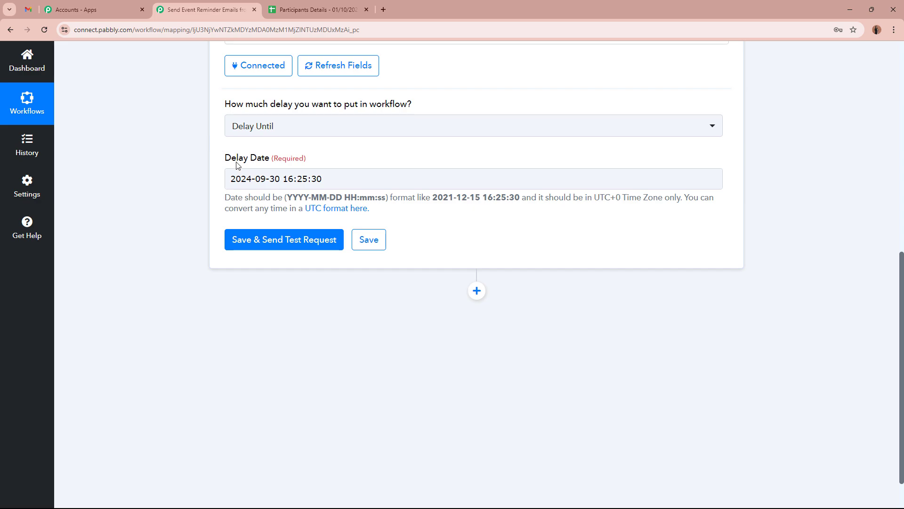
left_click(277, 179)
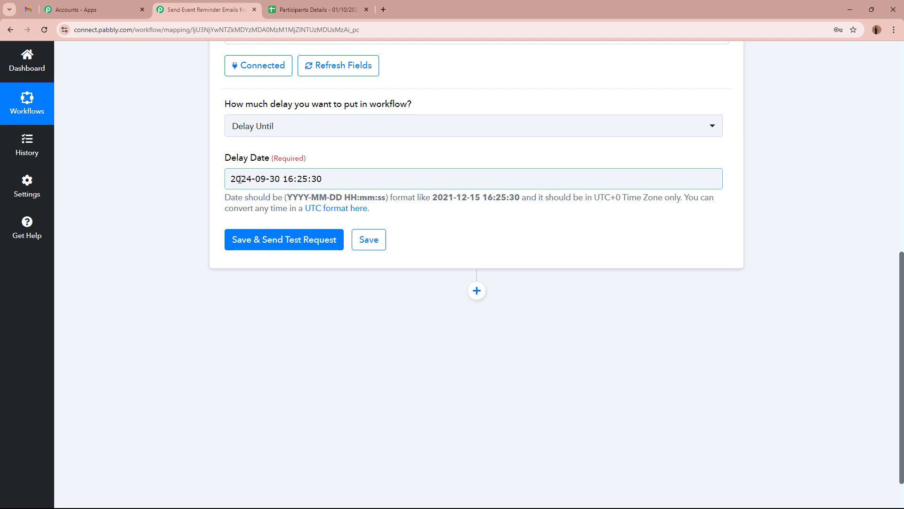
left_click(351, 218)
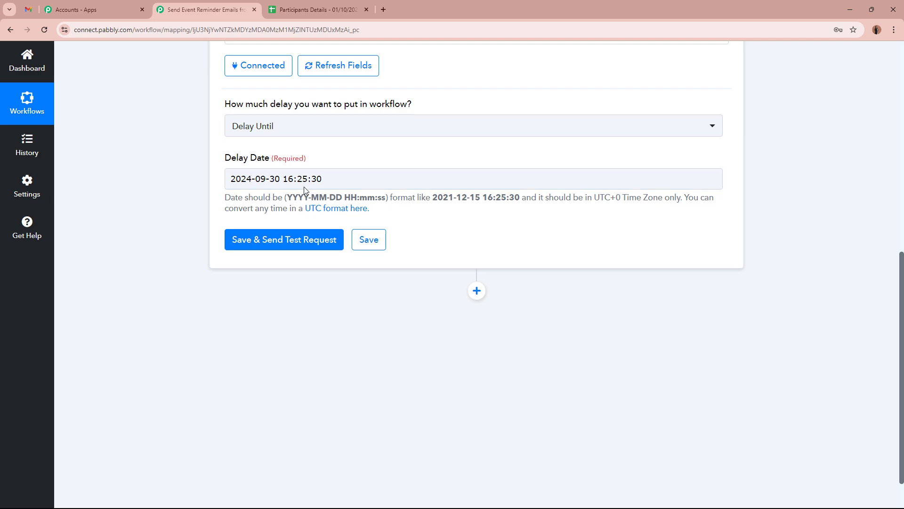
Step: Review the 16:25:30 time against the UTC+0 hint, then open the UTC format converter link
left_click_drag(283, 179, 353, 179)
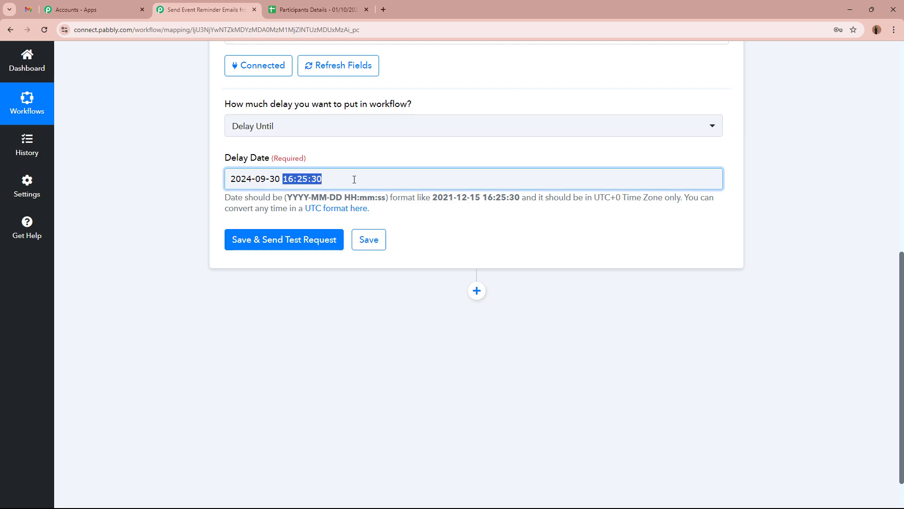
left_click(152, 210)
left_click(292, 179)
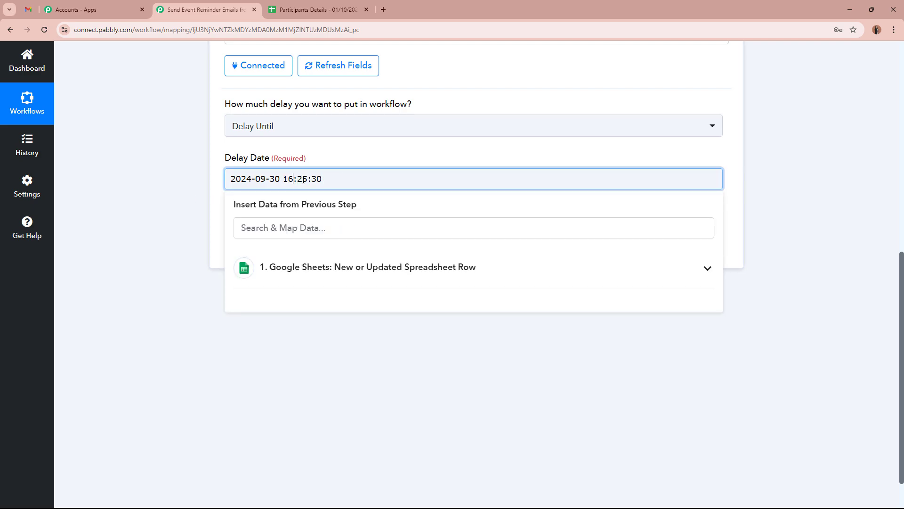
left_click(157, 179)
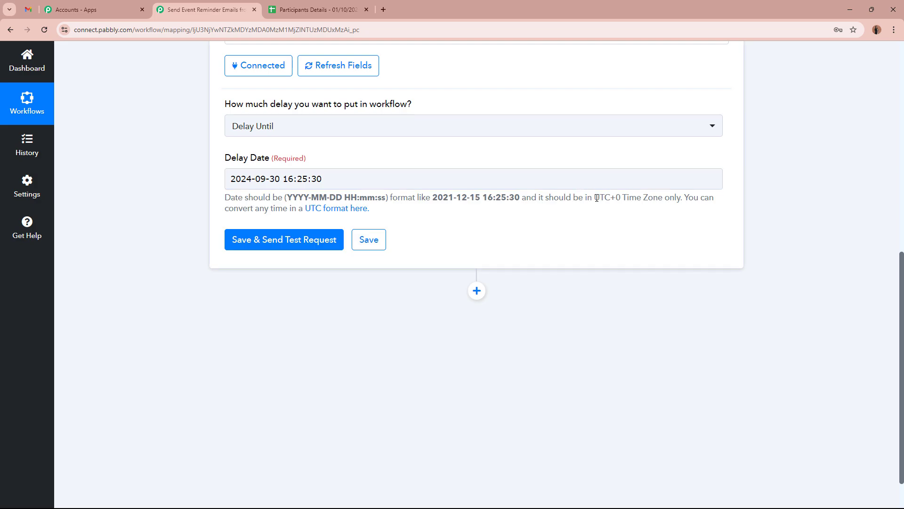
left_click_drag(597, 198, 665, 195)
left_click(516, 222)
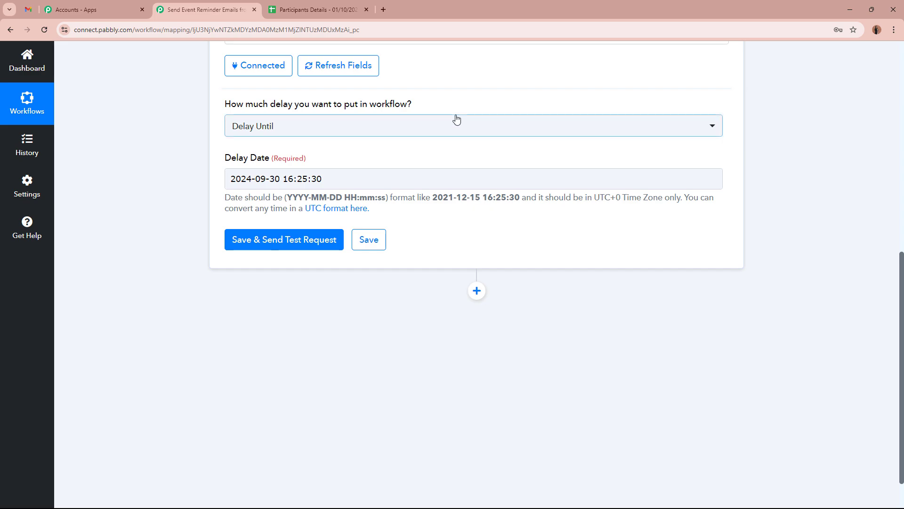
left_click_drag(603, 199, 660, 206)
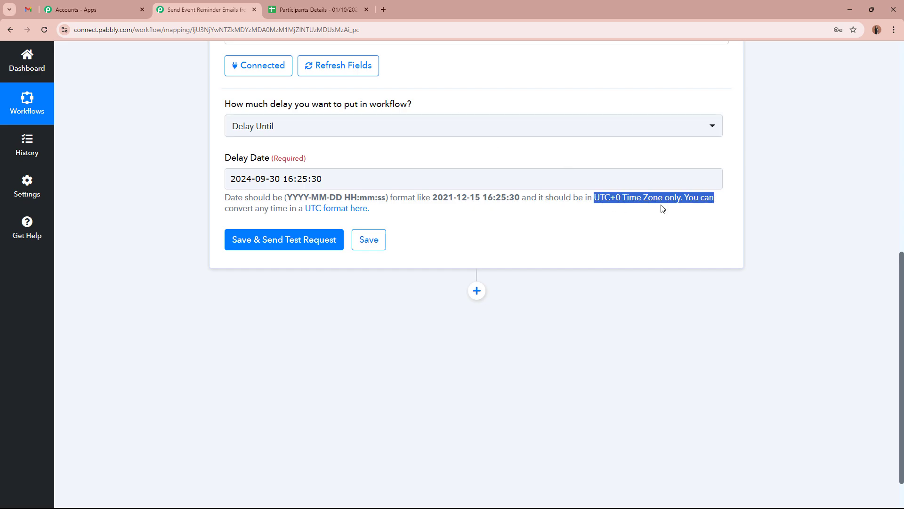
left_click(646, 210)
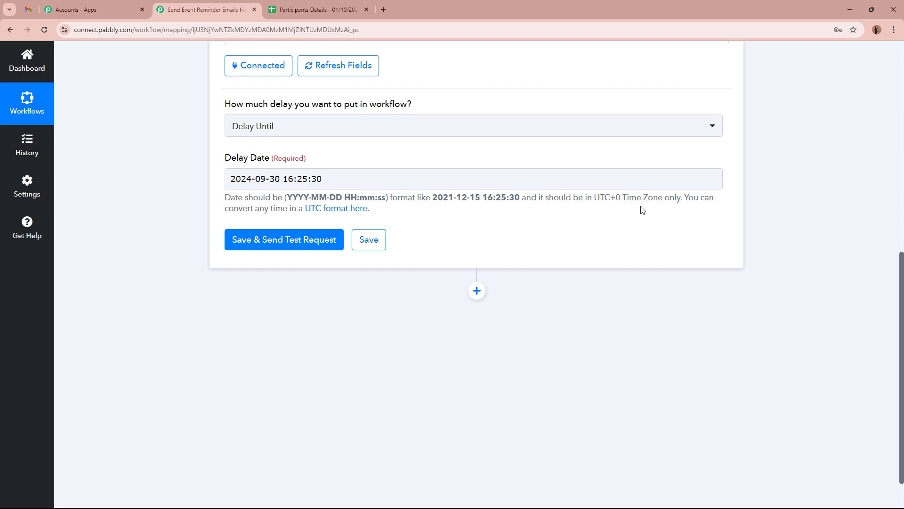
left_click(347, 208)
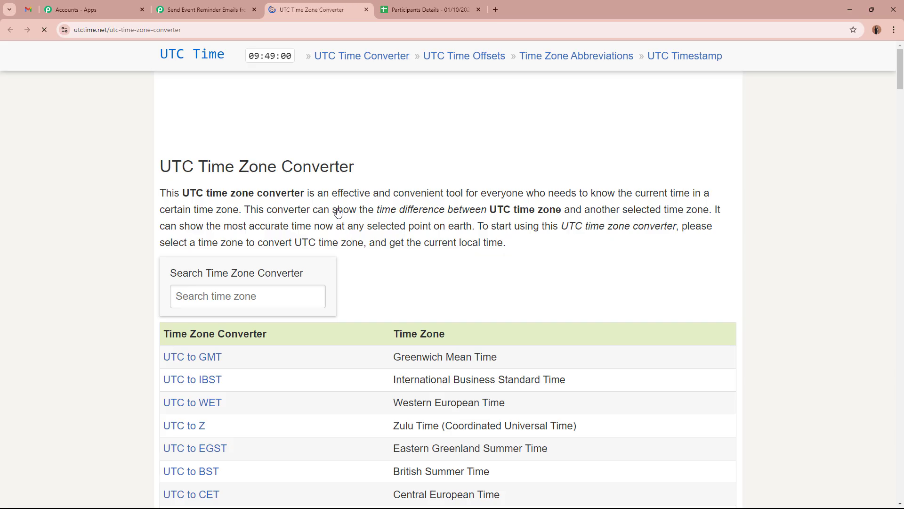
Step: Use the 'UTC to IST Indian' converter to find 12:00 PM UTC equals 05:30 PM IST
left_click(279, 303)
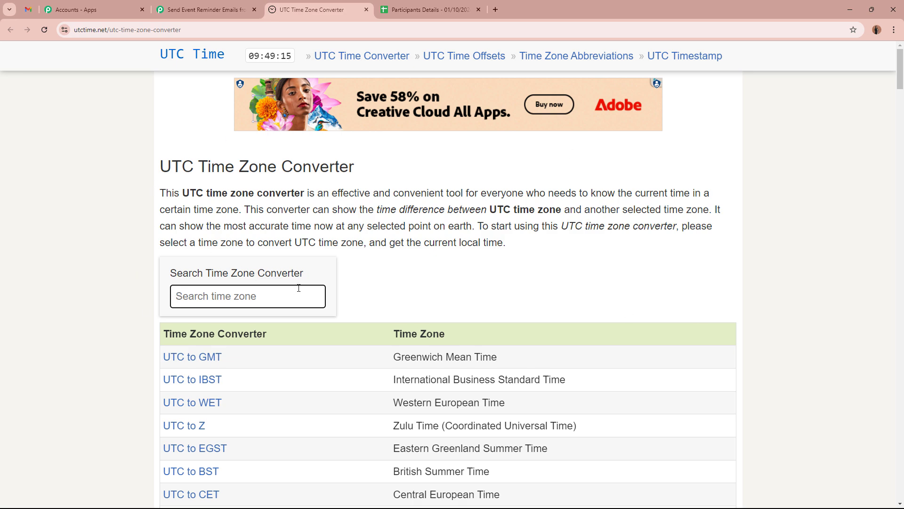
type("Ind")
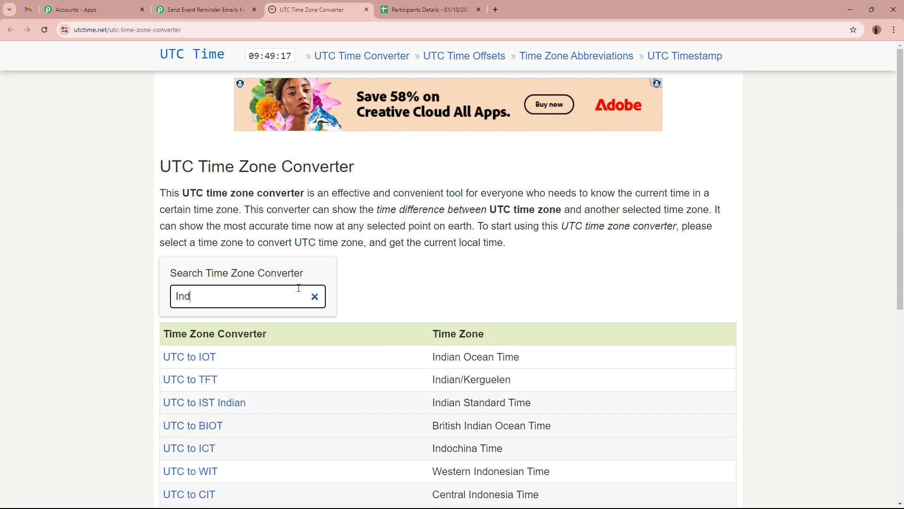
type("i")
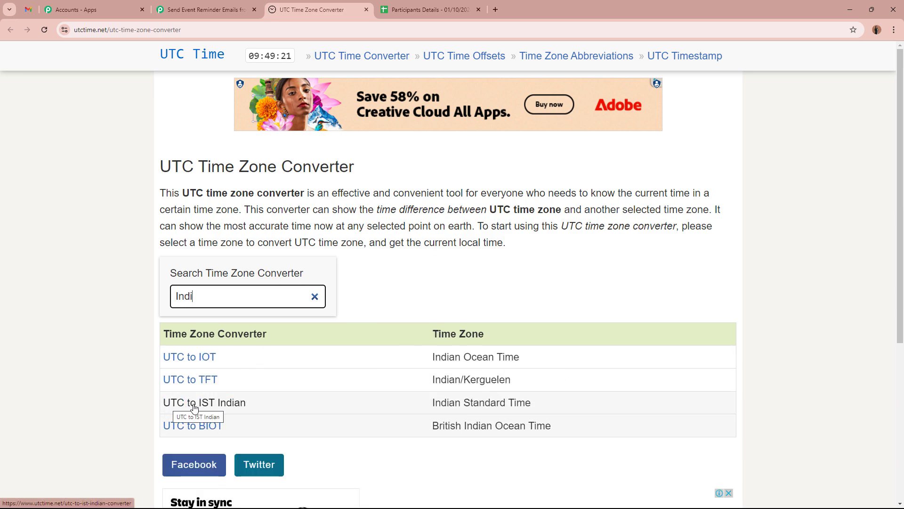
left_click(233, 405)
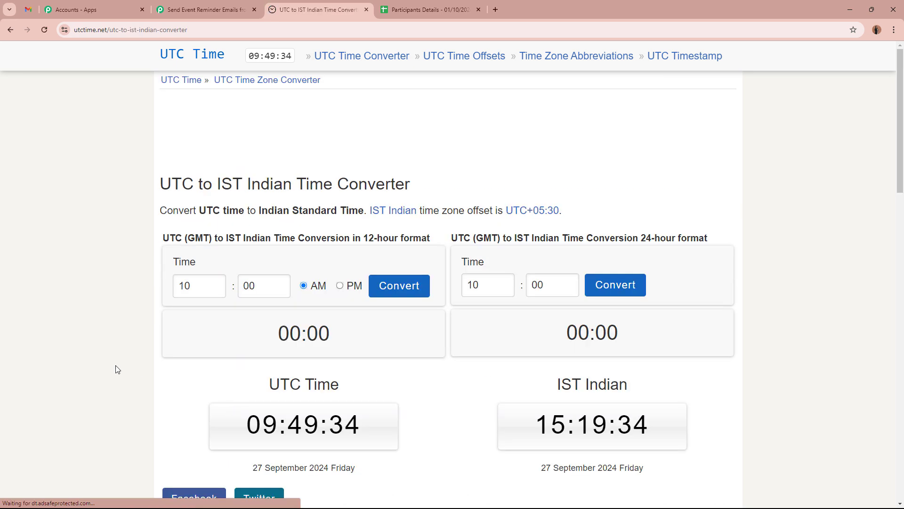
double_click(195, 290)
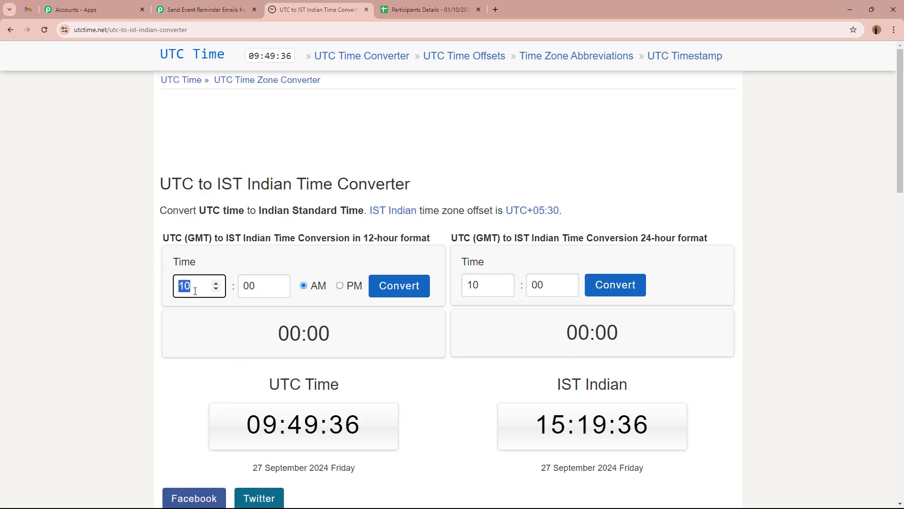
type("12")
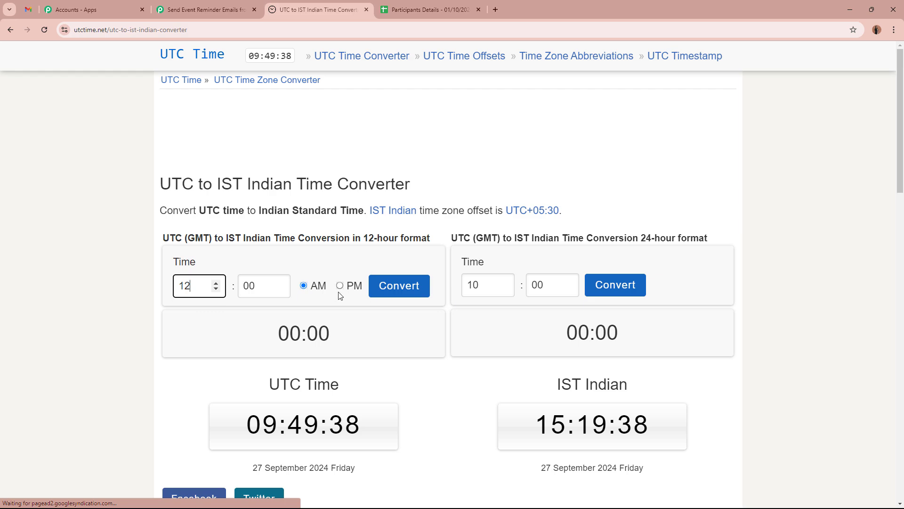
left_click(339, 286)
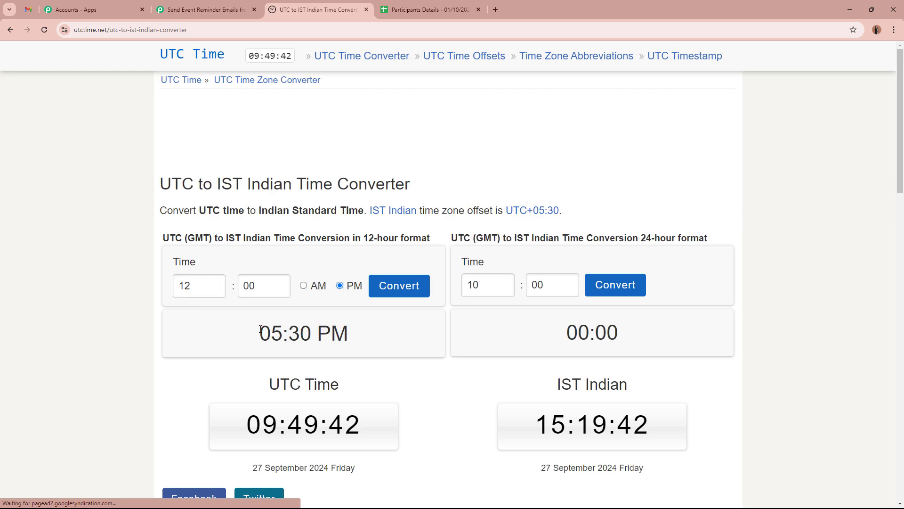
left_click(207, 10)
left_click(292, 179)
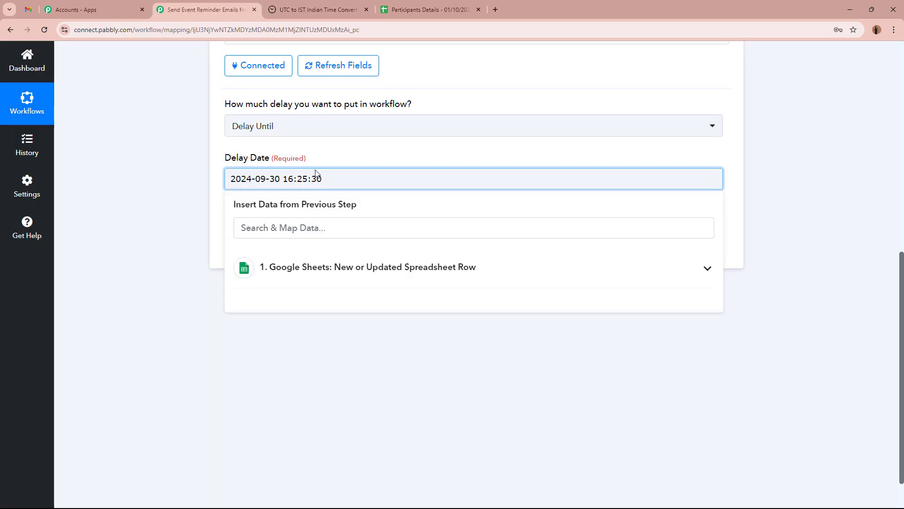
key("BackSpace")
key("BackSpace")
type("05")
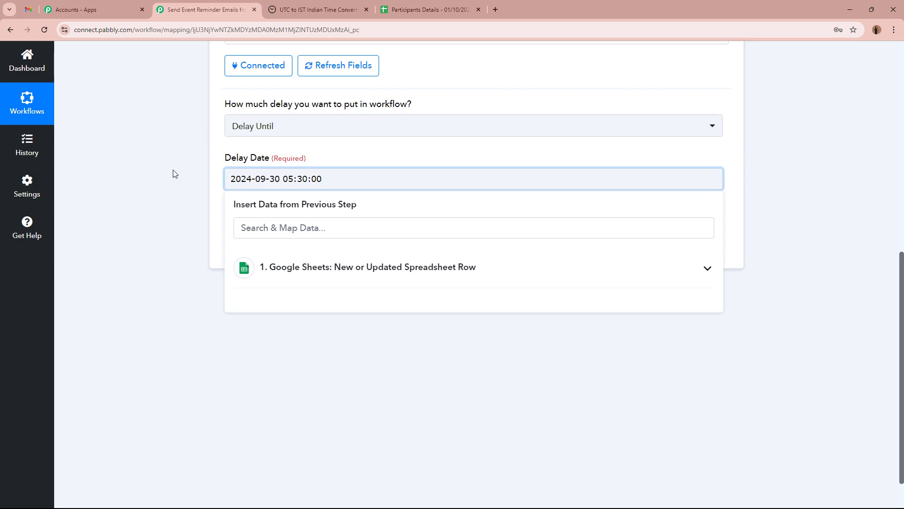
left_click(169, 183)
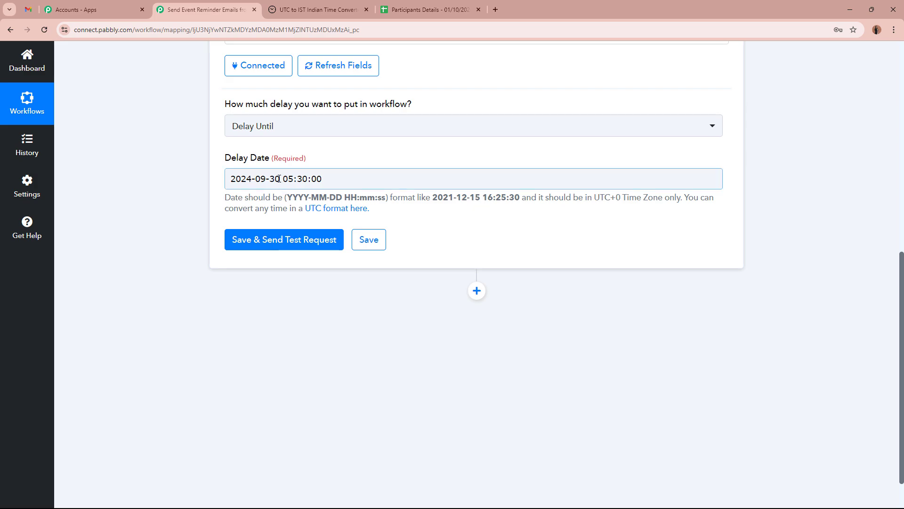
left_click_drag(280, 179, 324, 179)
left_click(159, 180)
left_click(321, 178)
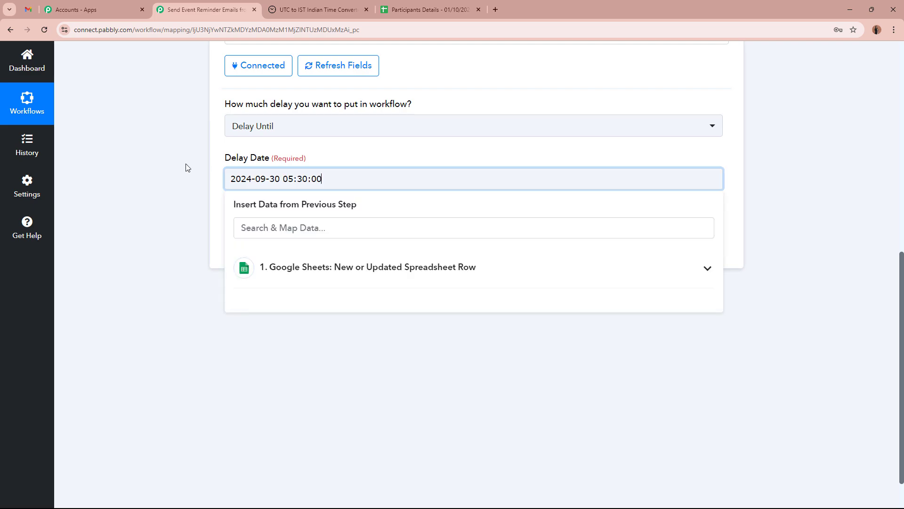
left_click(186, 167)
left_click_drag(437, 198, 514, 197)
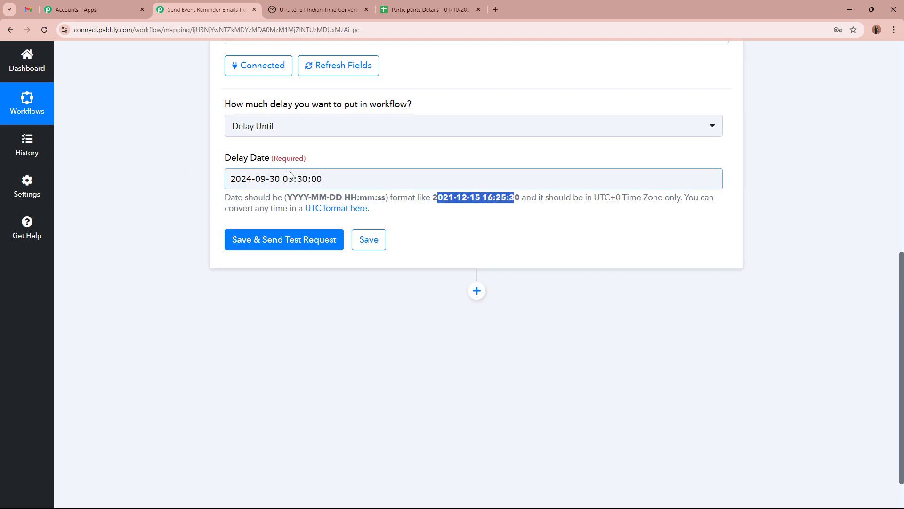
left_click(155, 172)
Step: Save and send a test request, confirming status success and the delayed-until message
left_click(311, 245)
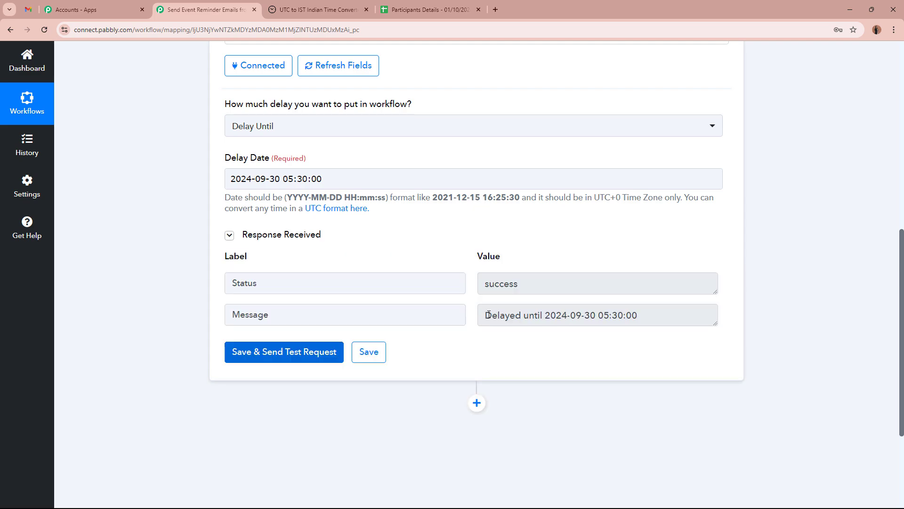
left_click_drag(486, 315, 643, 312)
left_click(778, 313)
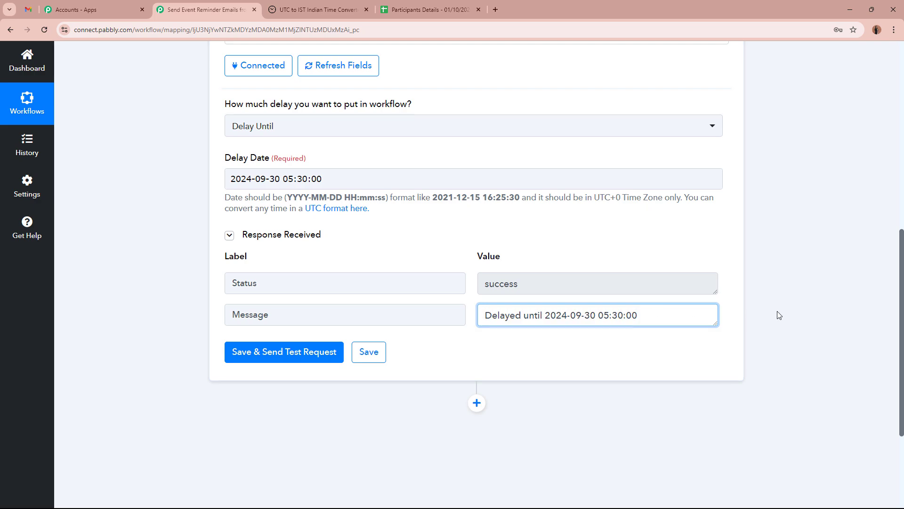
double_click(648, 283)
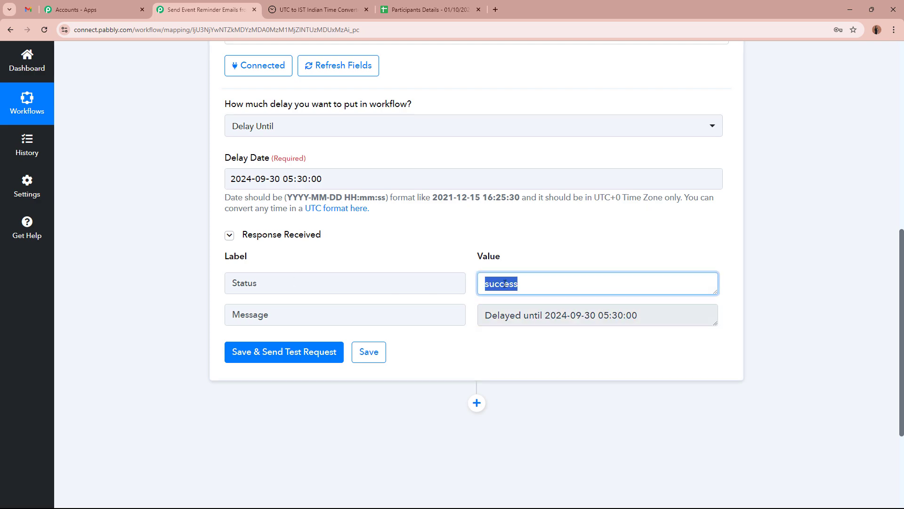
left_click(768, 287)
scroll(767, 287, "up", 10)
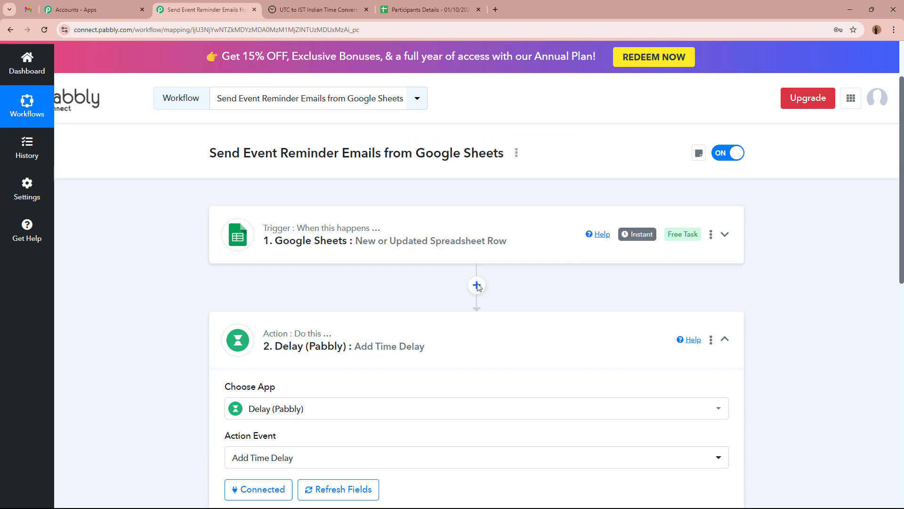
Step: Collapse the Delay step and add a new action step using the Gmail app
left_click(545, 348)
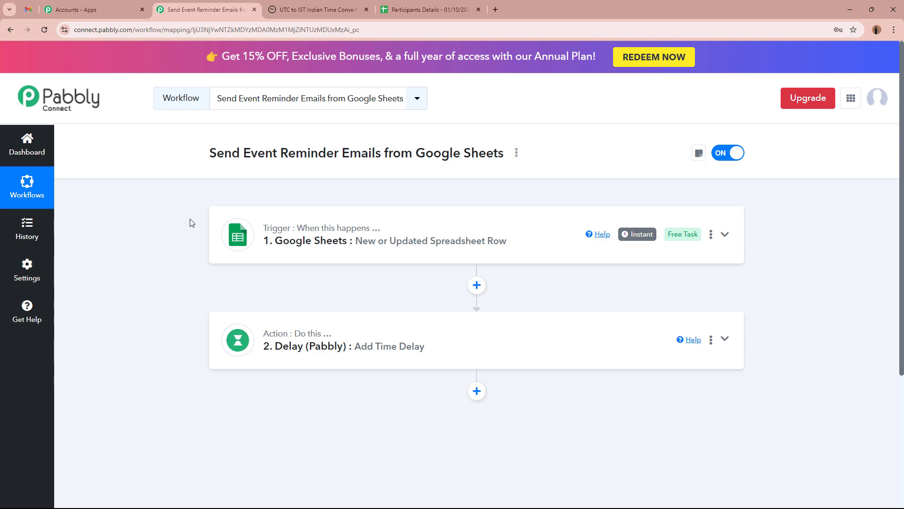
scroll(192, 223, "down", 1)
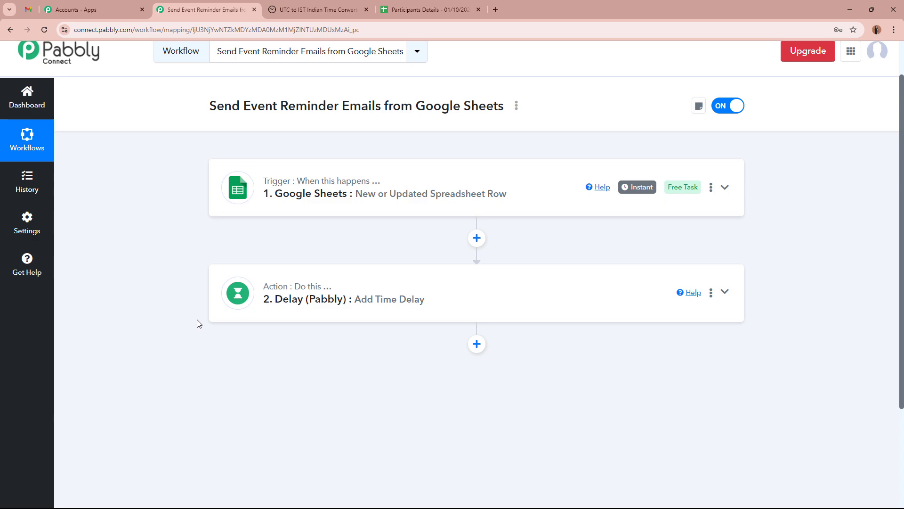
left_click(478, 344)
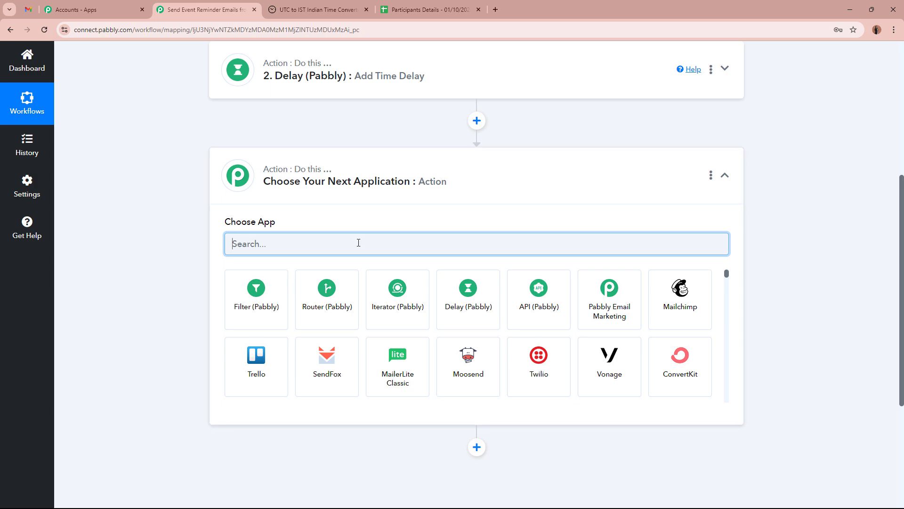
type("Gmail")
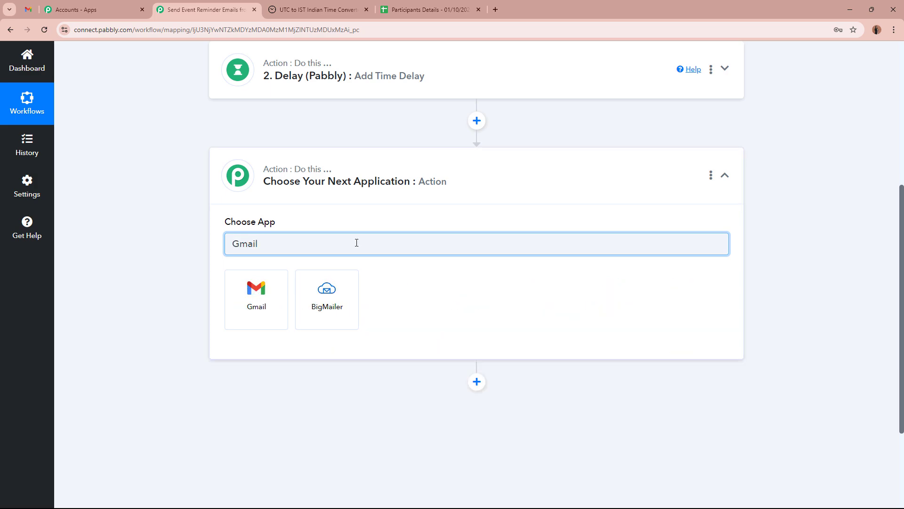
left_click(277, 302)
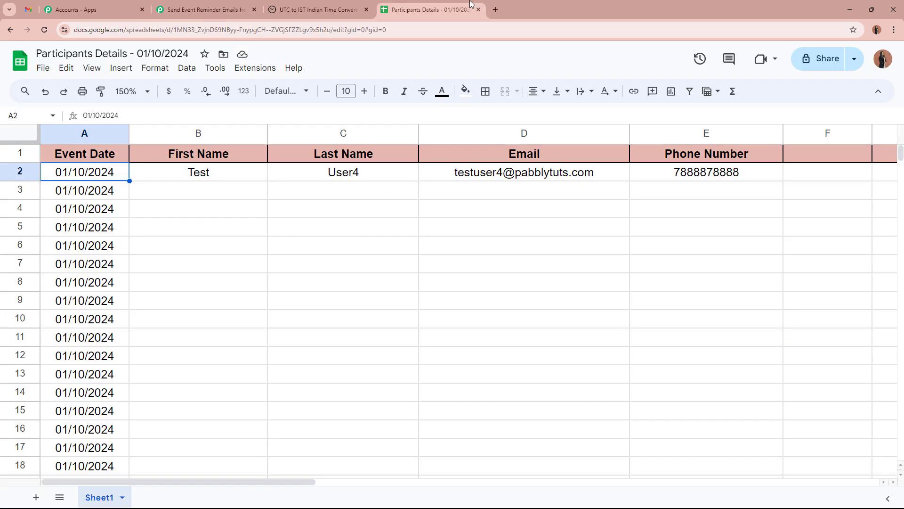
Step: Close the UTC to IST converter tab and set the Gmail action event to Send Email (V1)
left_click(426, 10)
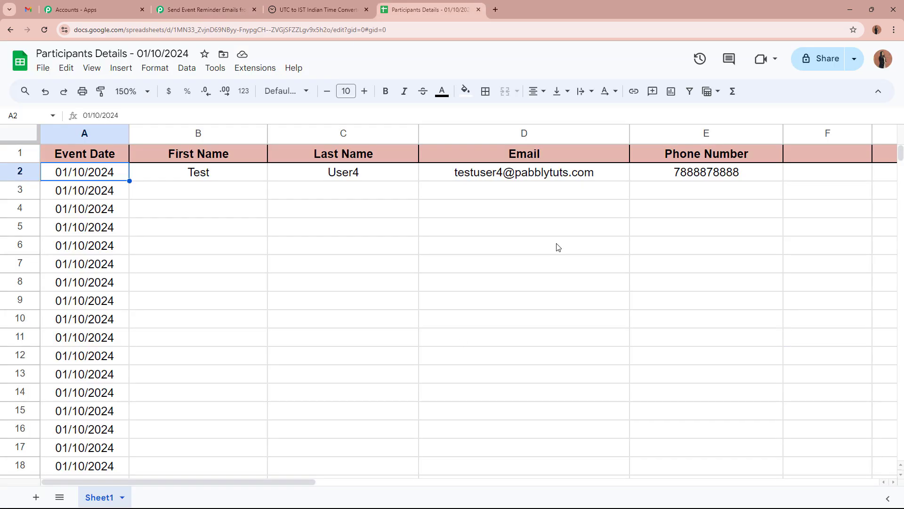
left_click(227, 13)
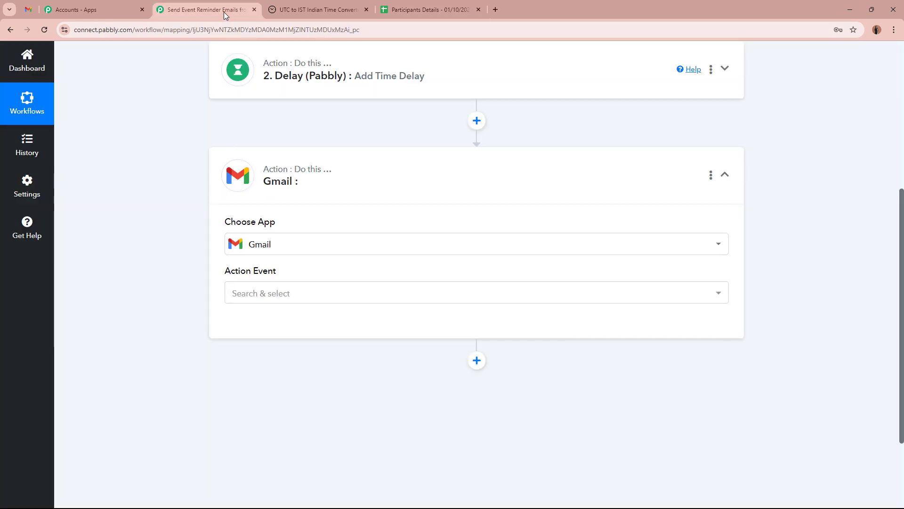
left_click(366, 9)
left_click(288, 294)
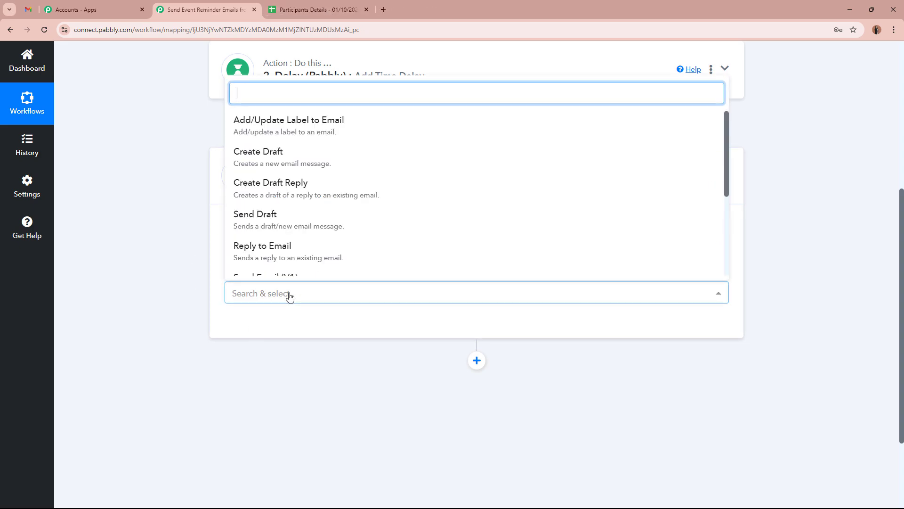
scroll(313, 248, "down", 3)
left_click(309, 144)
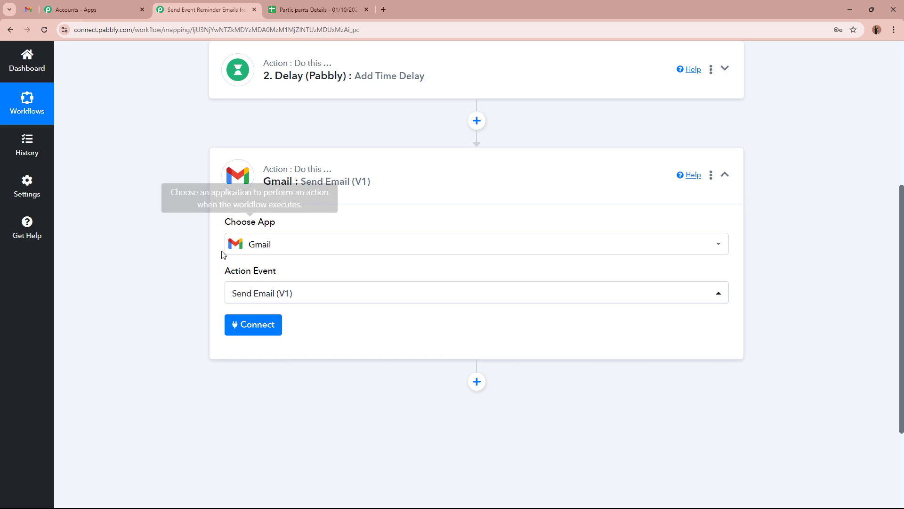
Step: Add a new Gmail connection and allow Pabbly Connect to send email from the account
left_click(270, 330)
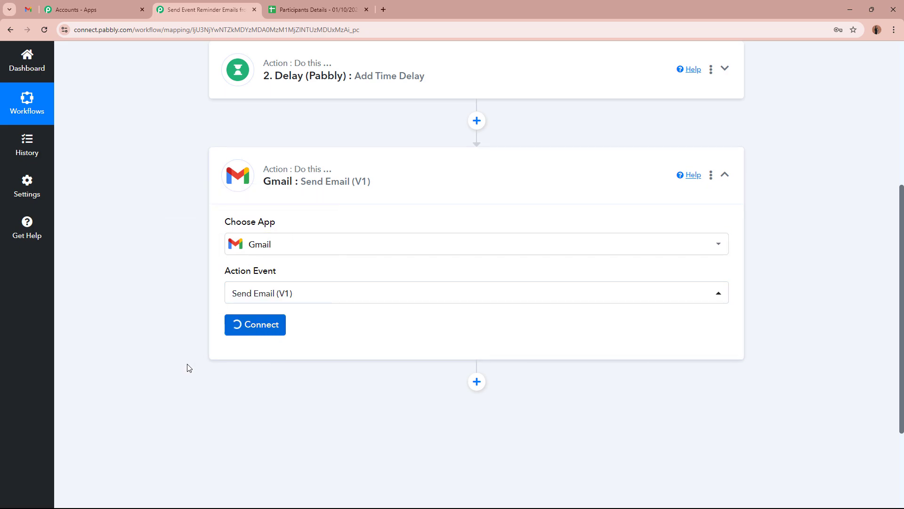
left_click(419, 158)
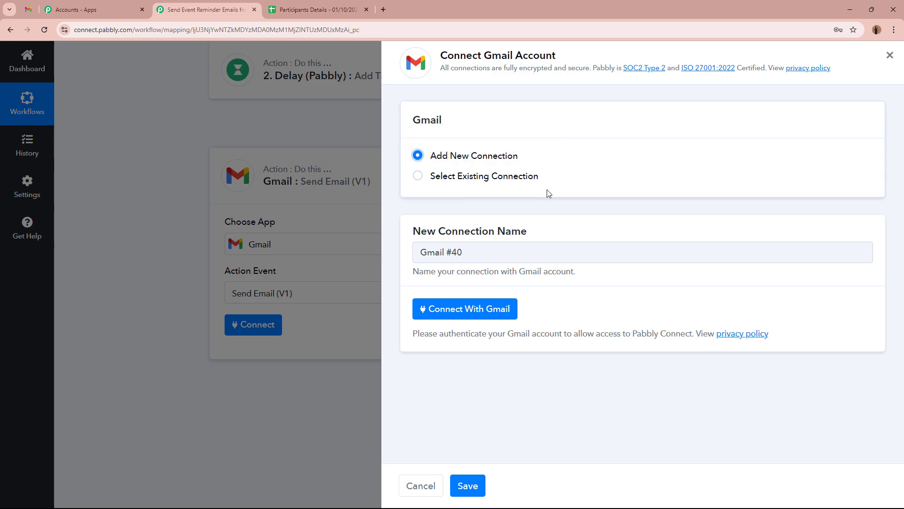
left_click(485, 308)
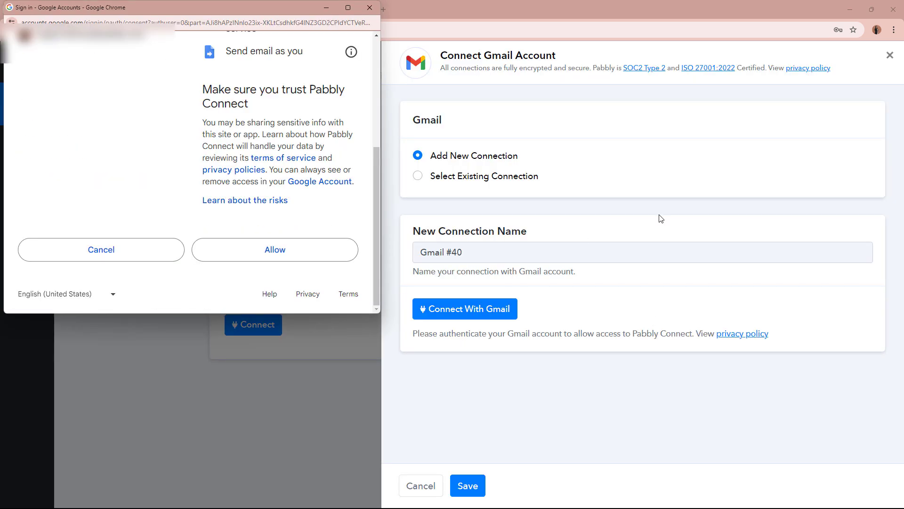
left_click(313, 256)
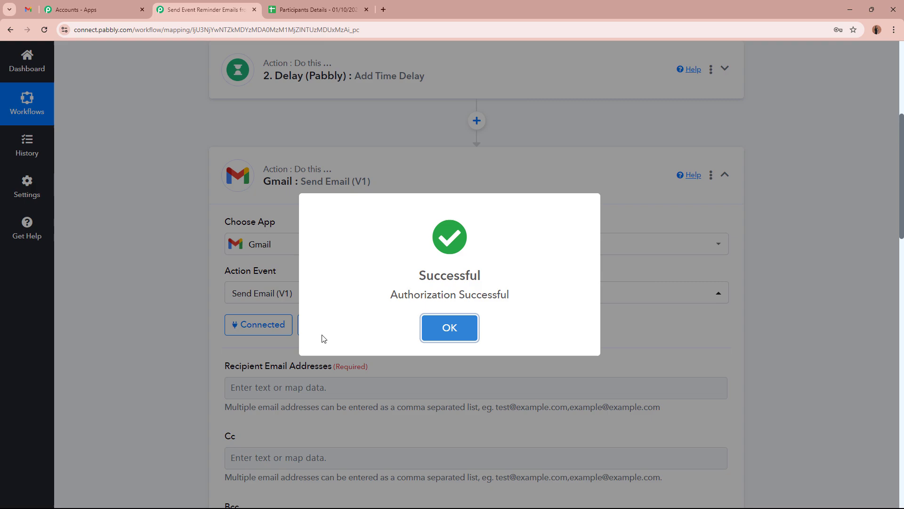
left_click(443, 332)
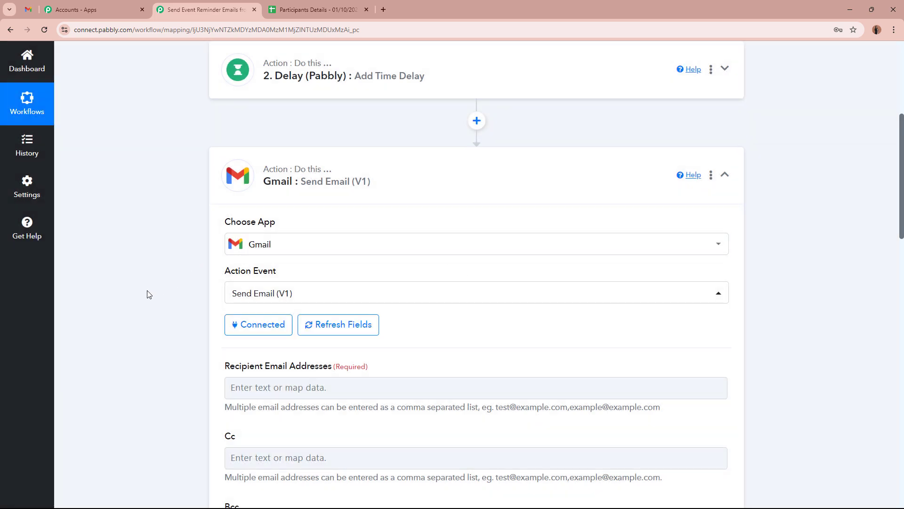
Step: Review the required recipient addresses field, then switch to the participants spreadsheet
scroll(146, 291, "down", 4)
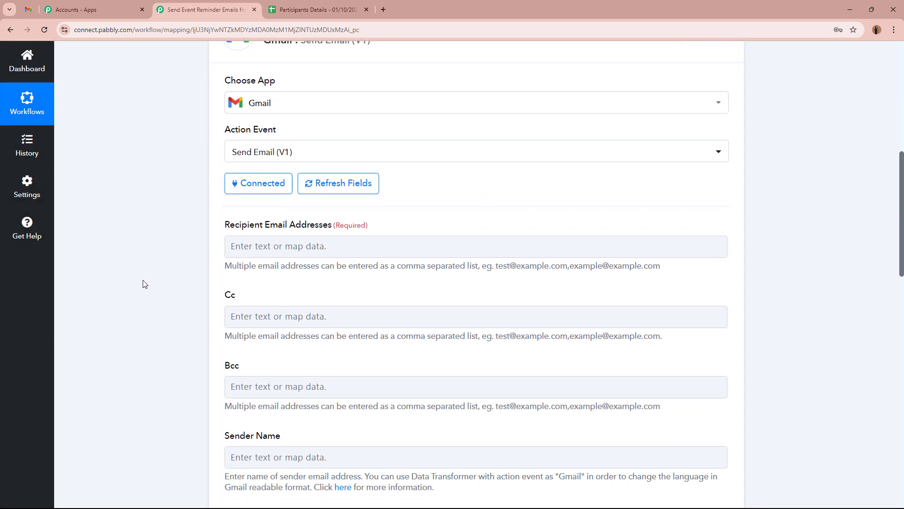
left_click_drag(218, 178, 413, 182)
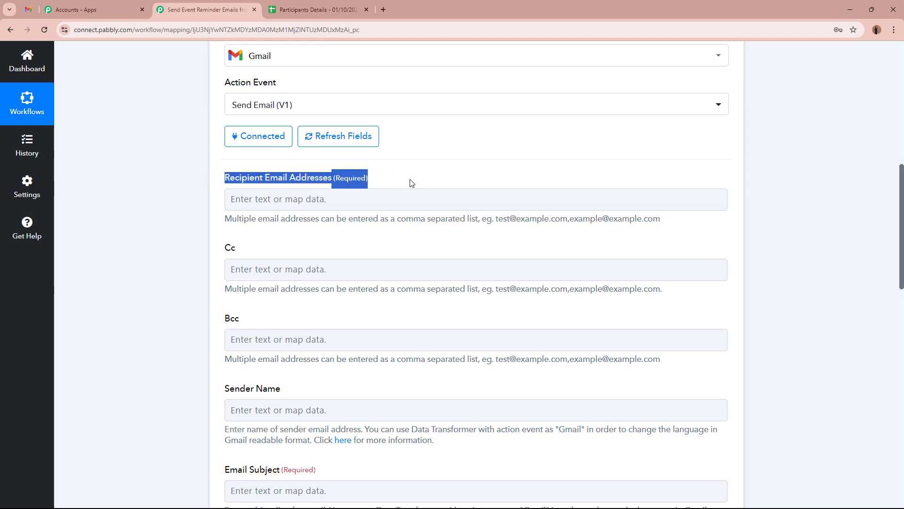
left_click(150, 228)
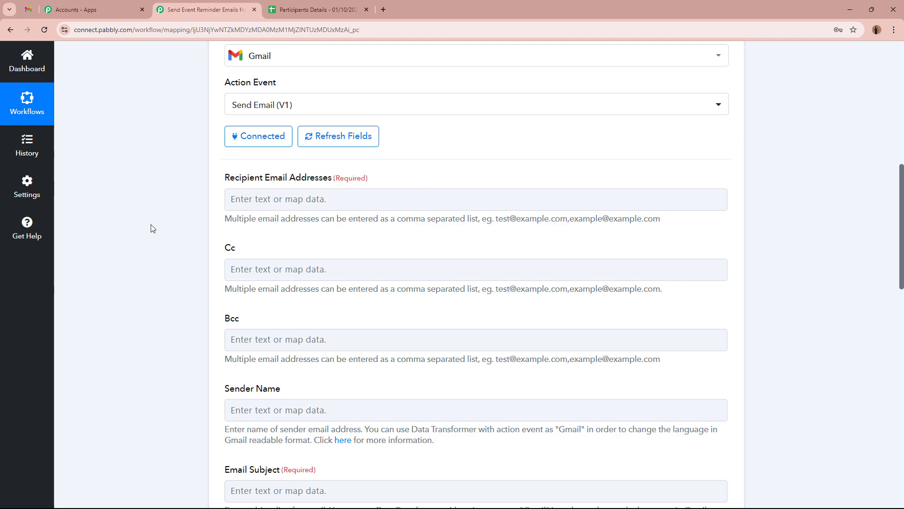
left_click(329, 4)
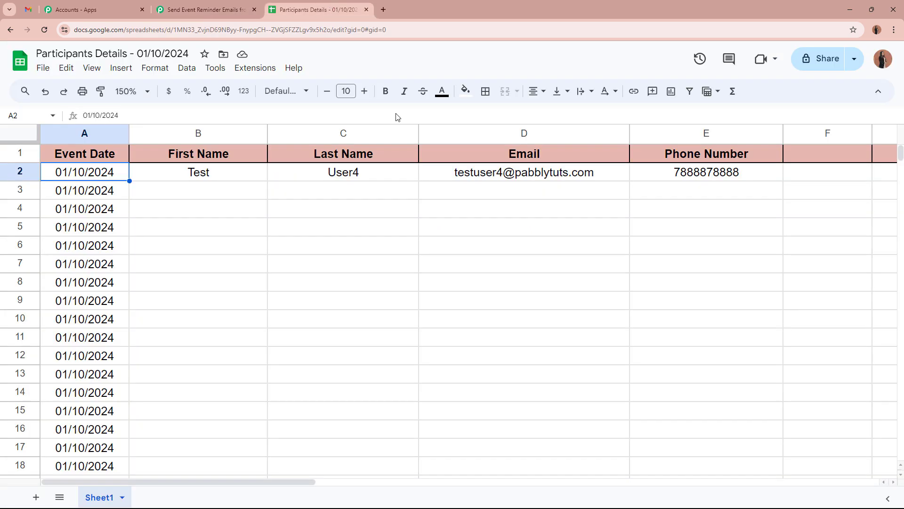
Step: Look over the Email column D and cell D2, then return to the Gmail step form
left_click(493, 139)
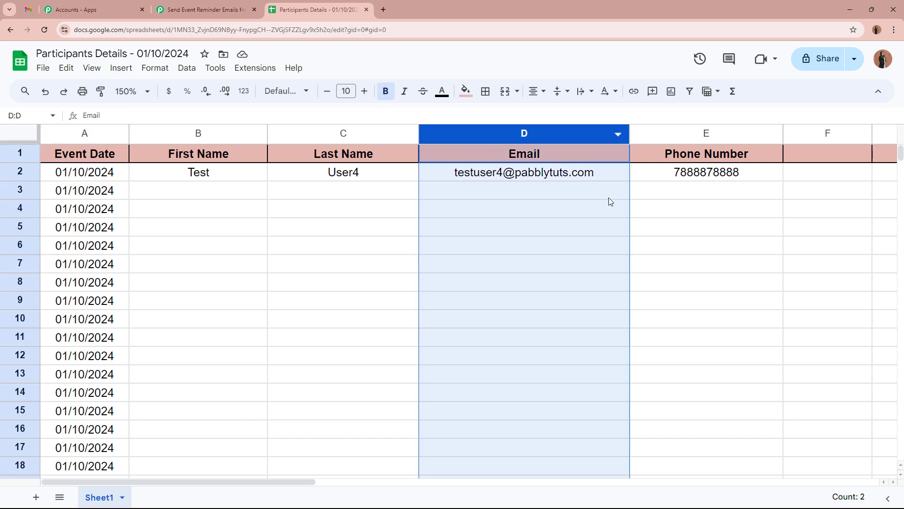
left_click(520, 177)
left_click(183, 8)
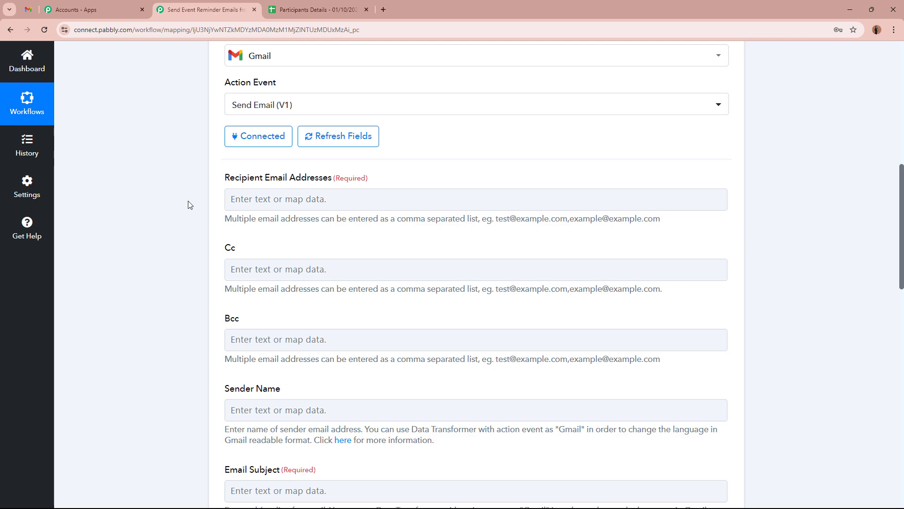
Step: Map the Google Sheets trigger's Email value as the recipient address
scroll(188, 205, "up", 8)
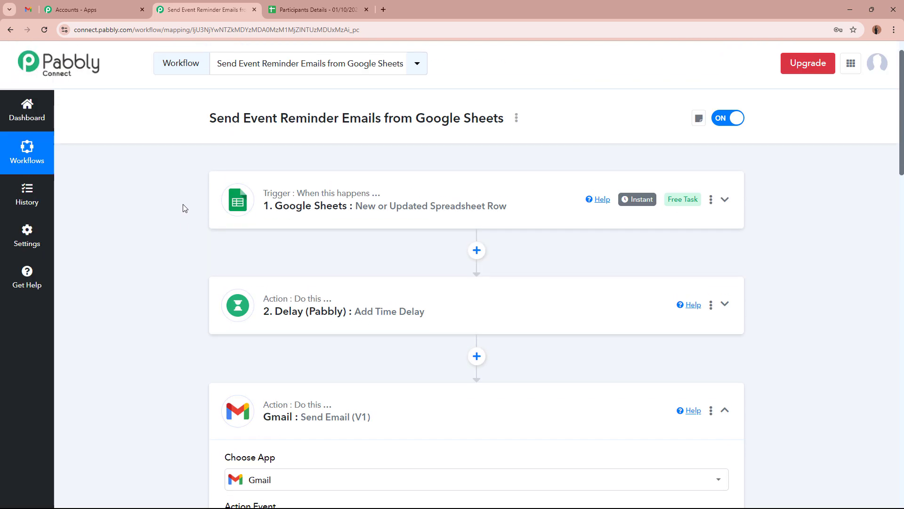
scroll(182, 226, "down", 8)
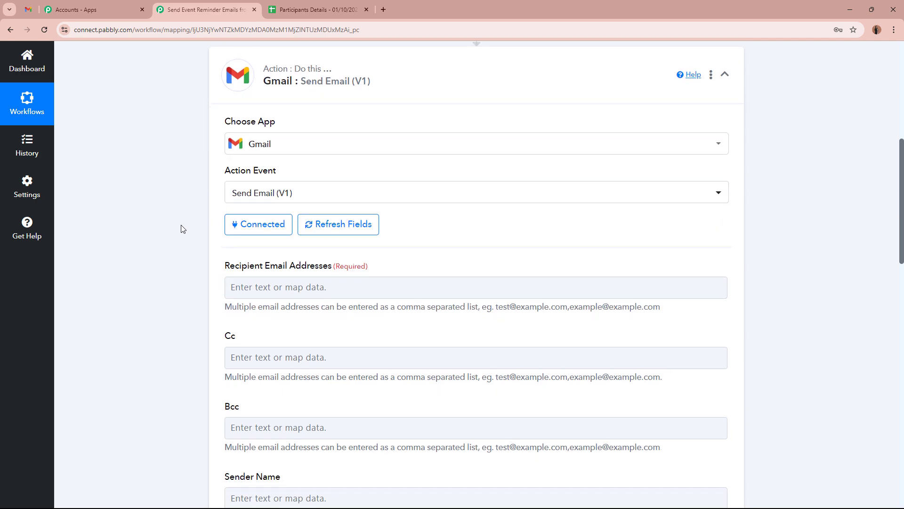
left_click(318, 245)
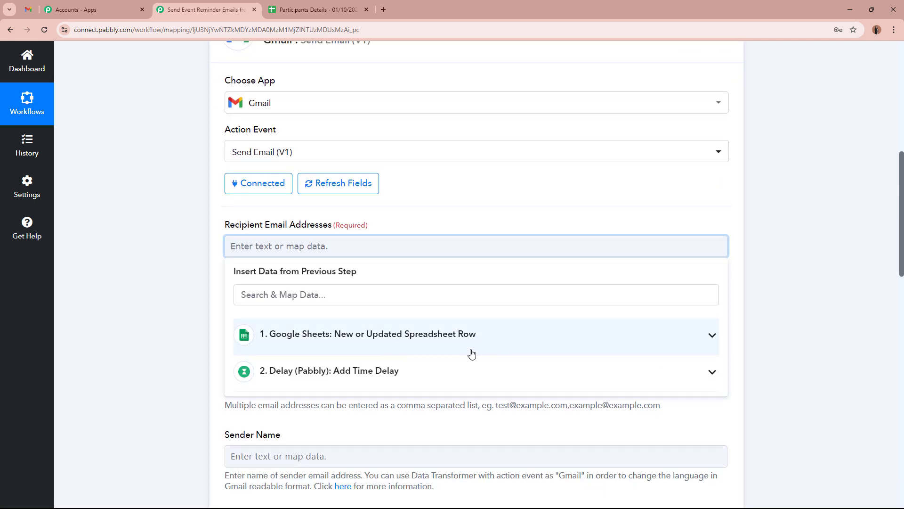
left_click(376, 344)
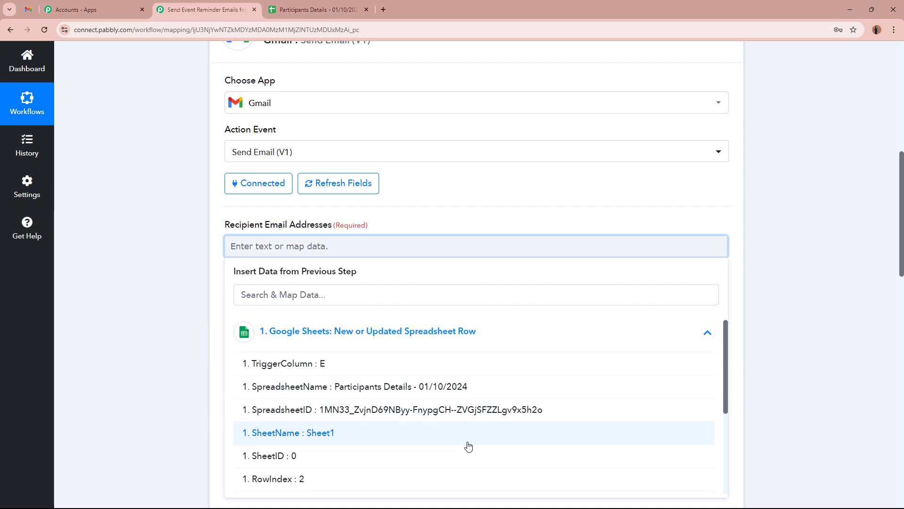
scroll(468, 445, "down", 1)
scroll(468, 445, "down", 2)
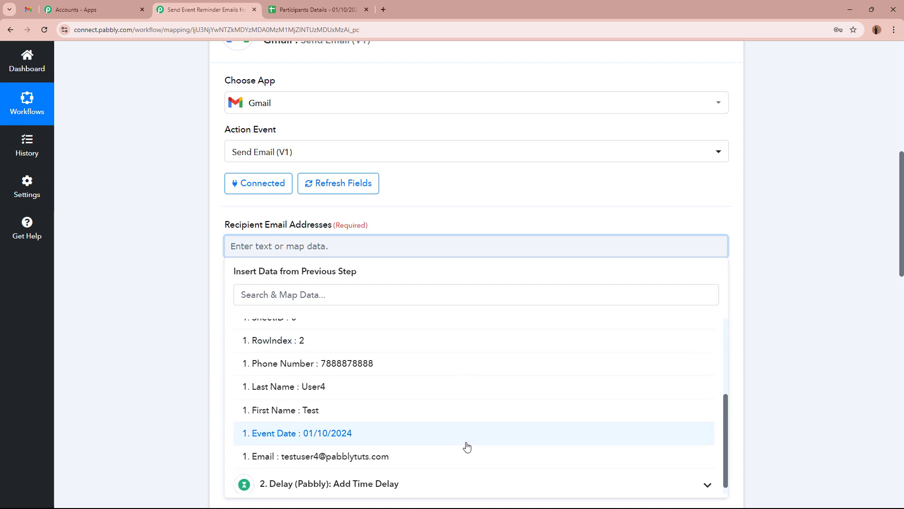
scroll(467, 446, "up", 3)
scroll(464, 443, "down", 4)
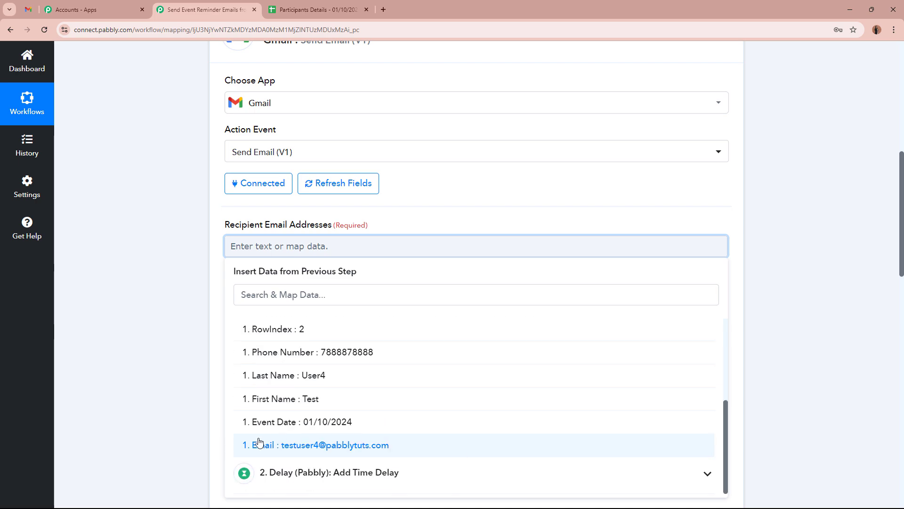
left_click(389, 443)
left_click(178, 305)
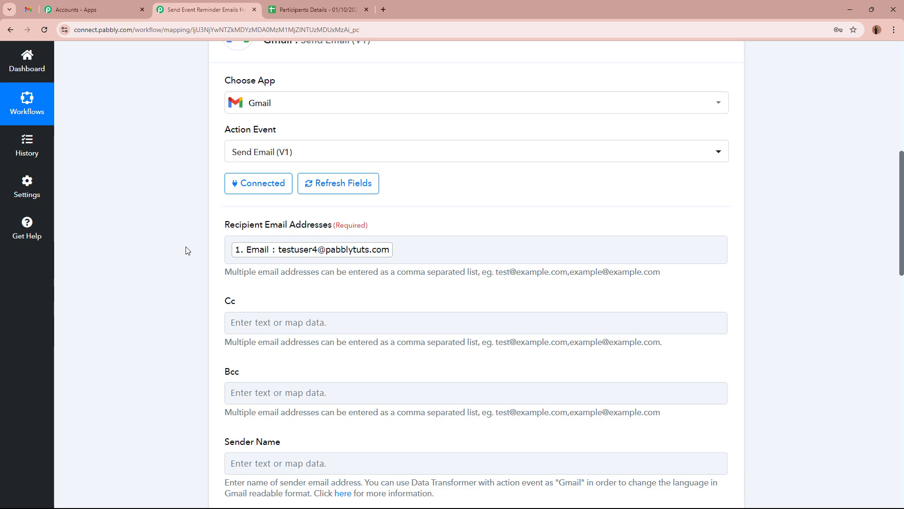
Step: Set the Sender Name to 'Team Fantastic Event'
scroll(187, 250, "up", 8)
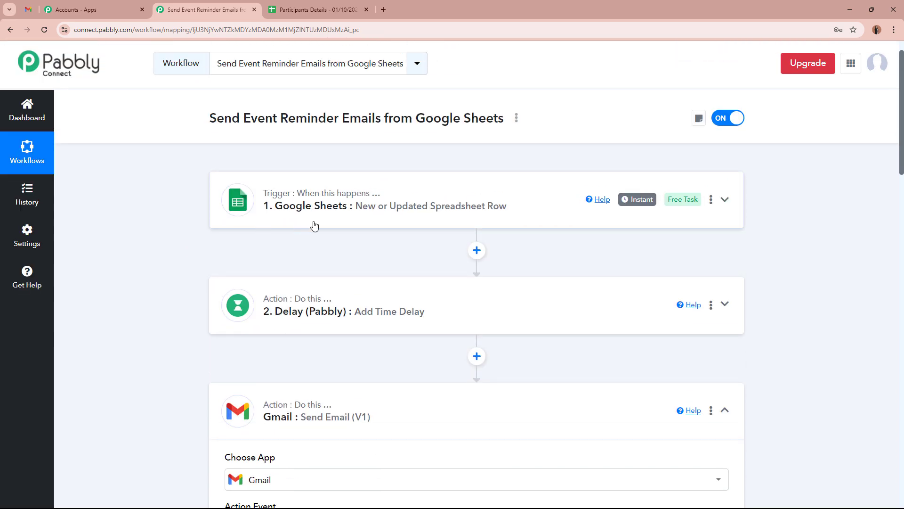
scroll(217, 283, "down", 7)
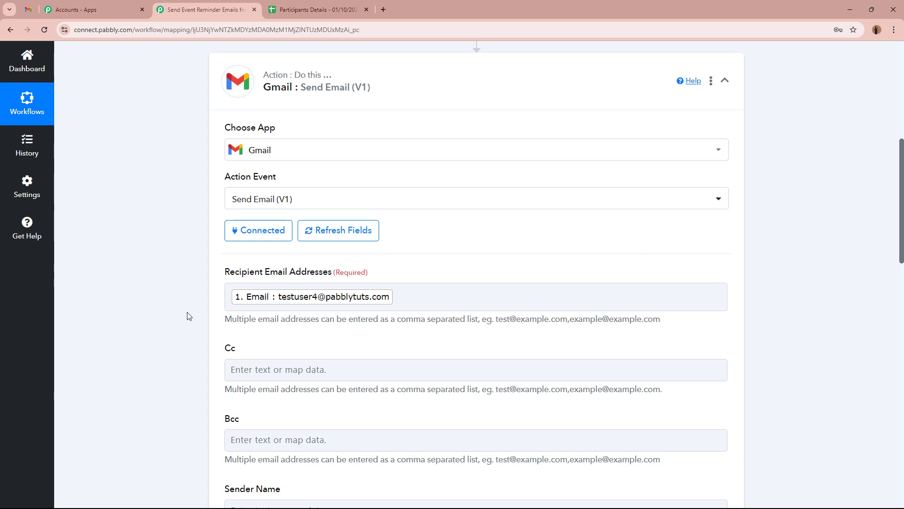
scroll(187, 316, "down", 2)
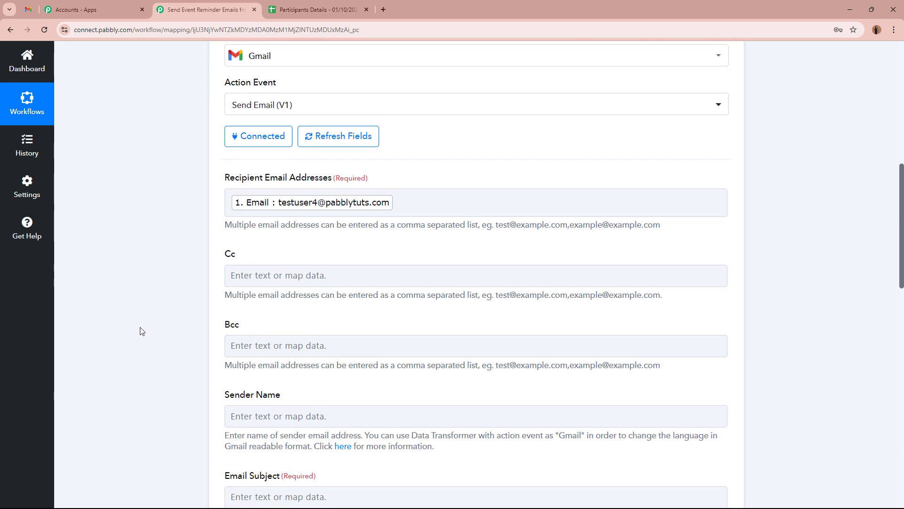
scroll(140, 331, "down", 3)
left_click(362, 274)
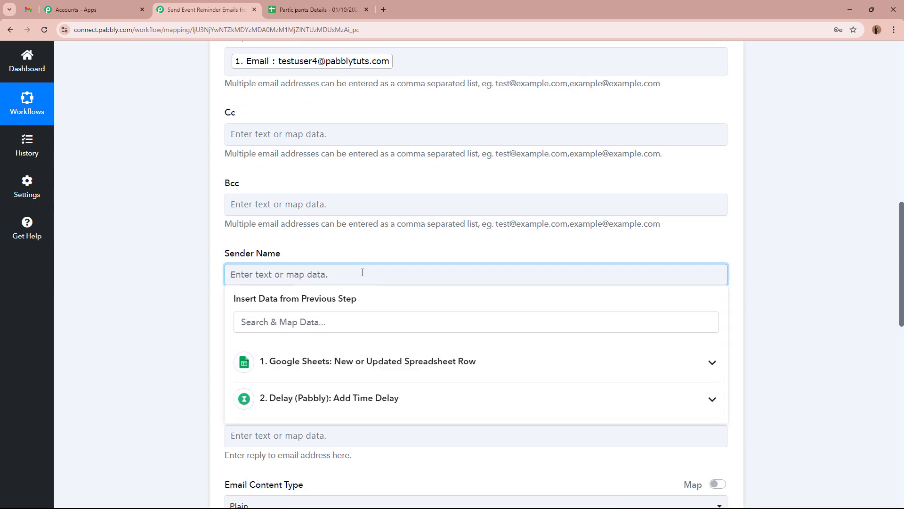
type("Team")
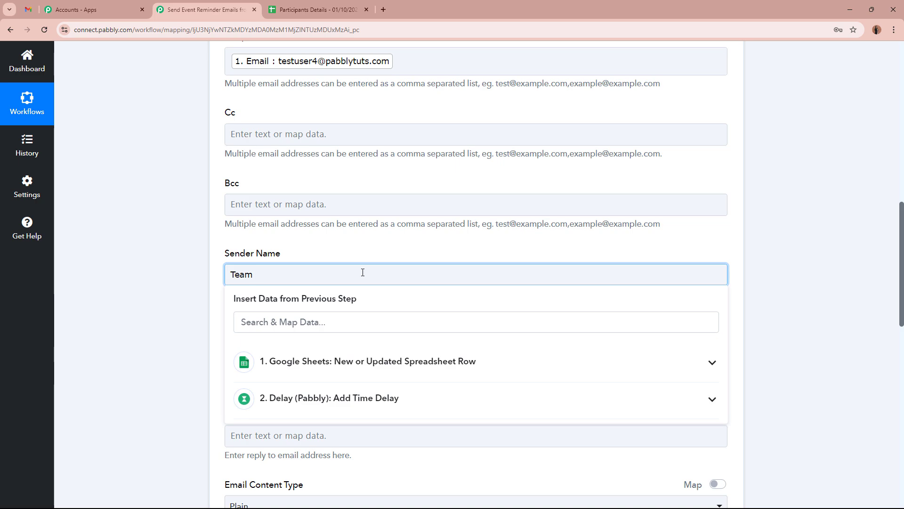
type("Fantastic Event")
left_click(210, 258)
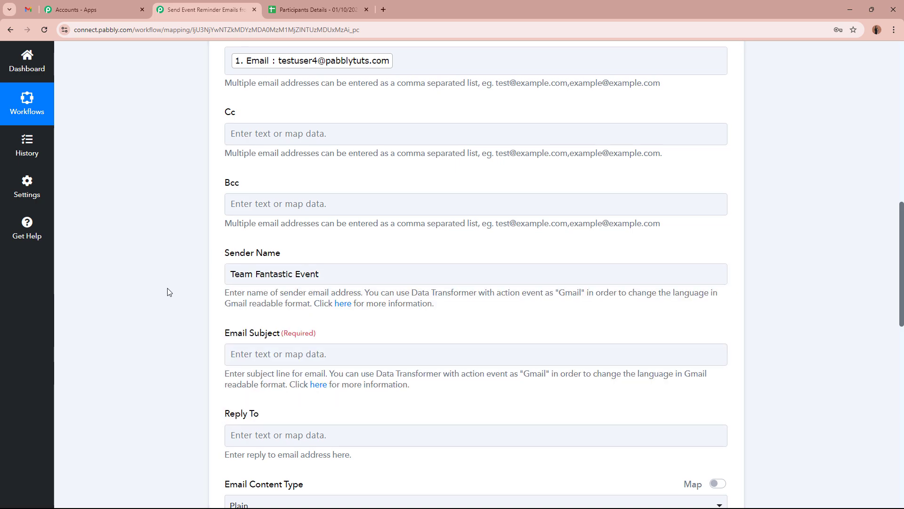
Step: Paste the subject 'Reminder: Upcoming Event on 01/10/2024' into Email Subject
scroll(169, 290, "down", 4)
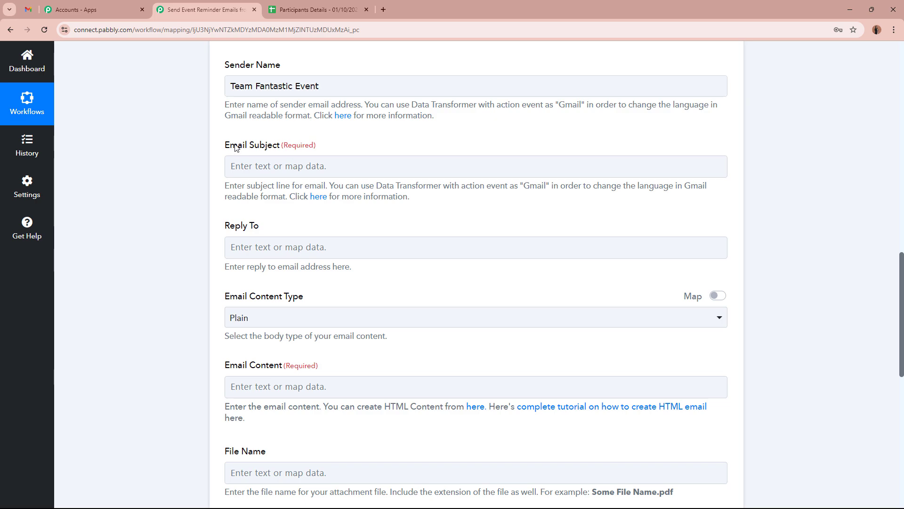
left_click_drag(229, 145, 377, 142)
left_click(184, 169)
left_click(322, 170)
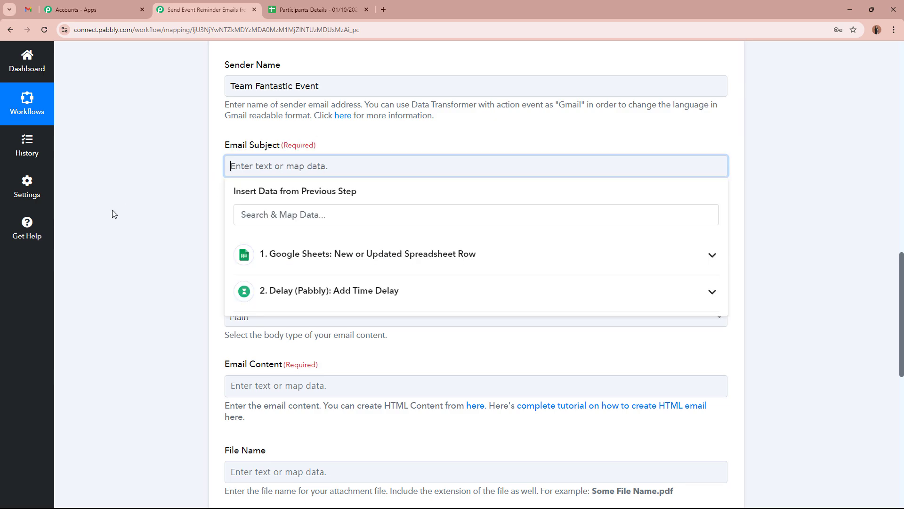
type("Reminder: Upcoming Event on 01/10/2024")
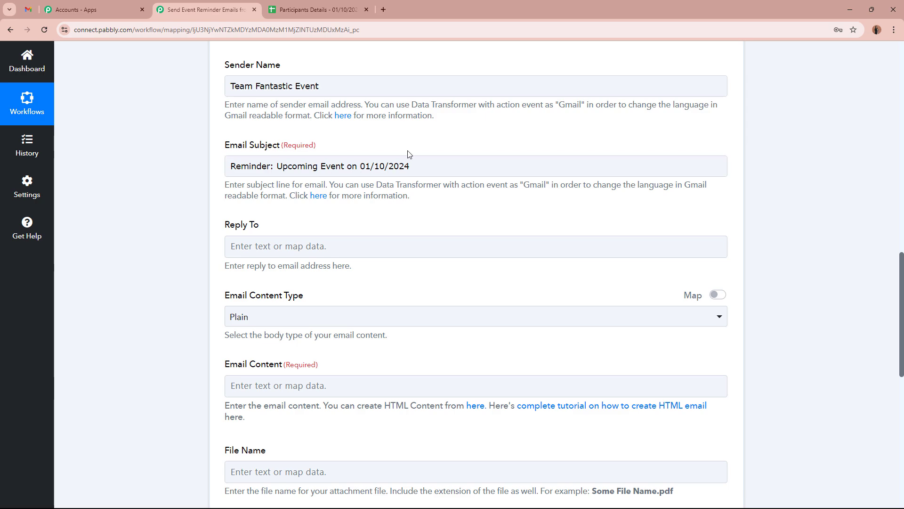
Step: Set the Email Content Type to Plain
scroll(184, 200, "down", 2)
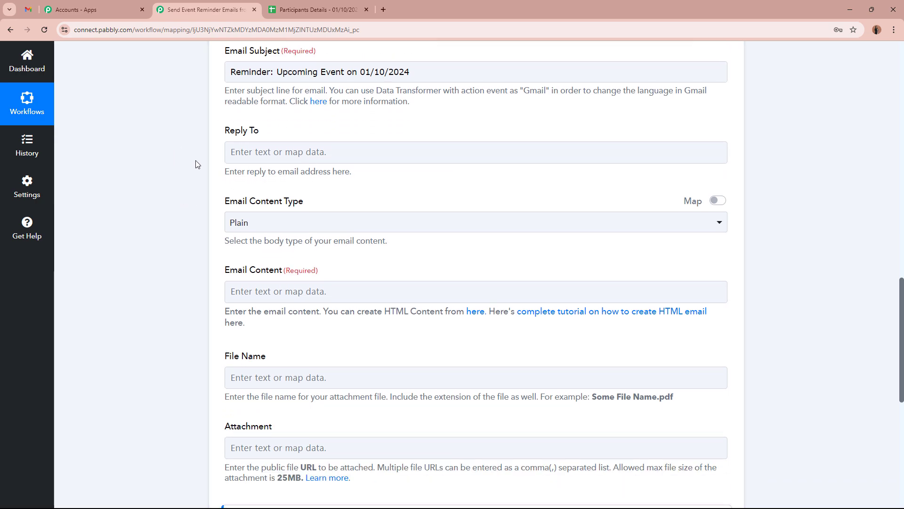
left_click(253, 225)
left_click(246, 276)
scroll(166, 286, "down", 1)
left_click_drag(224, 223, 332, 228)
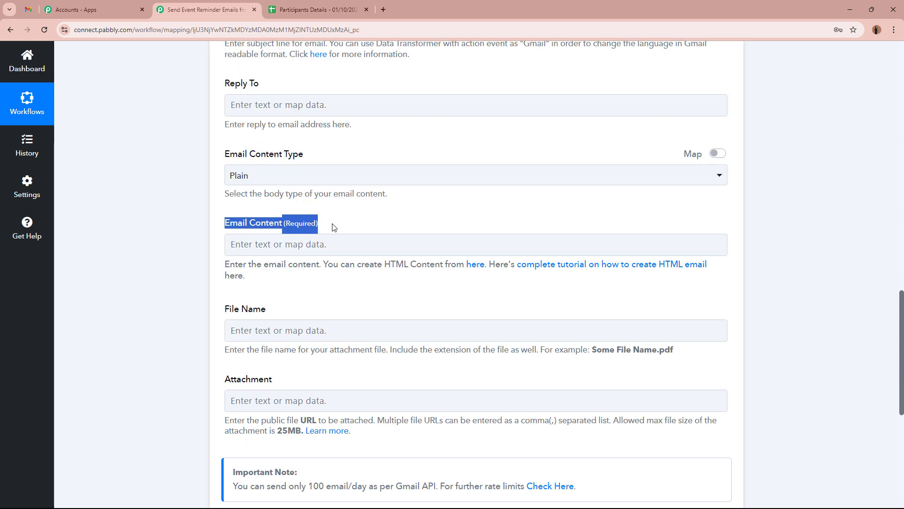
left_click(153, 259)
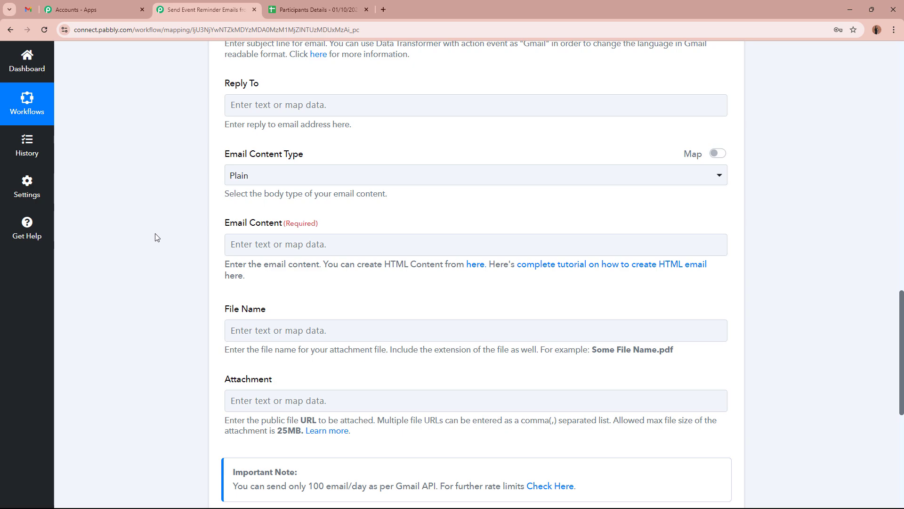
Step: Paste the prepared event reminder text into Email Content
left_click(304, 238)
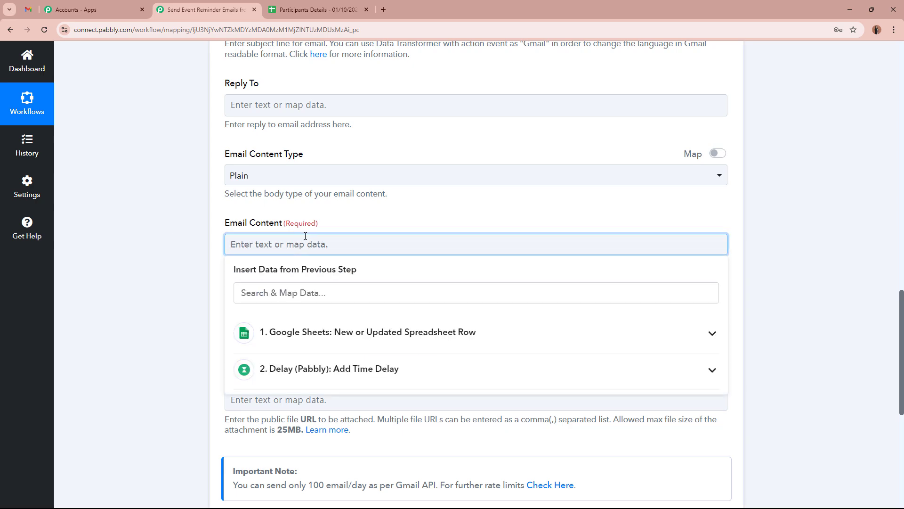
key("ctrl+v")
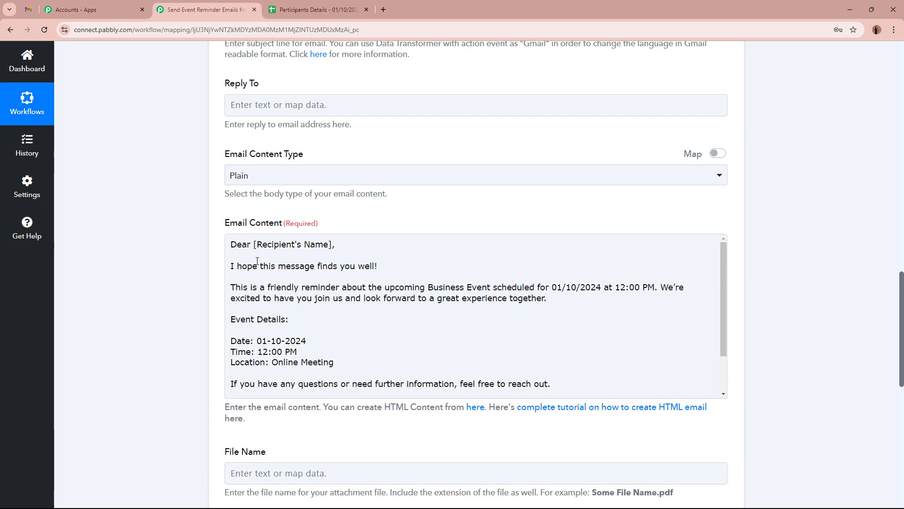
left_click(238, 244)
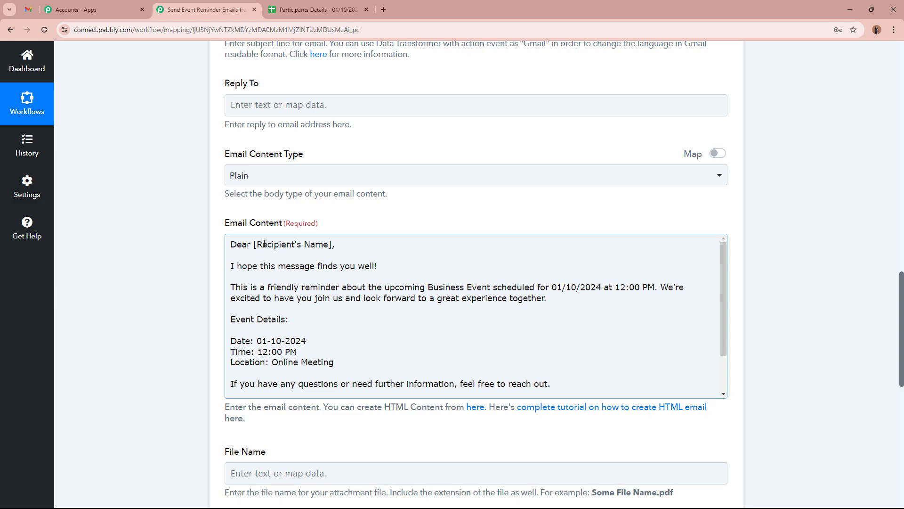
Step: Replace the [Recipient's Name] placeholder with the sheet's mapped First Name and Last Name
left_click_drag(255, 245, 332, 245)
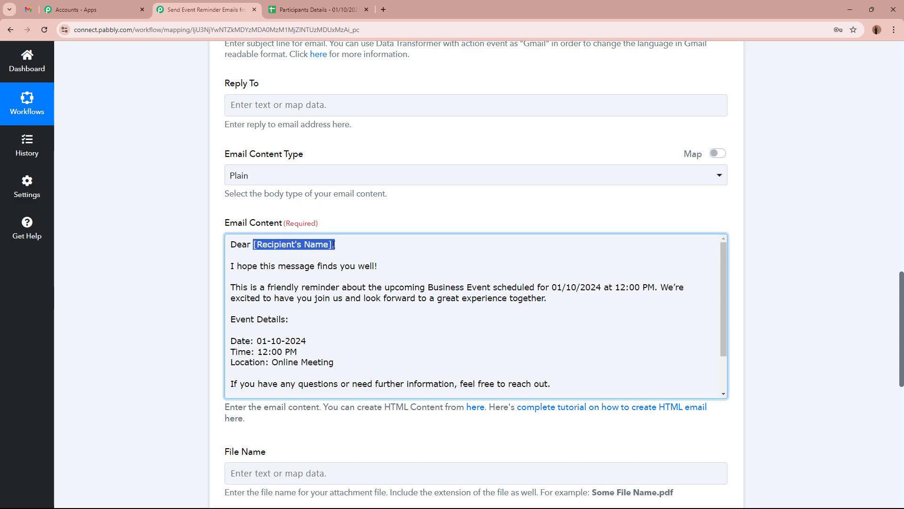
scroll(216, 309, "down", 3)
left_click(358, 333)
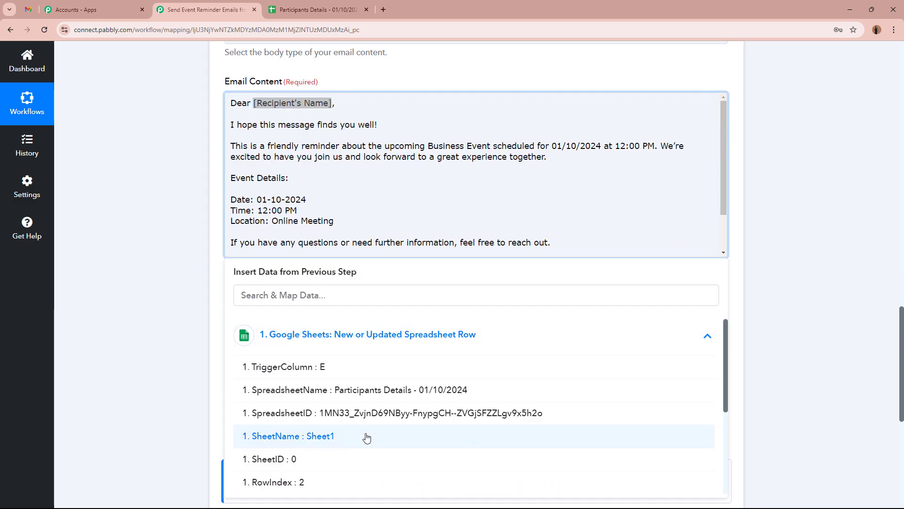
scroll(365, 436, "down", 3)
left_click(339, 409)
left_click(287, 377)
left_click(166, 289)
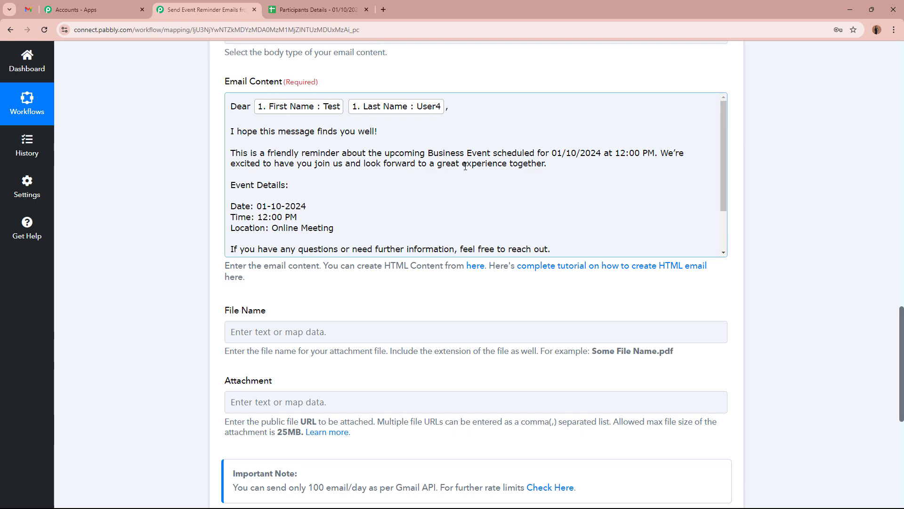
scroll(393, 187, "down", 3)
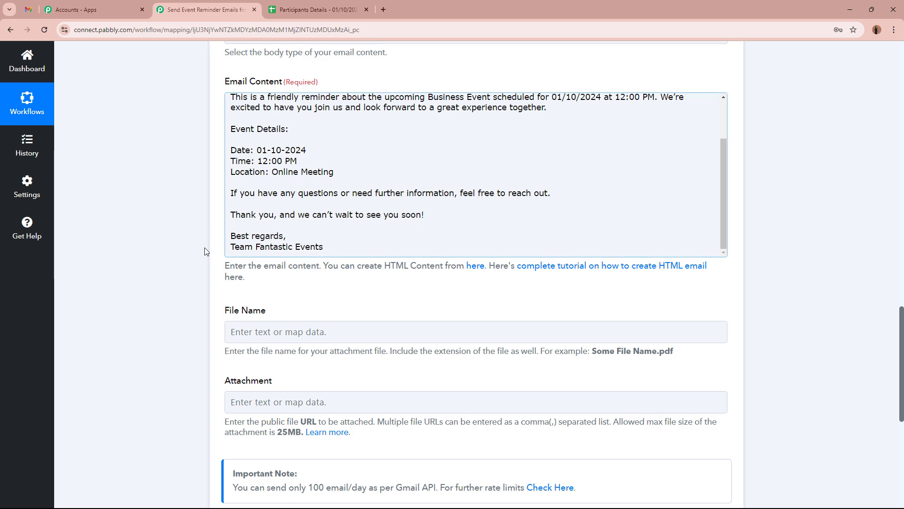
scroll(362, 225, "up", 3)
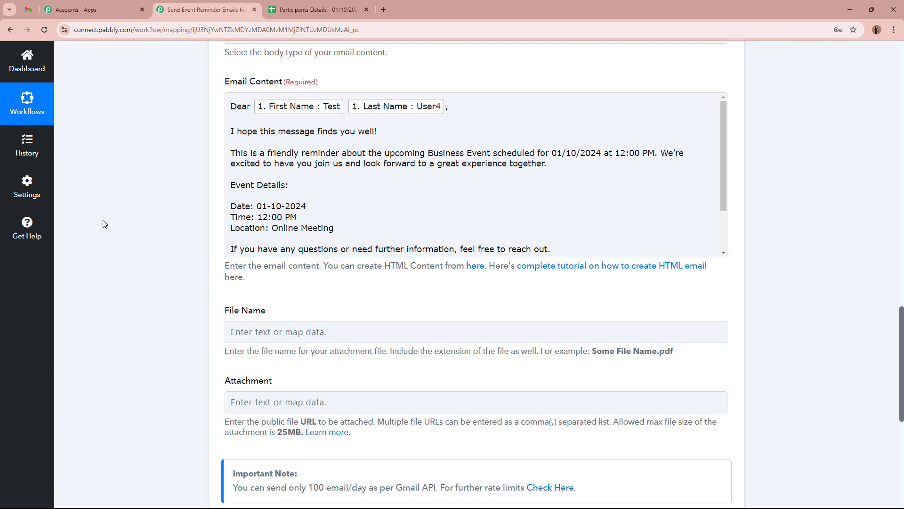
scroll(113, 249, "down", 4)
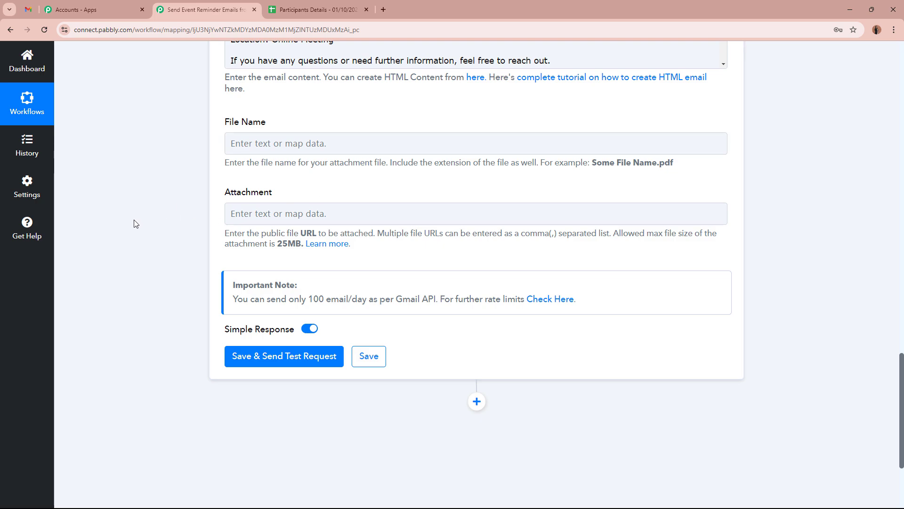
Step: Save and send the Gmail test request, confirming the response status is sent
scroll(127, 218, "down", 2)
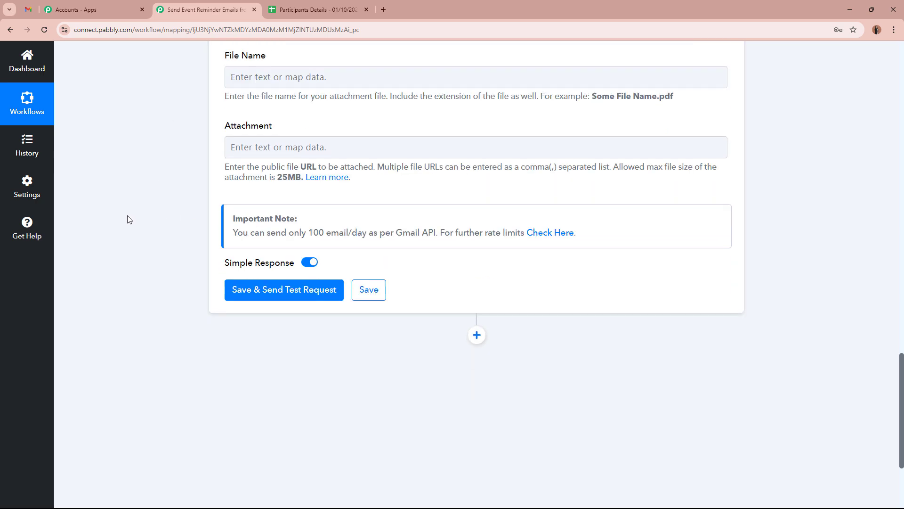
left_click(276, 268)
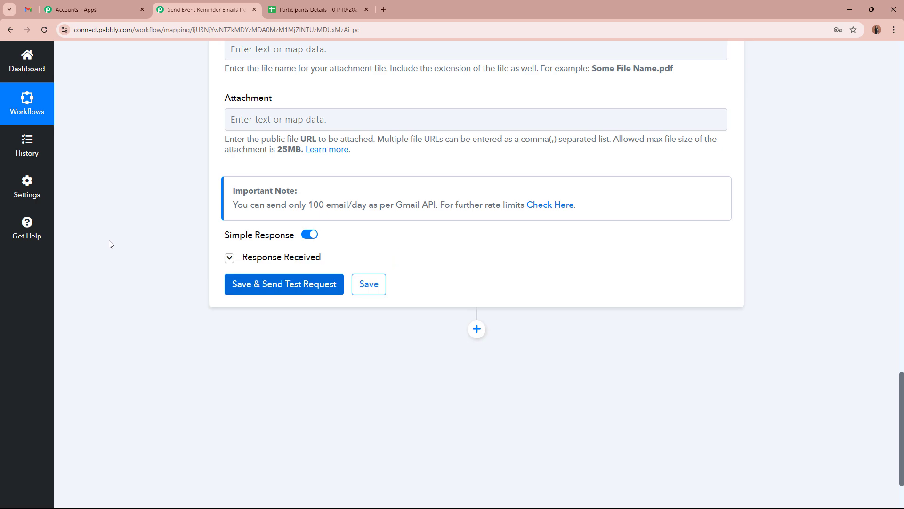
scroll(111, 244, "down", 2)
left_click_drag(326, 274, 247, 273)
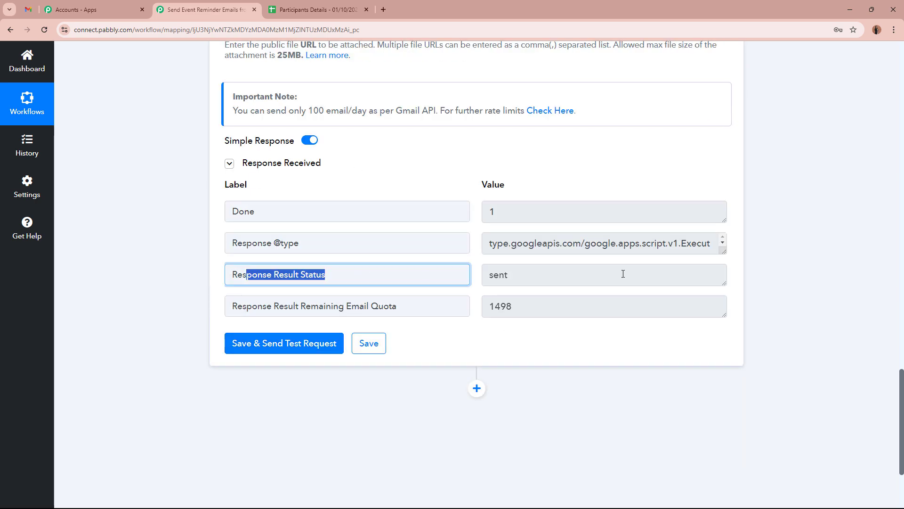
left_click_drag(624, 273, 142, 270)
left_click(142, 271)
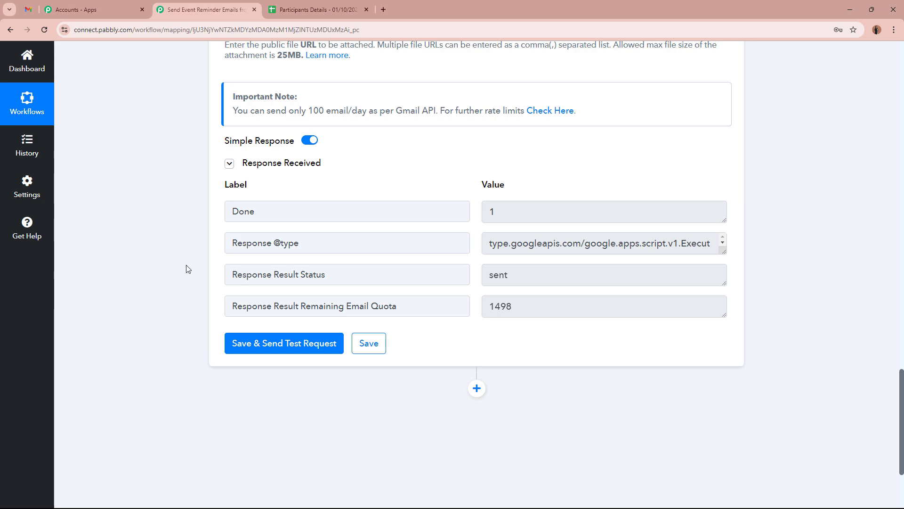
scroll(186, 268, "up", 3)
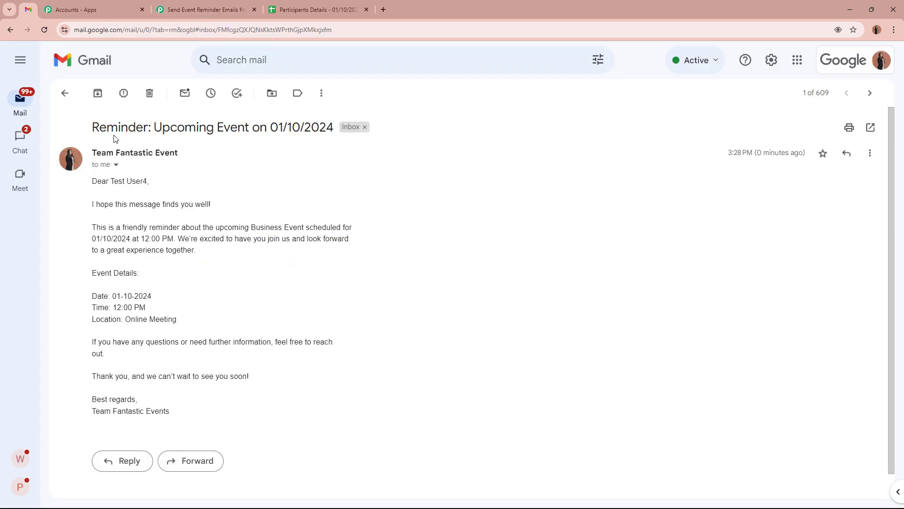
Step: Review the received reminder's subject, sender and personalized body in Gmail, then return to Pabbly
left_click_drag(106, 127, 317, 129)
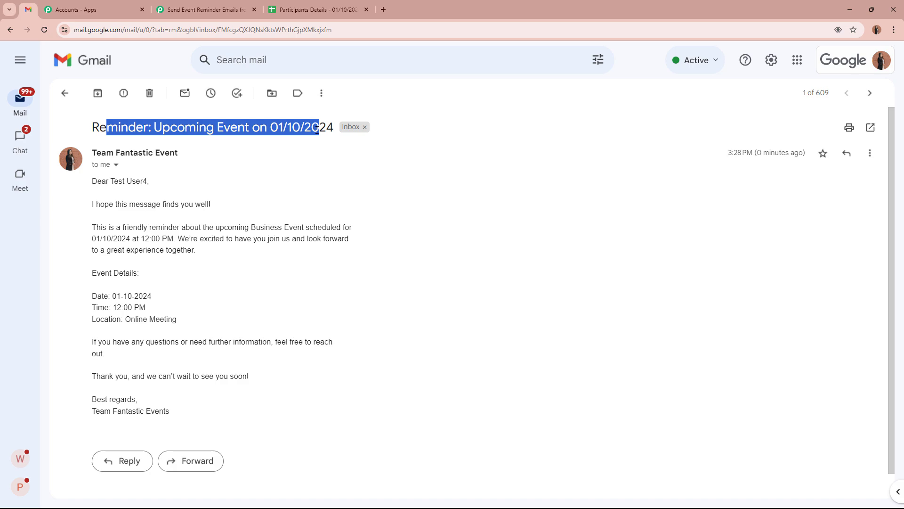
left_click(317, 130)
left_click_drag(96, 154, 170, 164)
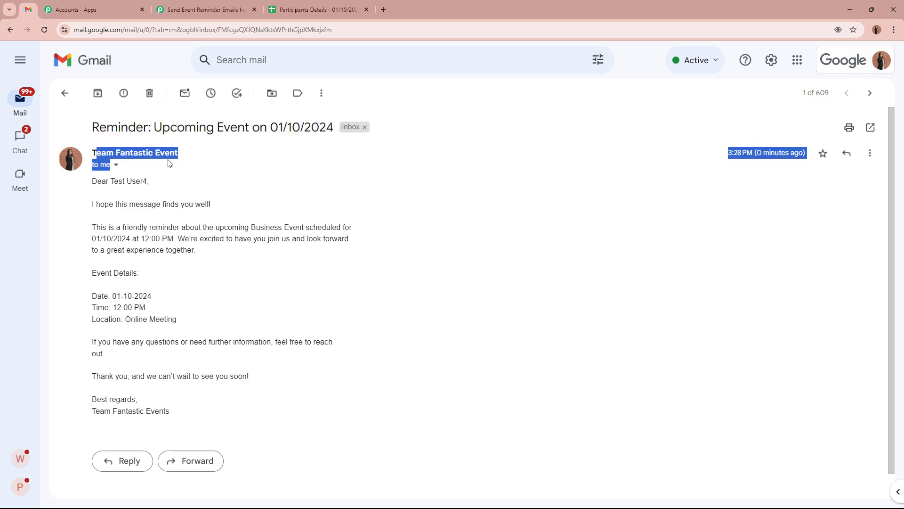
left_click(170, 163)
left_click_drag(92, 181, 177, 181)
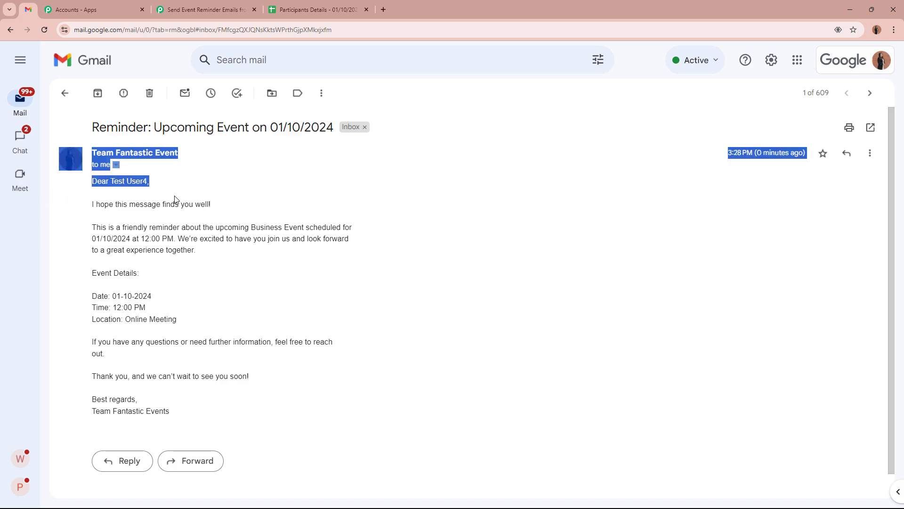
left_click(174, 199)
left_click_drag(105, 205, 271, 210)
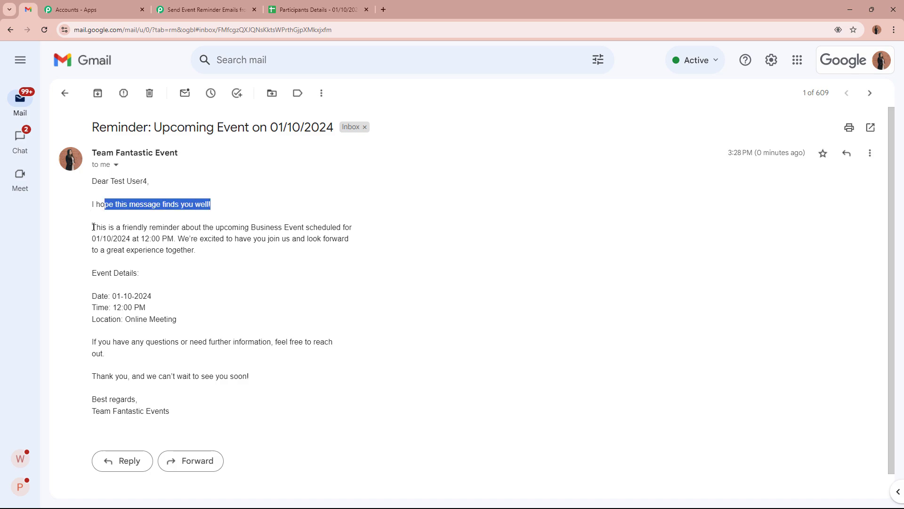
left_click_drag(94, 227, 219, 412)
left_click(230, 367)
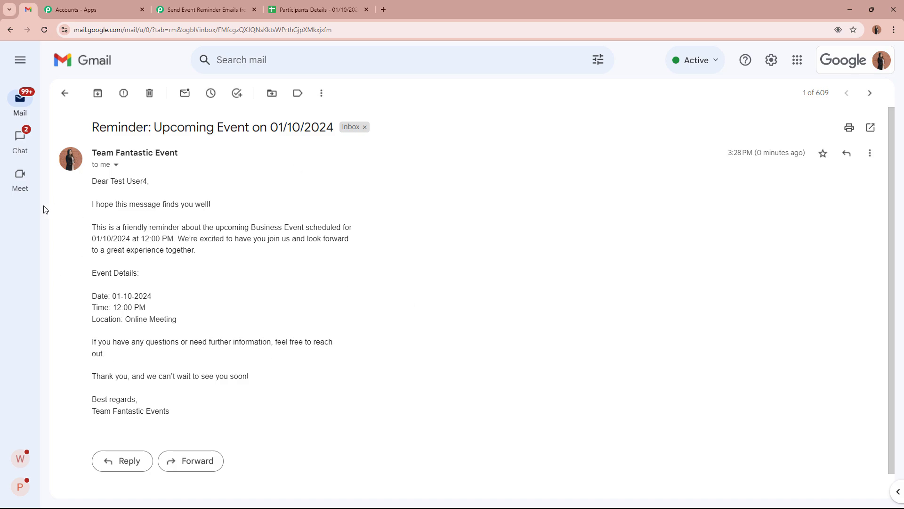
left_click(198, 9)
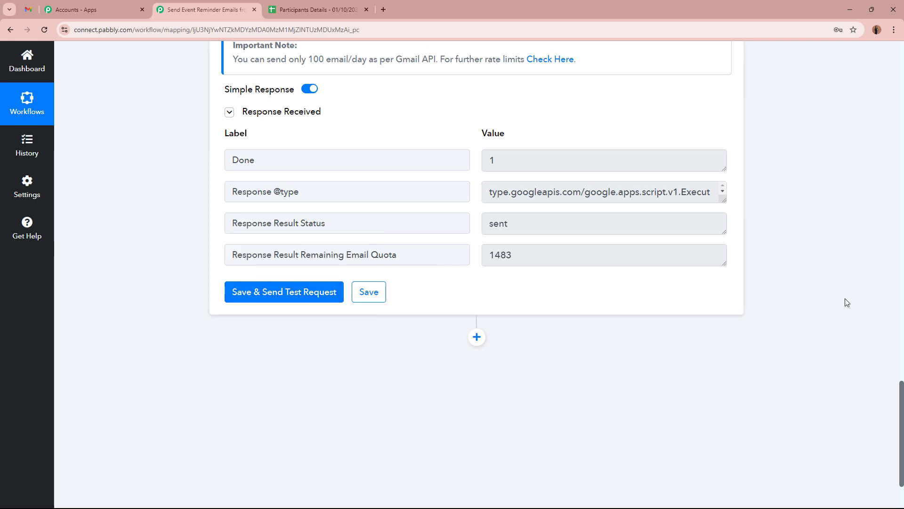
Step: Collapse the step-3 Gmail Send Email card so all three steps appear compact
scroll(846, 302, "up", 20)
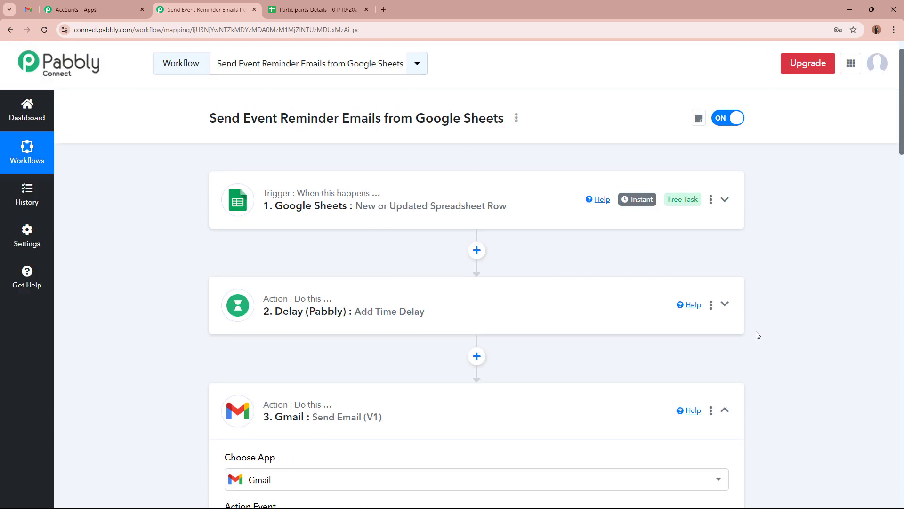
left_click(725, 410)
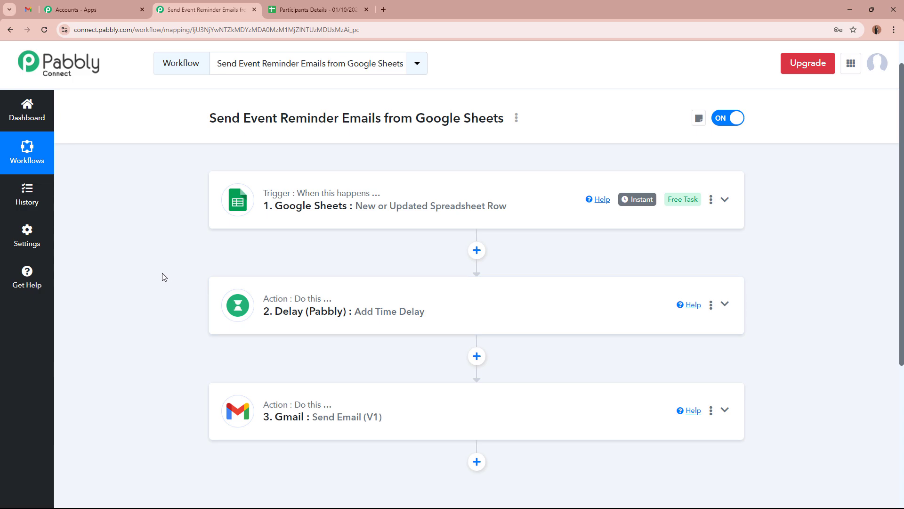
scroll(164, 276, "down", 3)
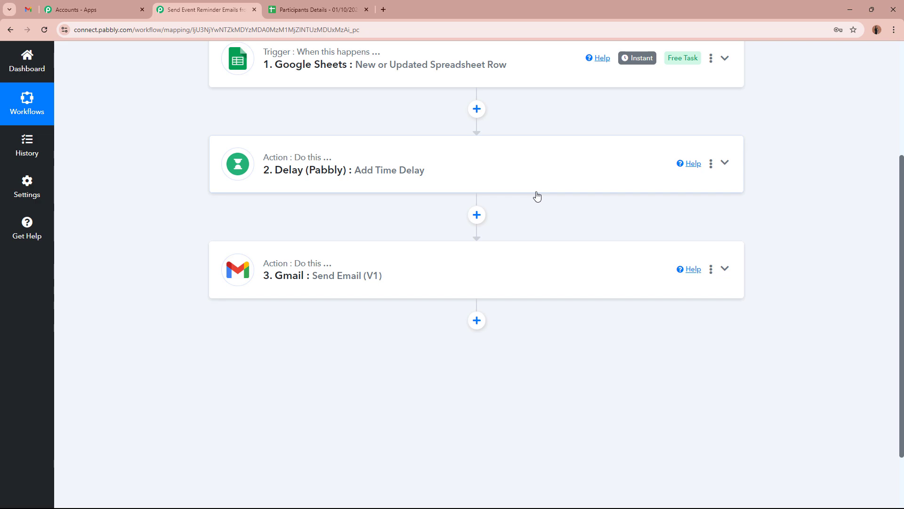
Step: Add a fourth step using the Delay app's Add Time Delay event
left_click(478, 321)
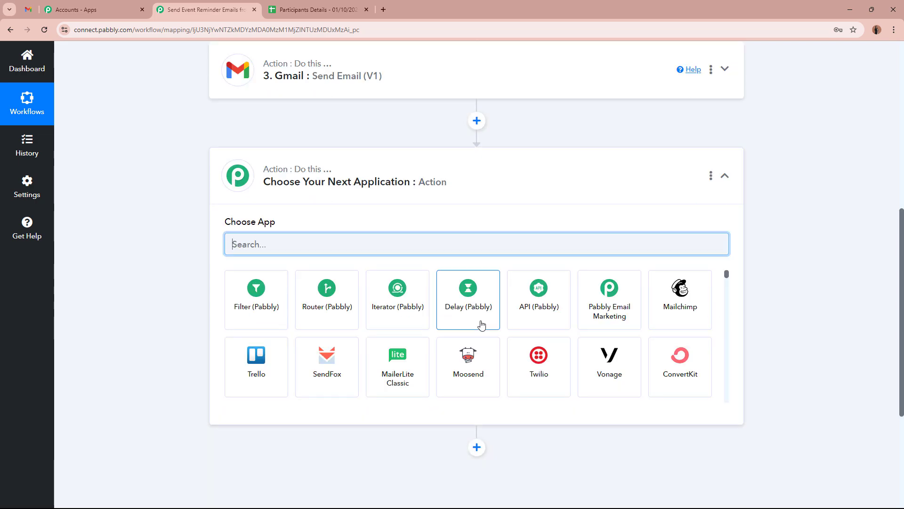
left_click(481, 324)
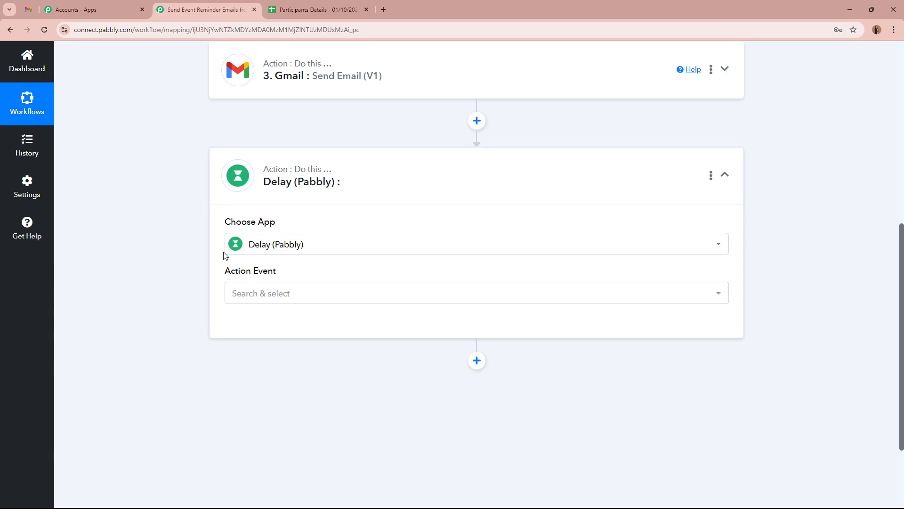
left_click(320, 293)
left_click(307, 354)
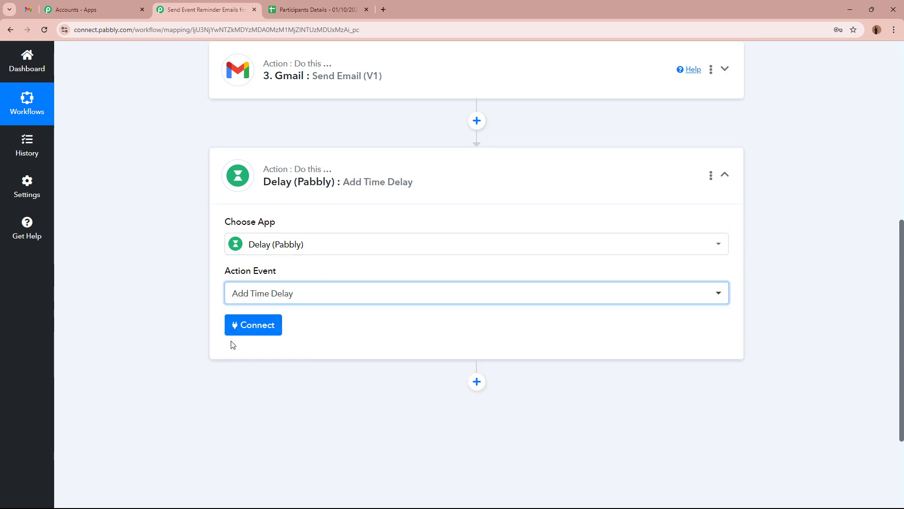
left_click(253, 322)
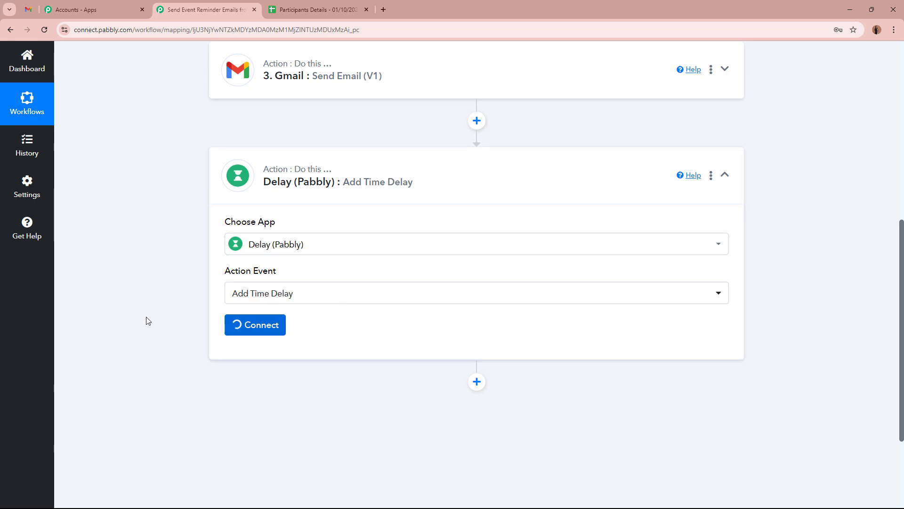
Step: Change the delay type to Delay Until
scroll(146, 321, "down", 3)
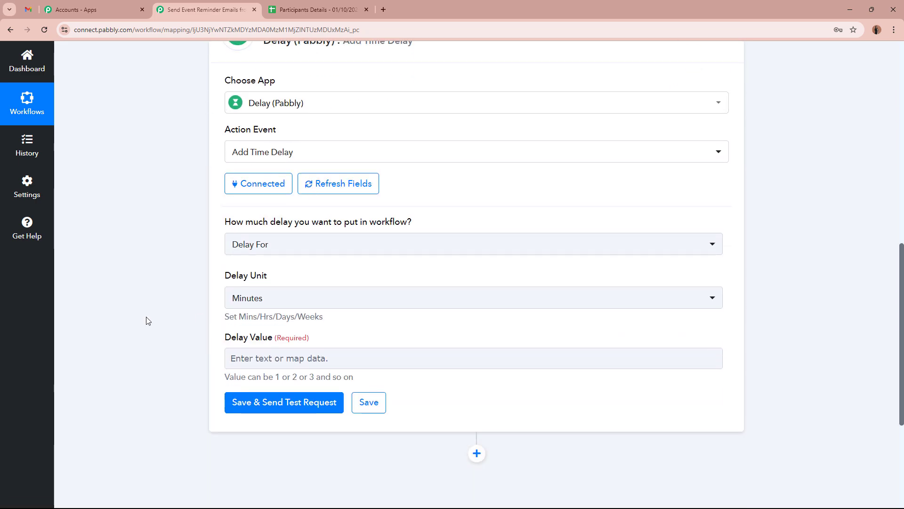
left_click_drag(226, 225, 163, 244)
left_click(301, 242)
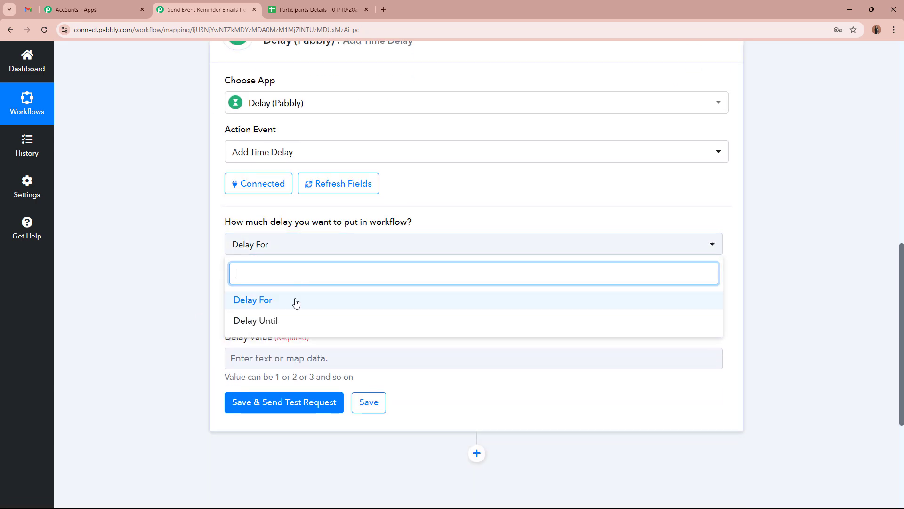
left_click(293, 319)
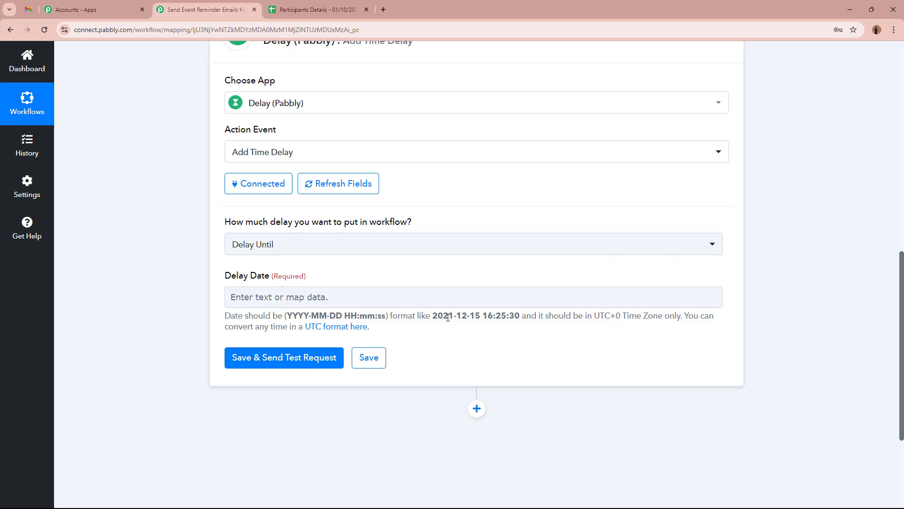
Step: Fill the Delay Date from the example date, changing the date part to 2024-10-01
left_click_drag(434, 316, 520, 316)
key("ctrl+c")
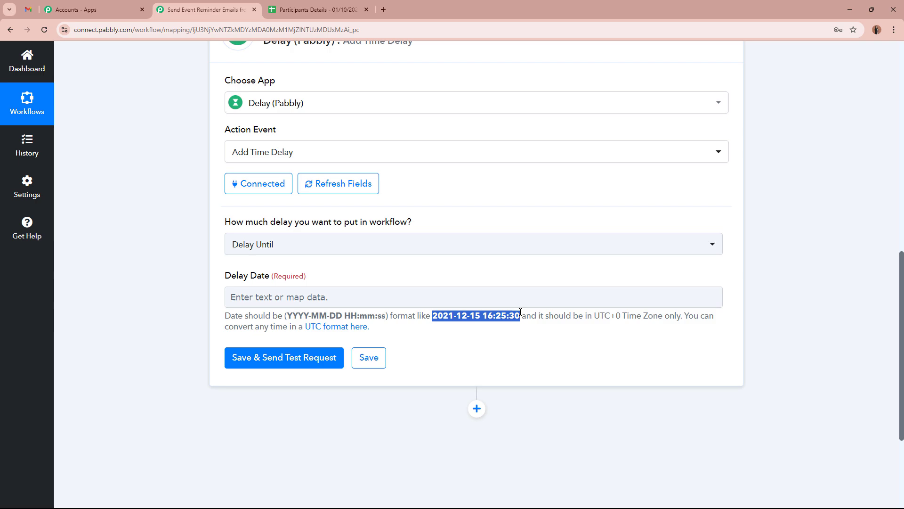
left_click(336, 296)
key("ctrl+v")
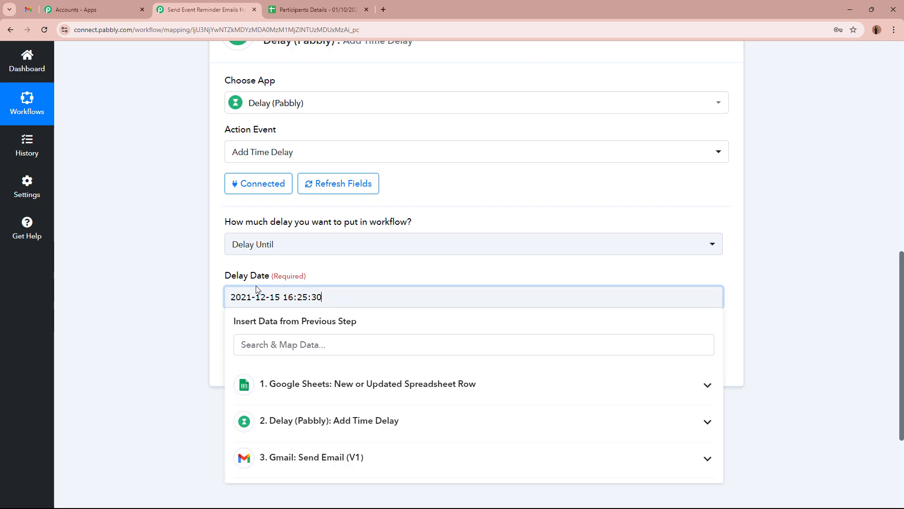
left_click(254, 295)
key("BackSpace")
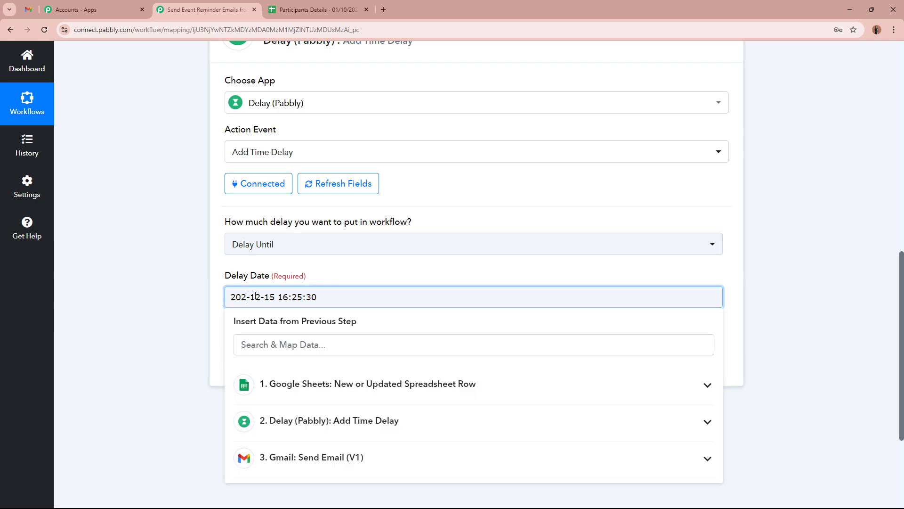
type("4")
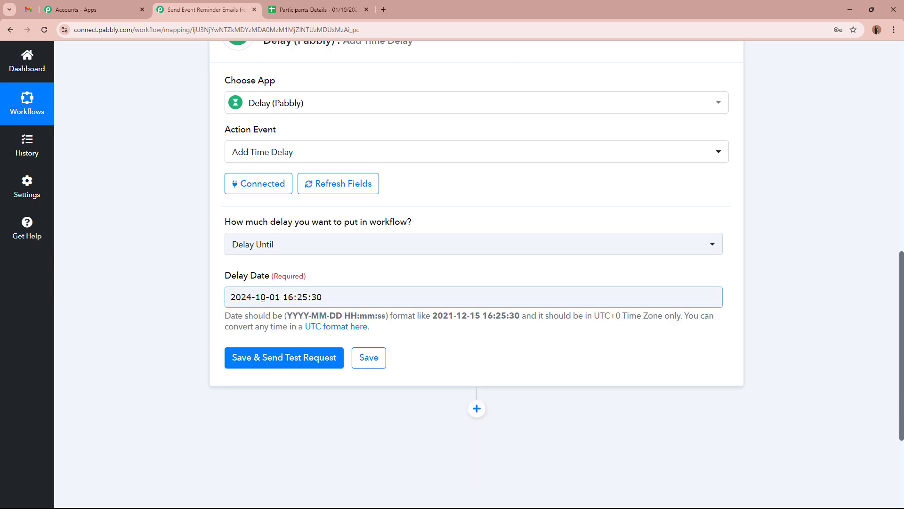
left_click(262, 297)
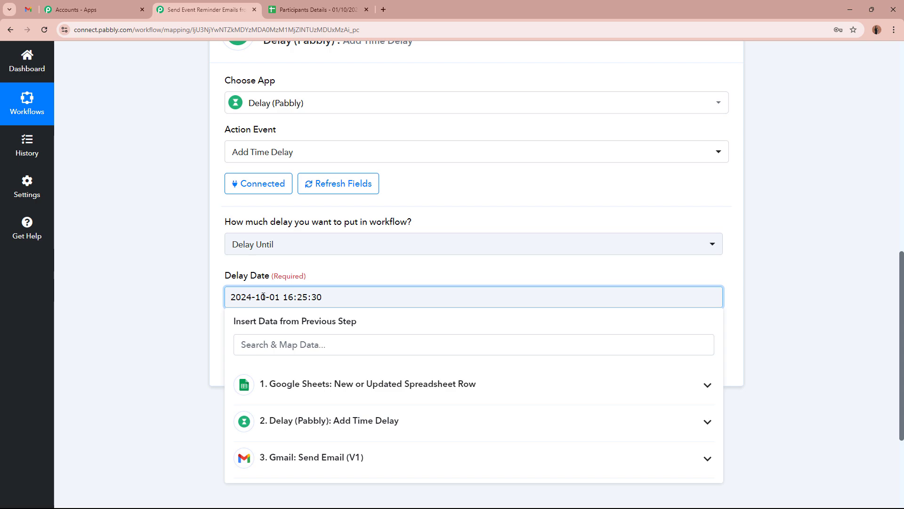
left_click(125, 286)
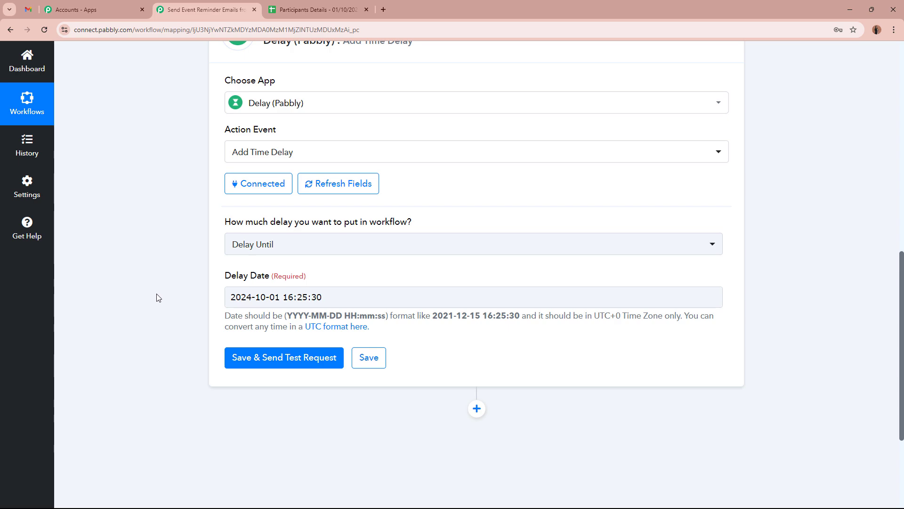
Step: Set the delay time portion to 04:30:00
left_click(293, 297)
key("BackSpace")
key("BackSpace")
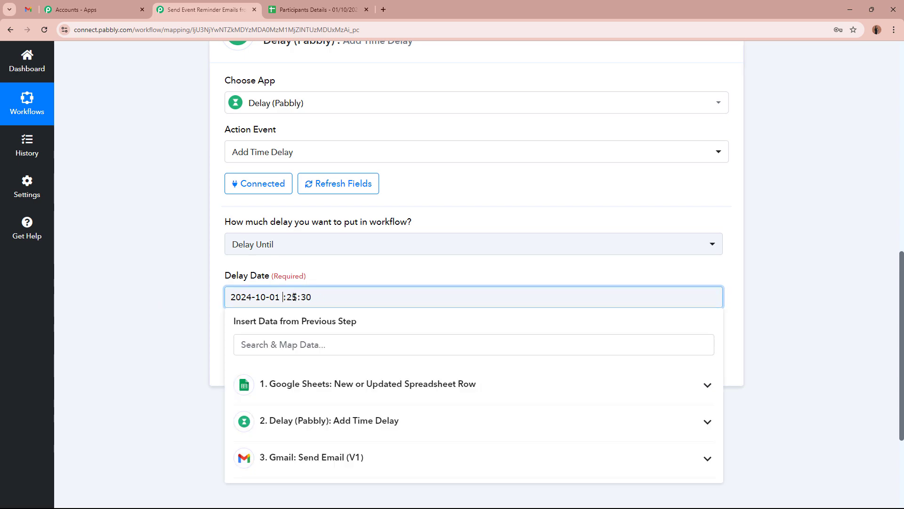
type("04")
key("BackSpace")
key("BackSpace")
type("30")
key("BackSpace")
key("BackSpace")
type("00")
left_click(173, 310)
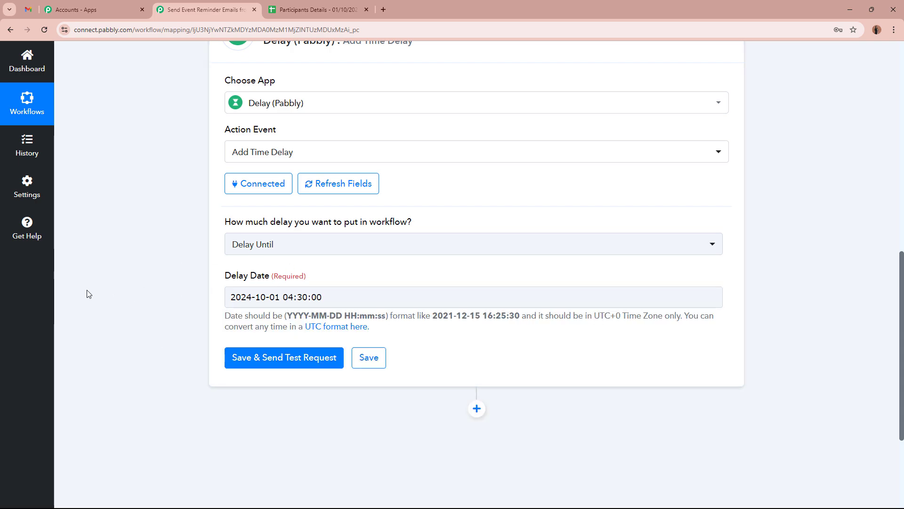
Step: Save and test the Delay step, confirming success, then collapse it
left_click(258, 356)
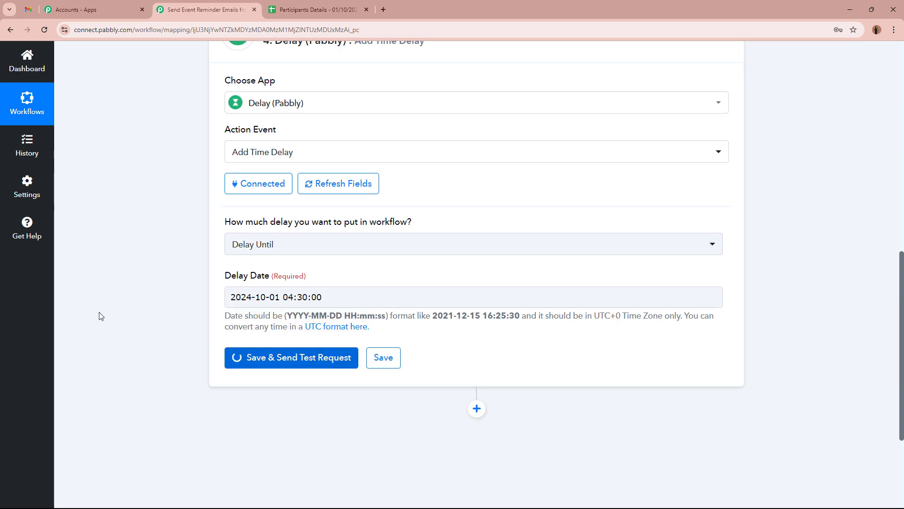
scroll(99, 316, "down", 3)
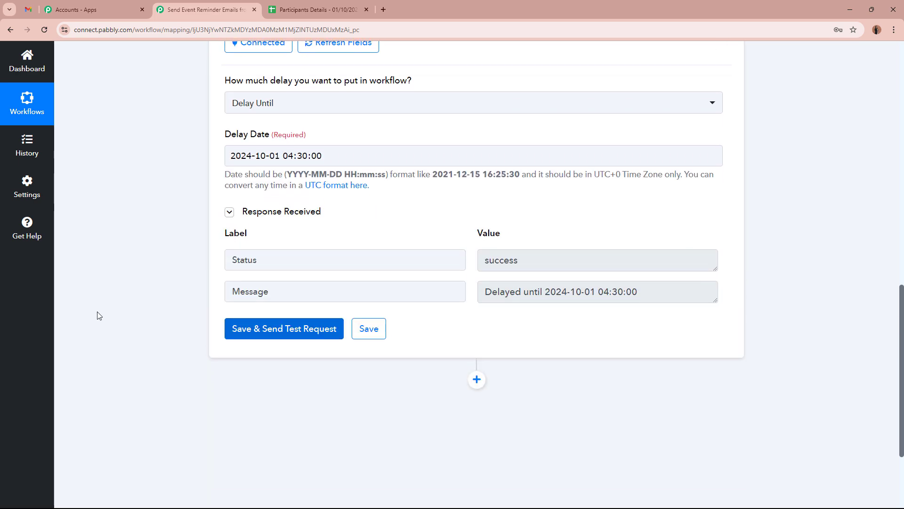
left_click_drag(546, 259, 464, 262)
left_click_drag(652, 292, 417, 290)
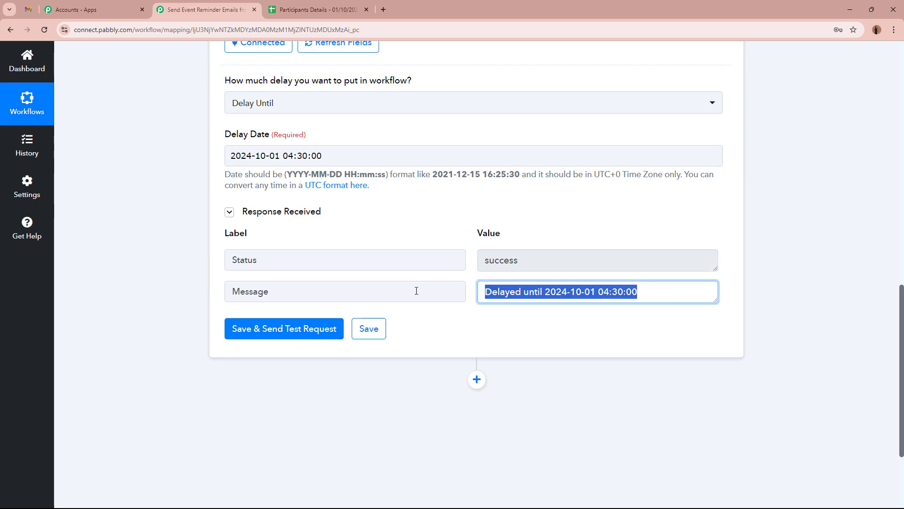
left_click(579, 328)
scroll(733, 303, "up", 9)
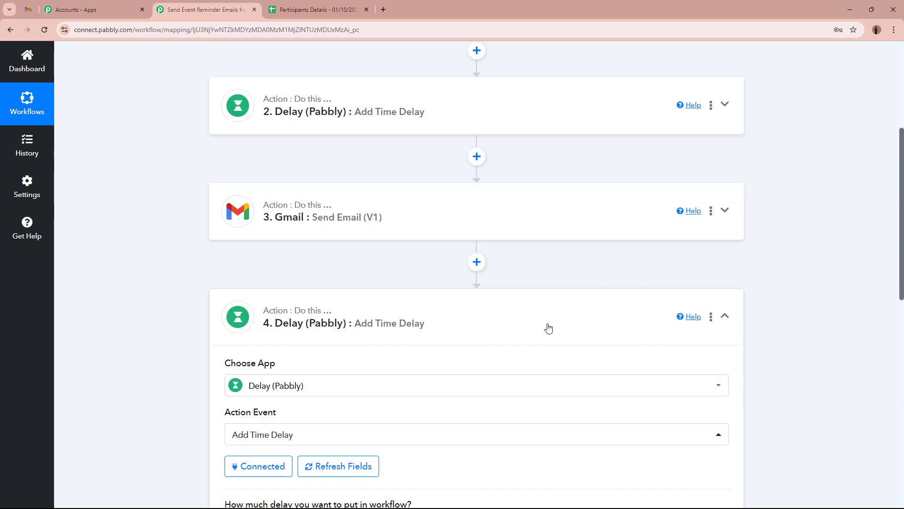
left_click(562, 313)
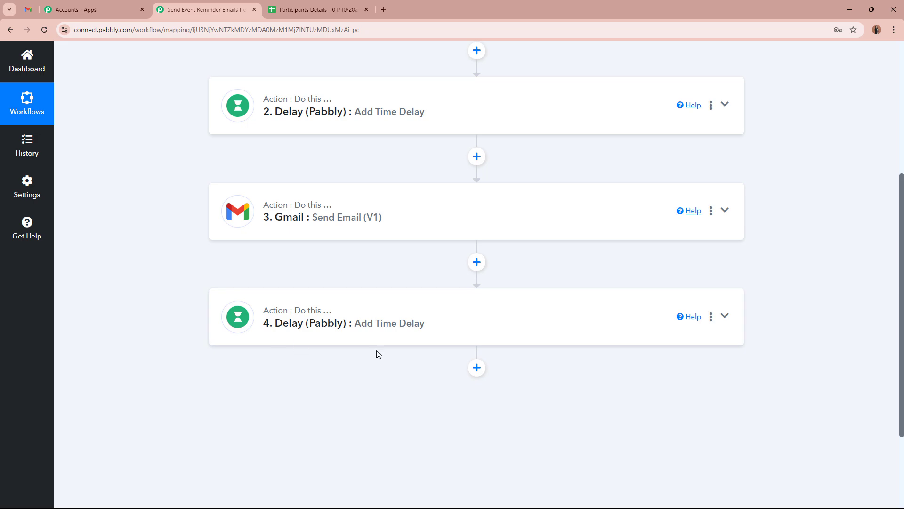
Step: Add a fifth step with the Gmail app and the Send Email (V1) action
left_click(476, 368)
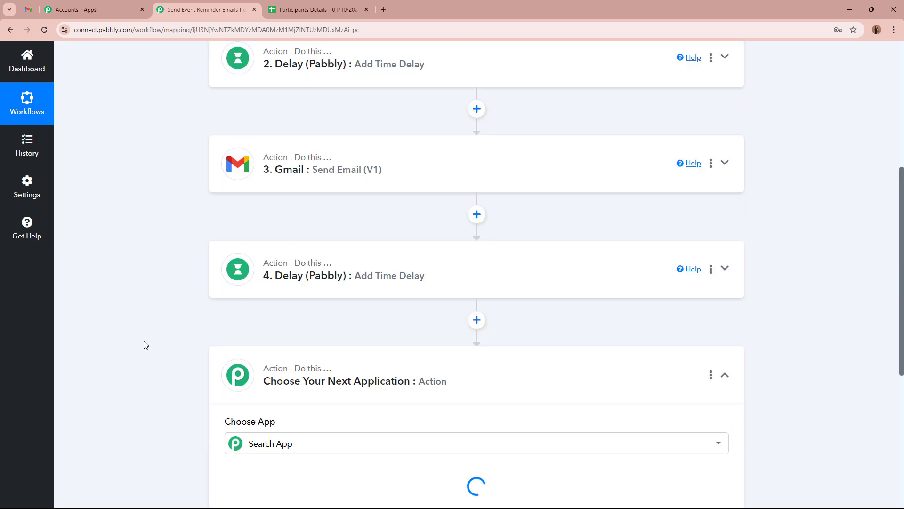
type("G,")
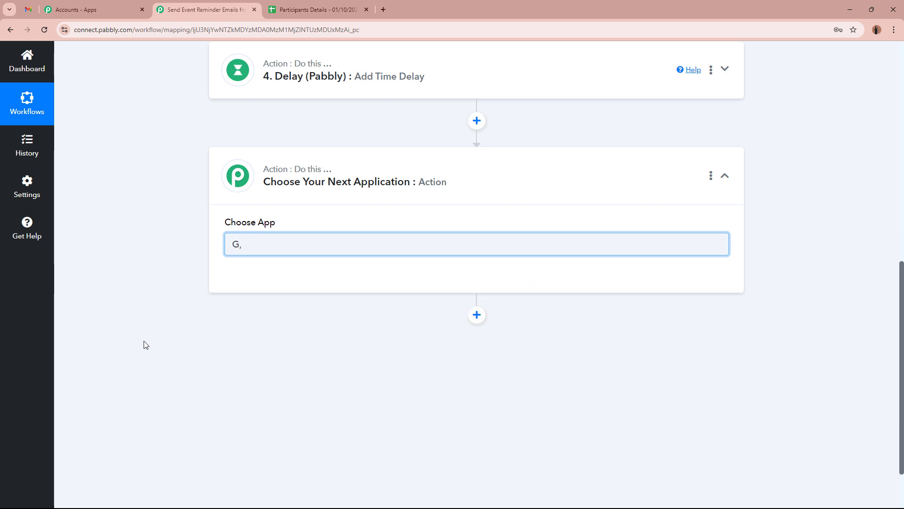
key("BackSpace")
type("mai")
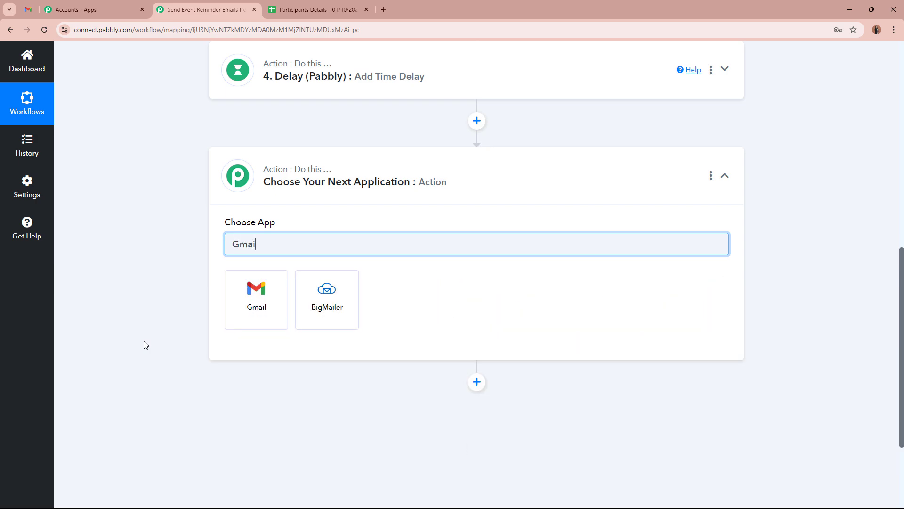
type("l")
left_click(254, 313)
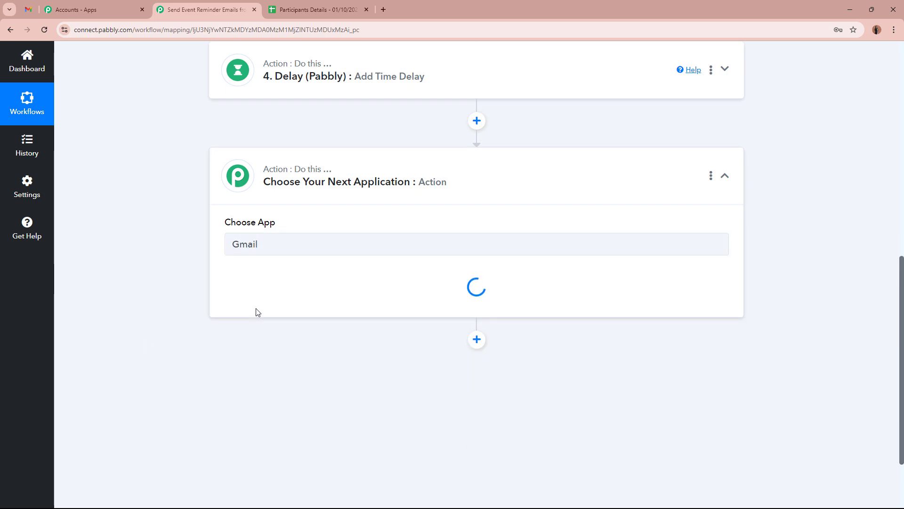
left_click(284, 293)
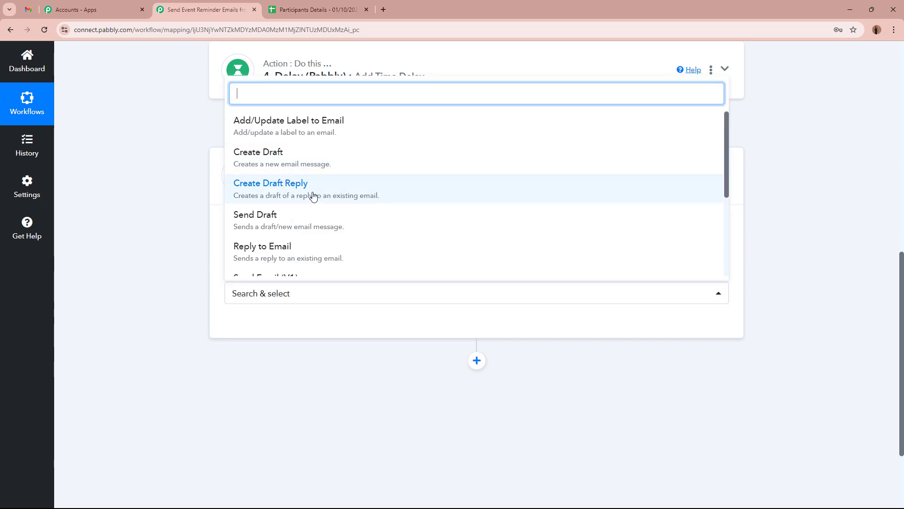
scroll(312, 196, "down", 2)
left_click(313, 195)
Step: Connect the step using the existing Gmail connection
left_click(268, 331)
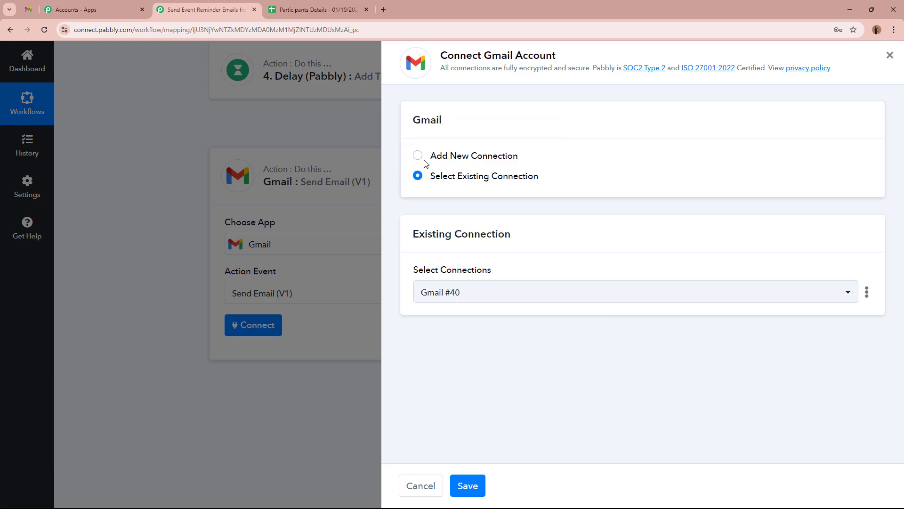
left_click(466, 485)
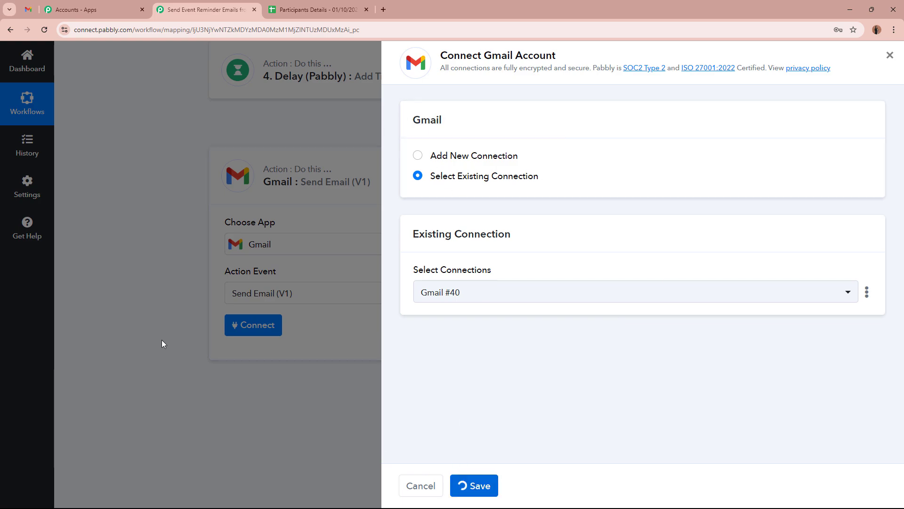
scroll(135, 305, "down", 4)
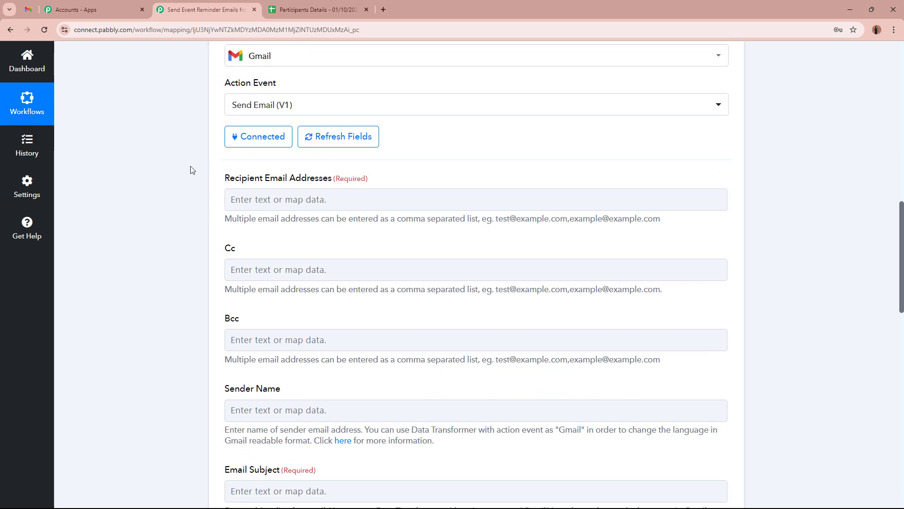
Step: Map the Google Sheets Email value as the recipient address
left_click(342, 202)
left_click(403, 287)
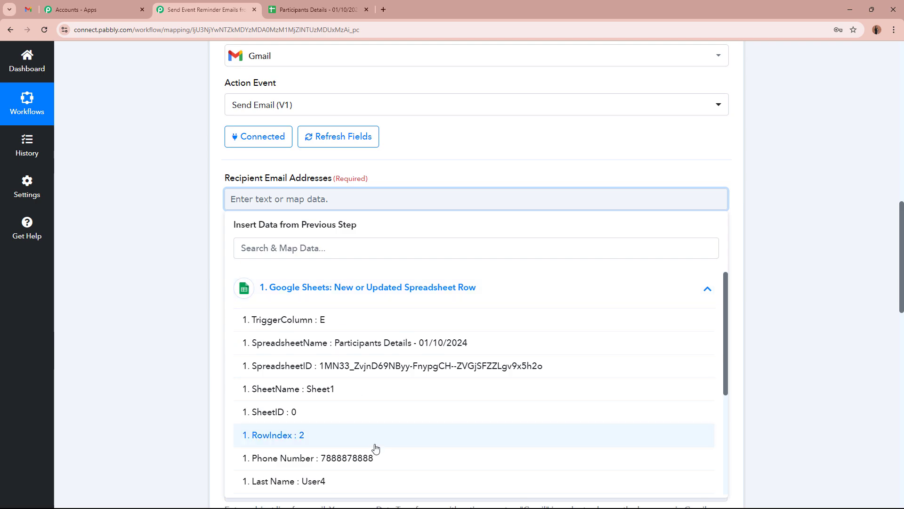
scroll(377, 445, "down", 3)
left_click(368, 410)
left_click(146, 300)
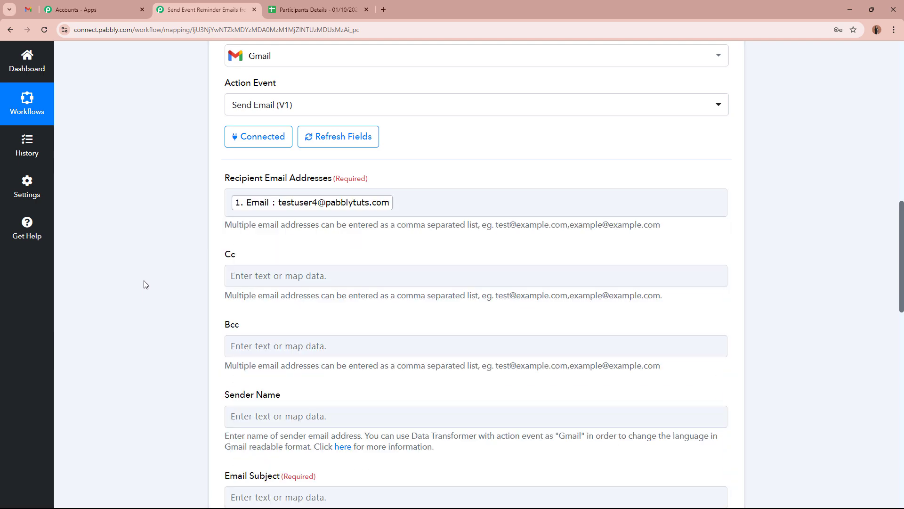
Step: Enter sender name 'Team Fantastic Events' and paste the reminder subject line
scroll(147, 272, "down", 3)
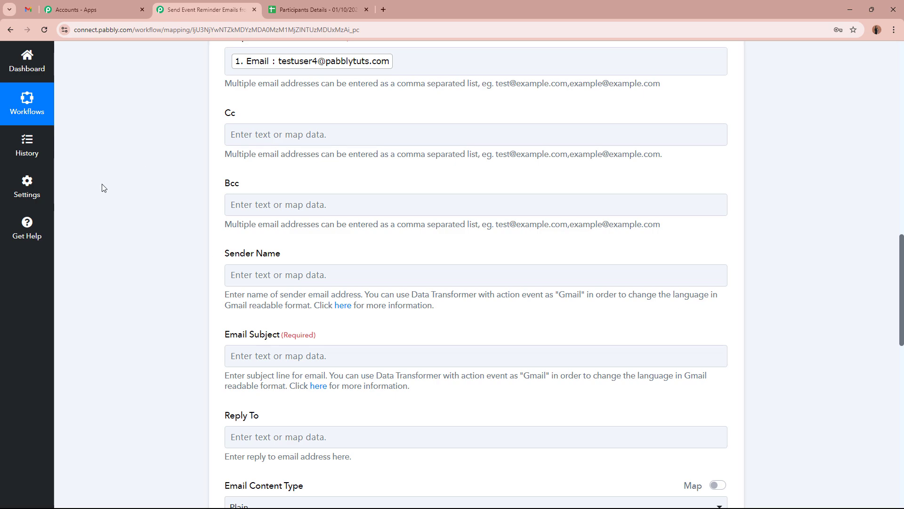
left_click(335, 277)
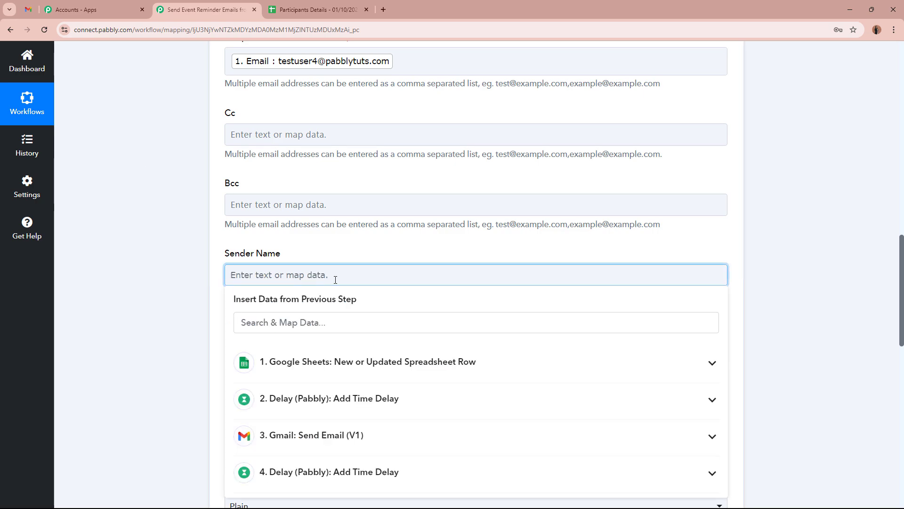
type("Team ")
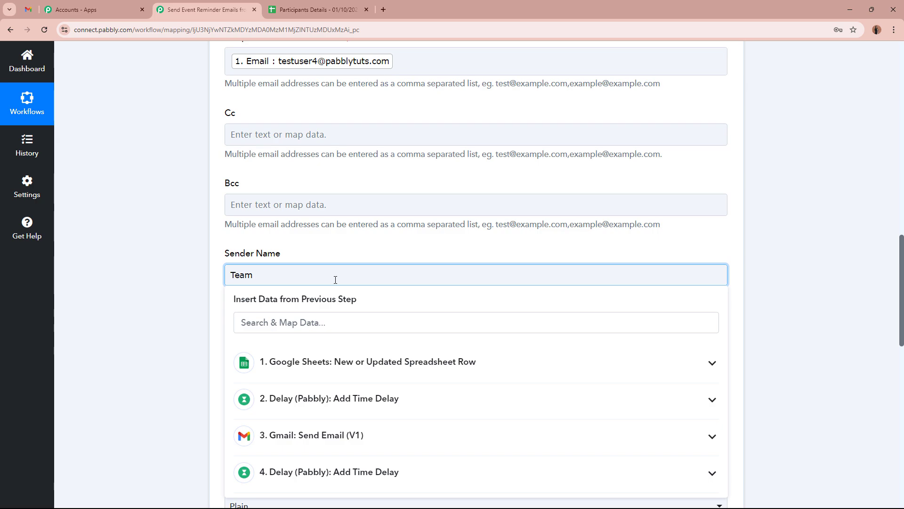
type("Fantastic Events")
scroll(185, 282, "down", 3)
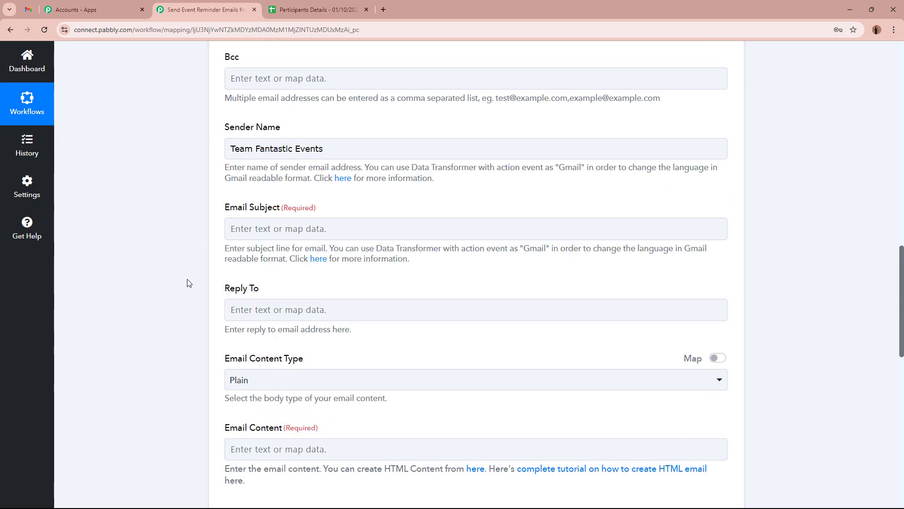
left_click(330, 214)
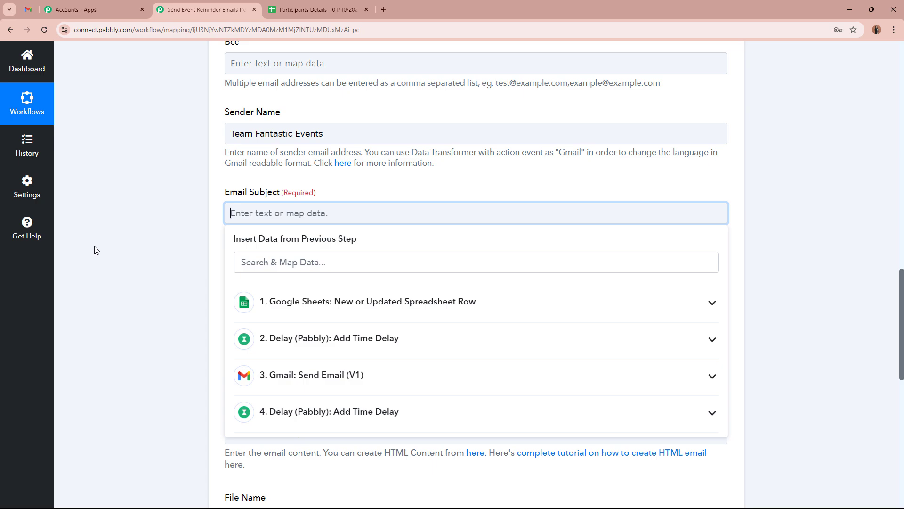
type("Reminder: Upcoming Event on 01/10/2024")
left_click_drag(230, 213, 419, 213)
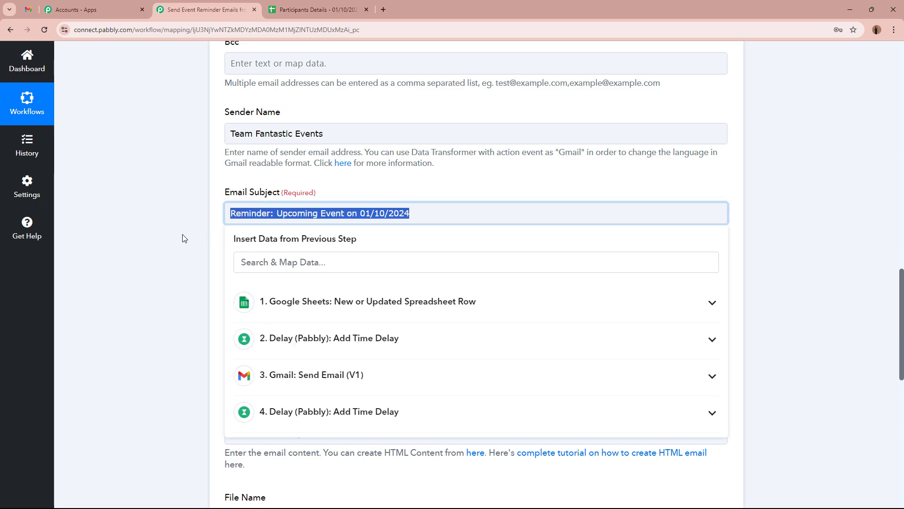
left_click(183, 239)
left_click(453, 218)
left_click(118, 216)
Step: Keep Email Content Type as Plain and paste the reminder message into the body
scroll(126, 213, "down", 3)
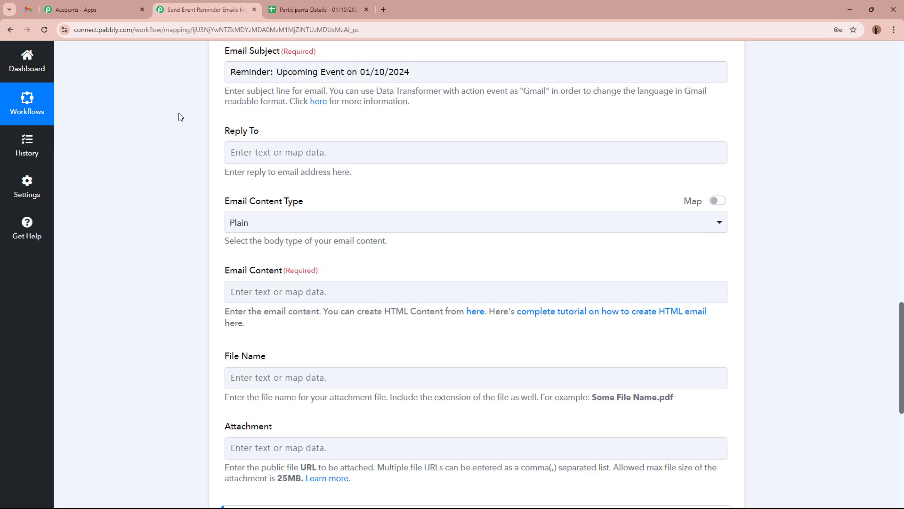
left_click(357, 227)
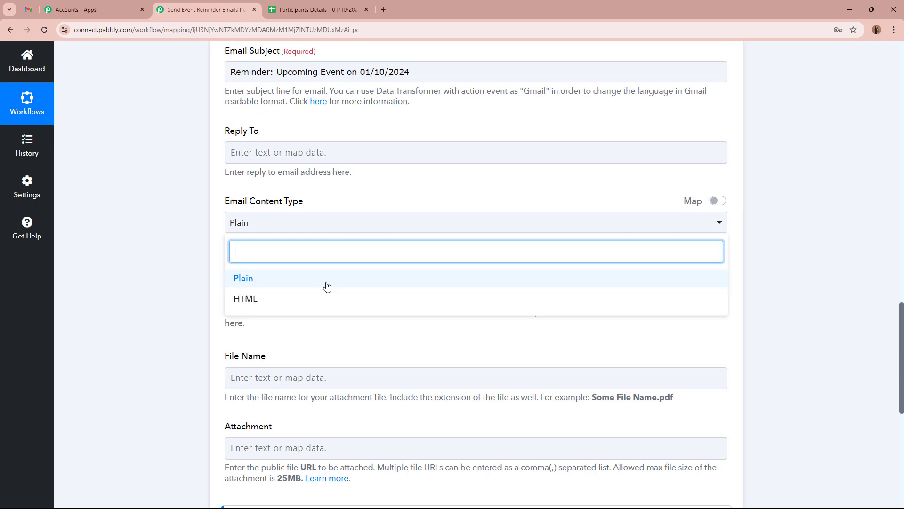
left_click(328, 286)
scroll(309, 204, "down", 2)
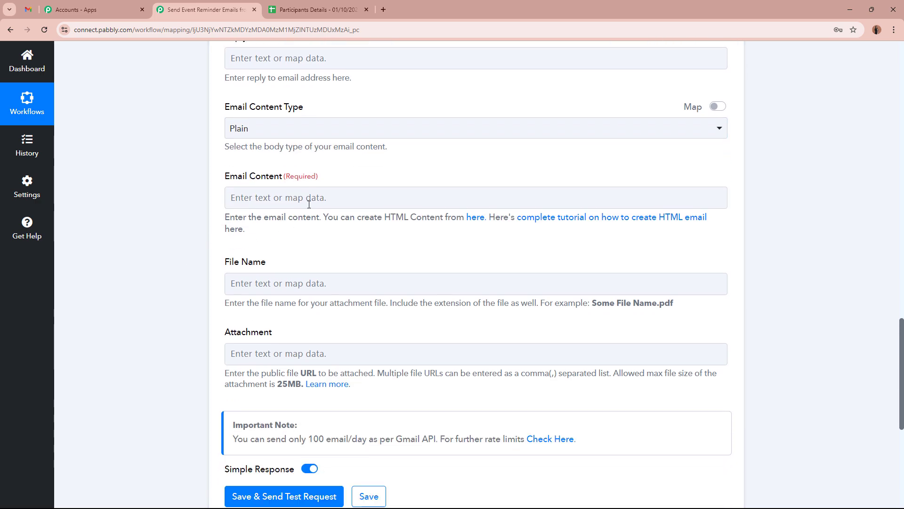
left_click(309, 204)
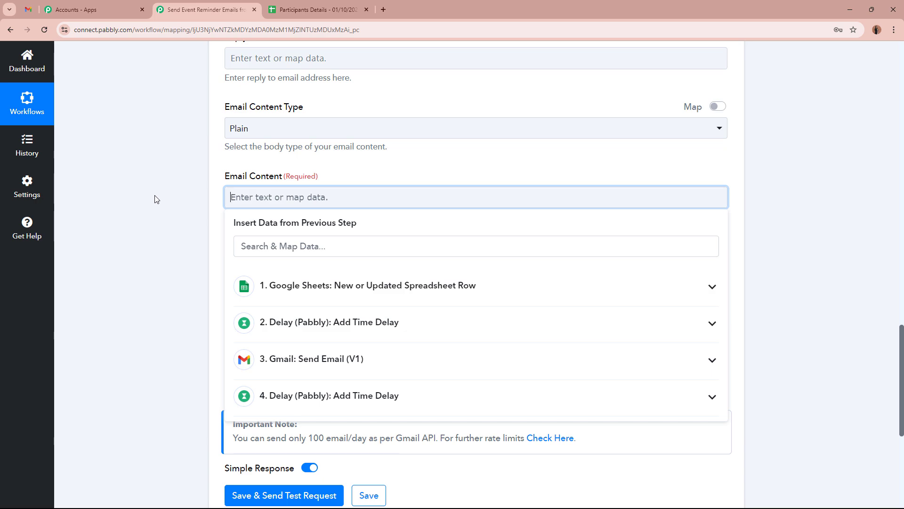
key("ctrl+v")
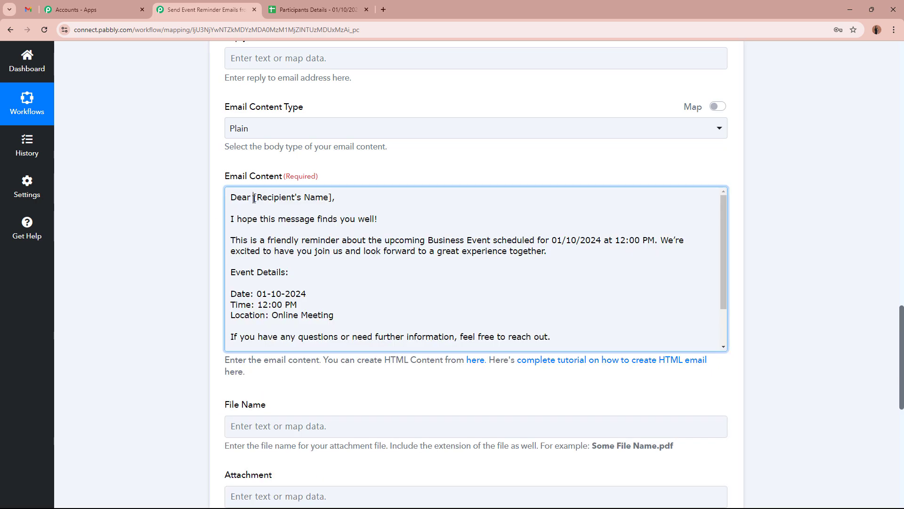
Step: Replace the recipient name placeholder with mapped First Name and Last Name
left_click_drag(255, 199, 332, 202)
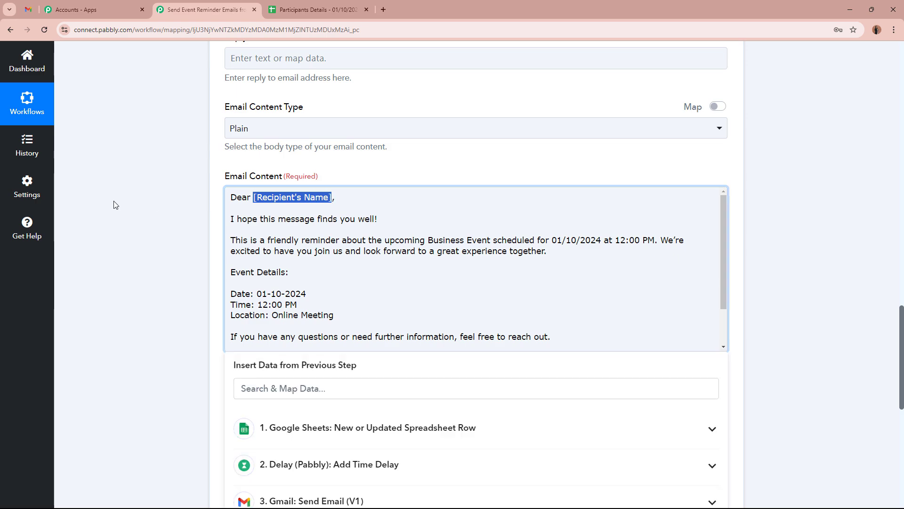
scroll(393, 293, "down", 3)
left_click(394, 294)
scroll(367, 422, "down", 1)
scroll(368, 421, "down", 3)
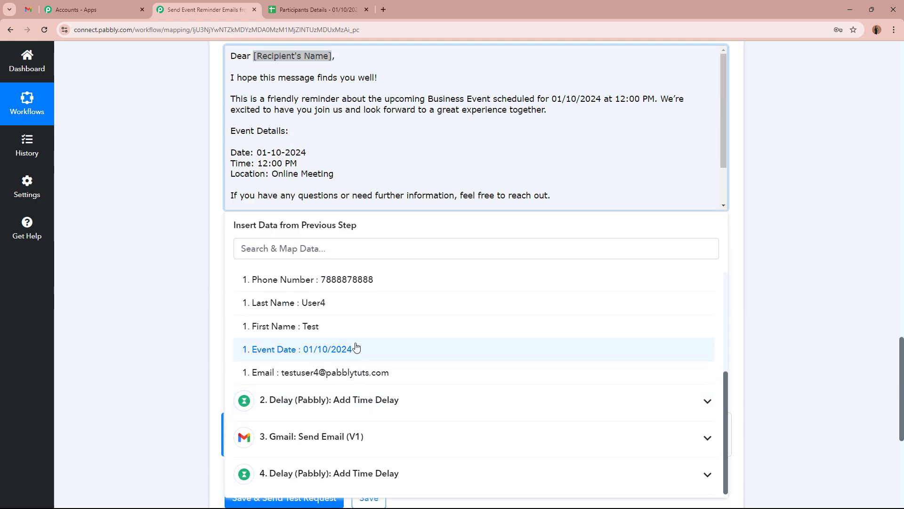
left_click(355, 331)
left_click(356, 305)
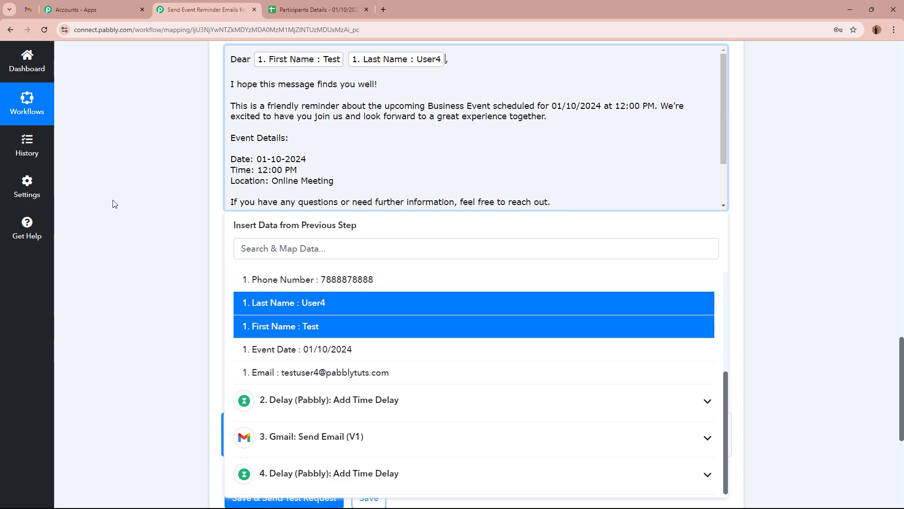
left_click(115, 202)
scroll(156, 206, "up", 1)
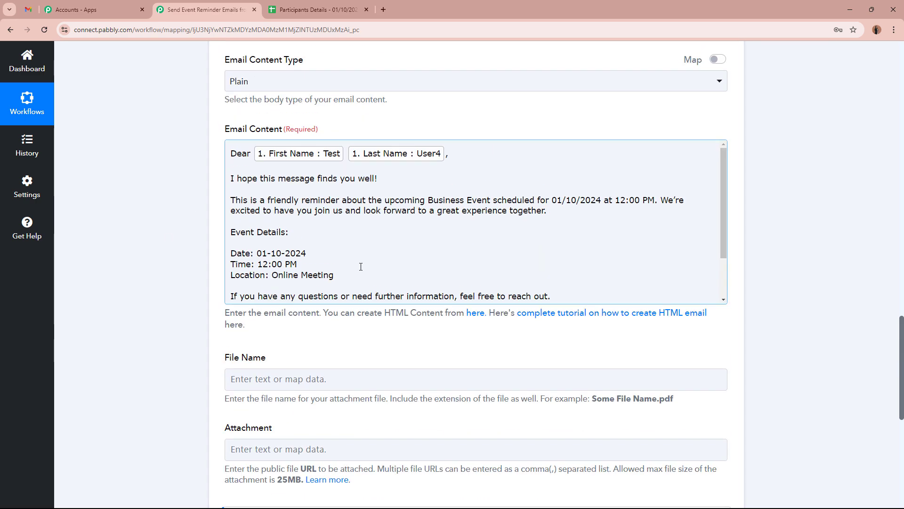
scroll(394, 210, "down", 2)
scroll(398, 217, "up", 2)
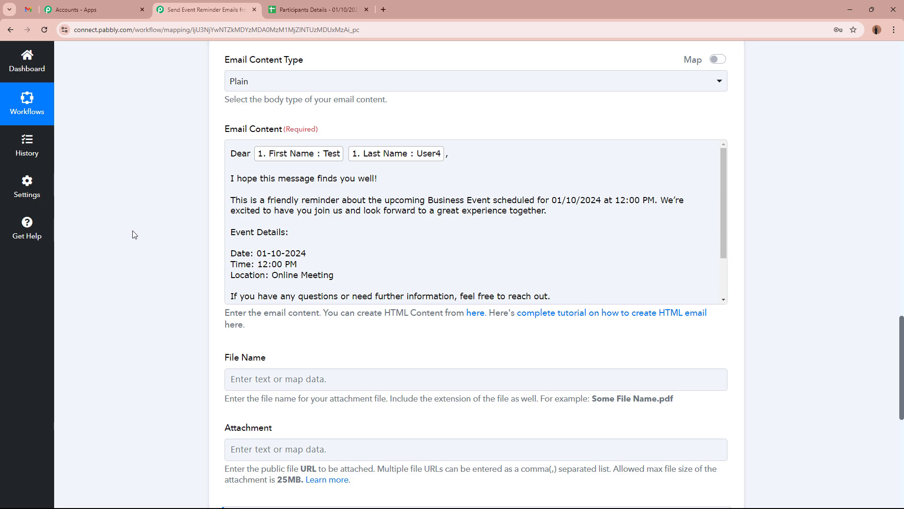
scroll(228, 210, "down", 5)
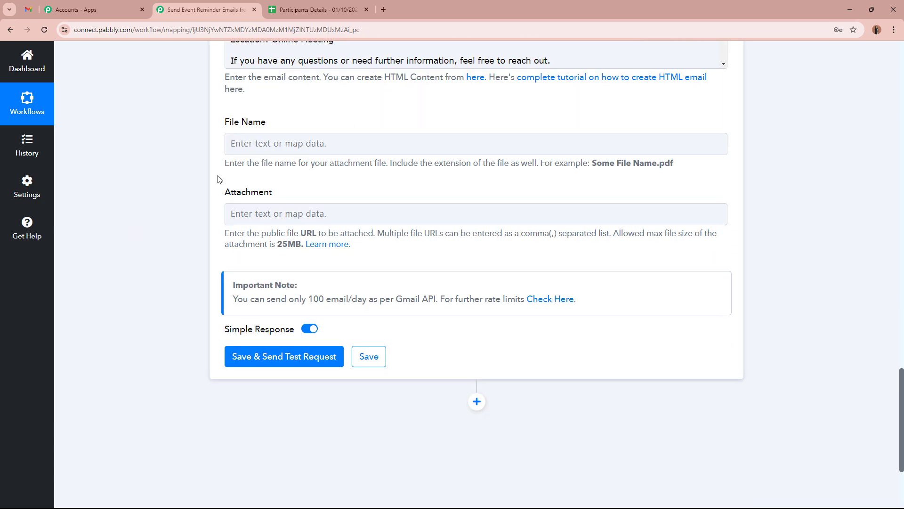
Step: Send the test reminder, then check the 'Reminder: Upcoming Event on 01/10/2024' email's subject and first-and-last-name greeting
left_click(294, 358)
scroll(117, 259, "down", 3)
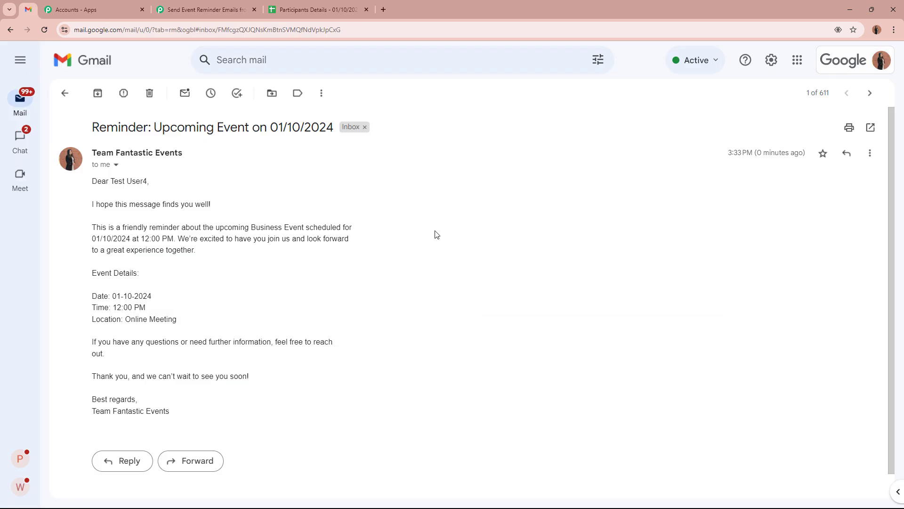
left_click_drag(90, 183, 185, 181)
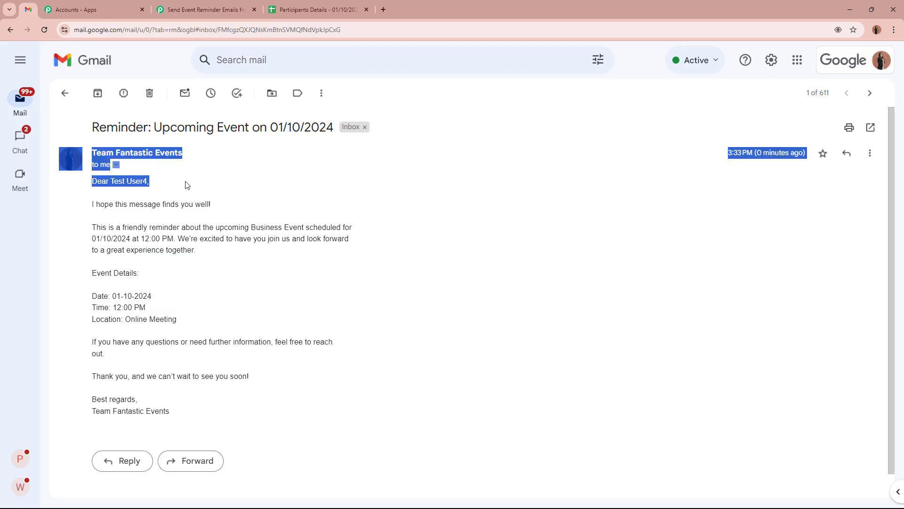
left_click(185, 182)
left_click_drag(94, 125, 317, 171)
left_click(317, 170)
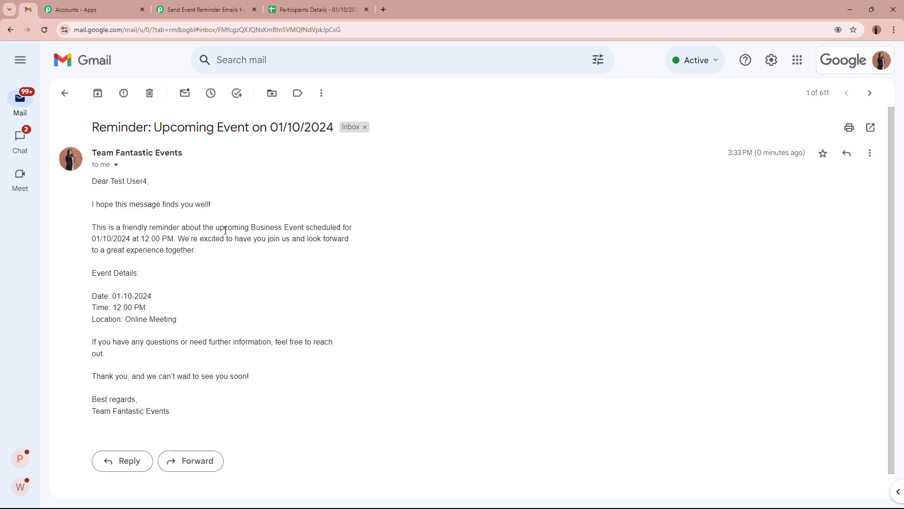
Step: Return to the Send Event Reminder Emails workflow and scroll back up to its first step
left_click(233, 3)
scroll(631, 221, "up", 10)
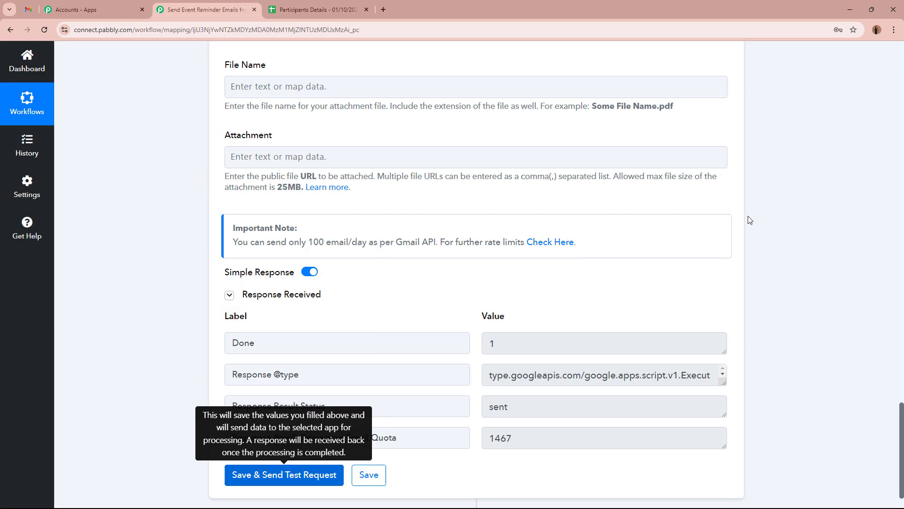
scroll(753, 296, "up", 20)
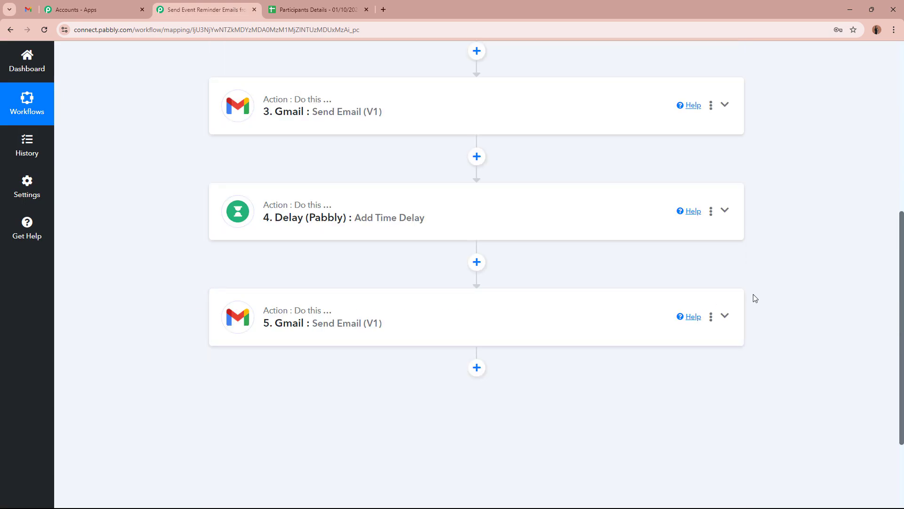
scroll(756, 297, "up", 3)
scroll(743, 293, "down", 5)
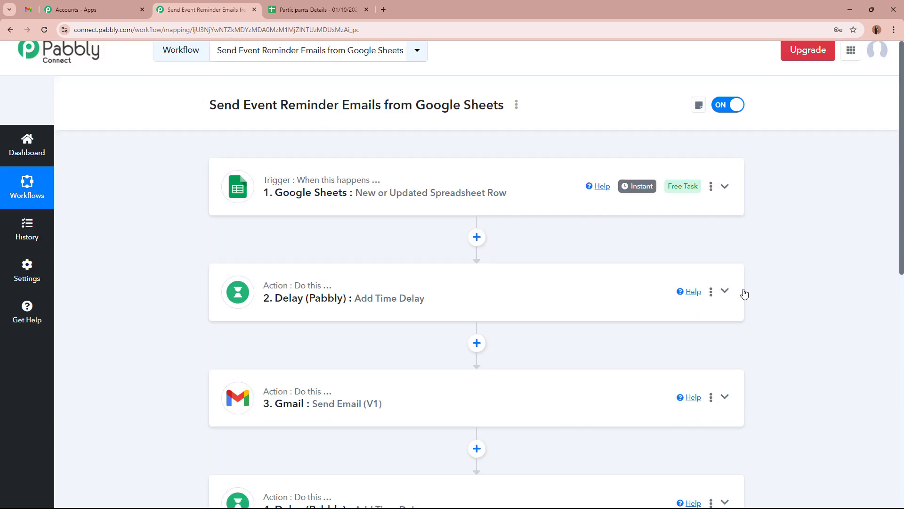
scroll(744, 294, "up", 5)
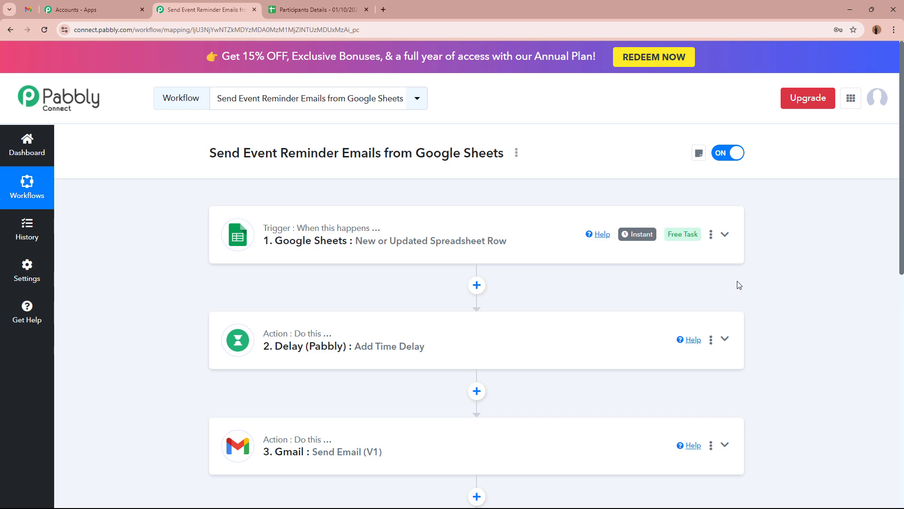
Step: In the Participants Details sheet, highlight the empty range B3:E13 where new participants will go
left_click(317, 9)
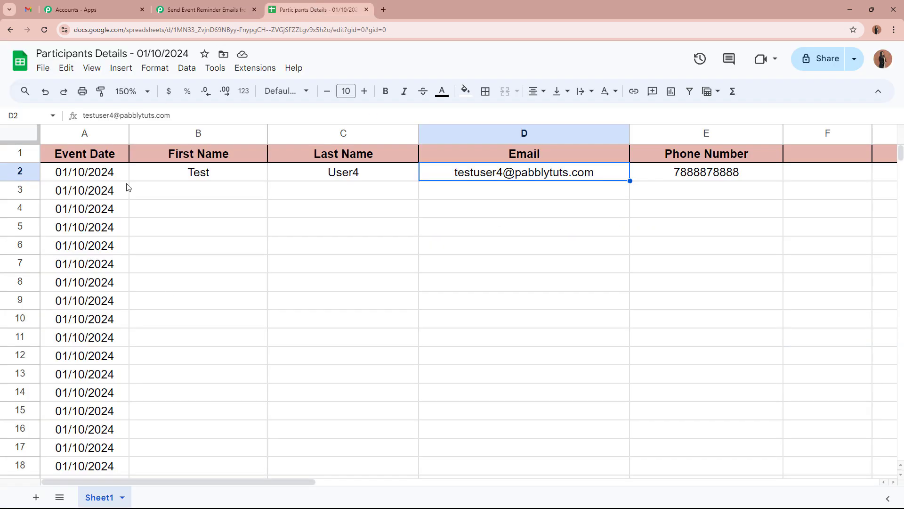
left_click(372, 198)
left_click(369, 225)
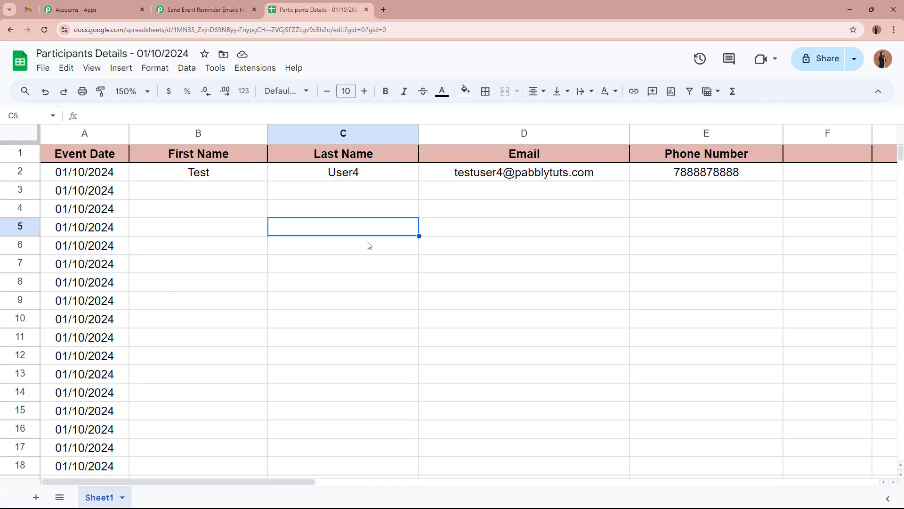
left_click_drag(236, 190, 725, 396)
left_click(724, 397)
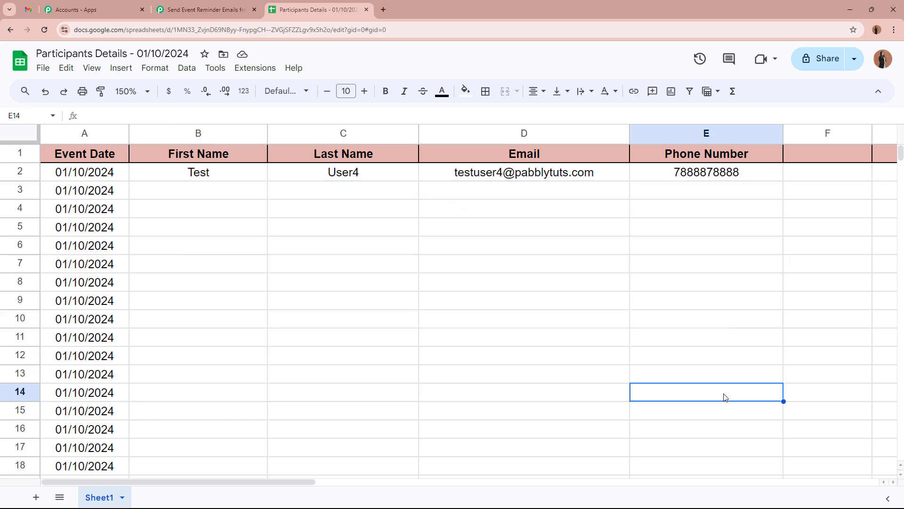
scroll(724, 397, "down", 3)
scroll(724, 397, "up", 3)
left_click_drag(202, 189, 740, 380)
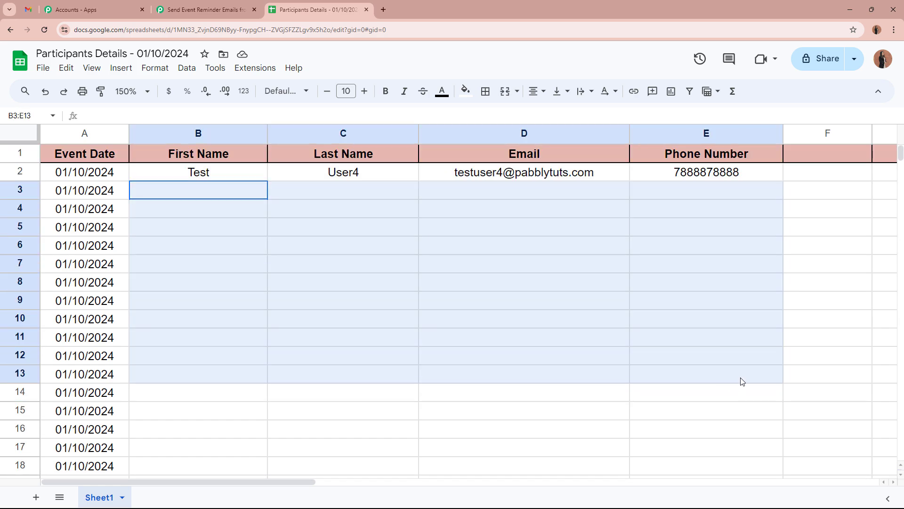
left_click(741, 380)
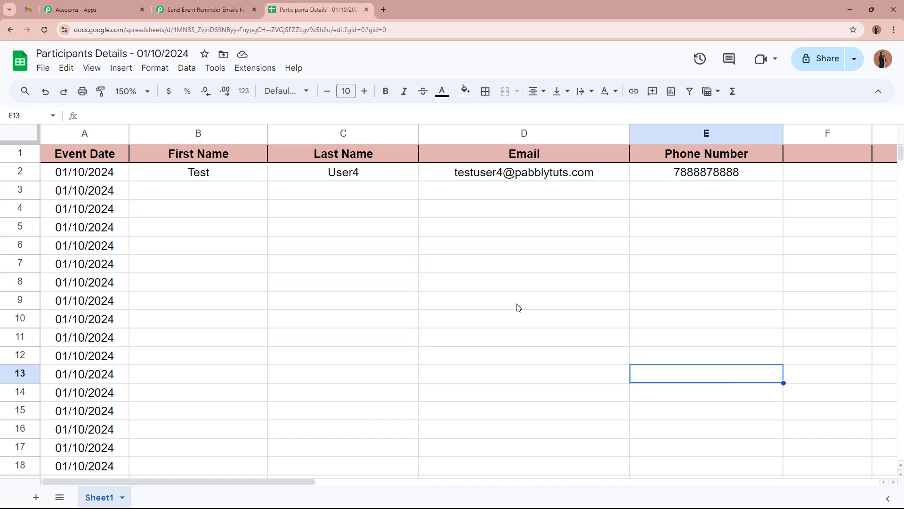
left_click(219, 7)
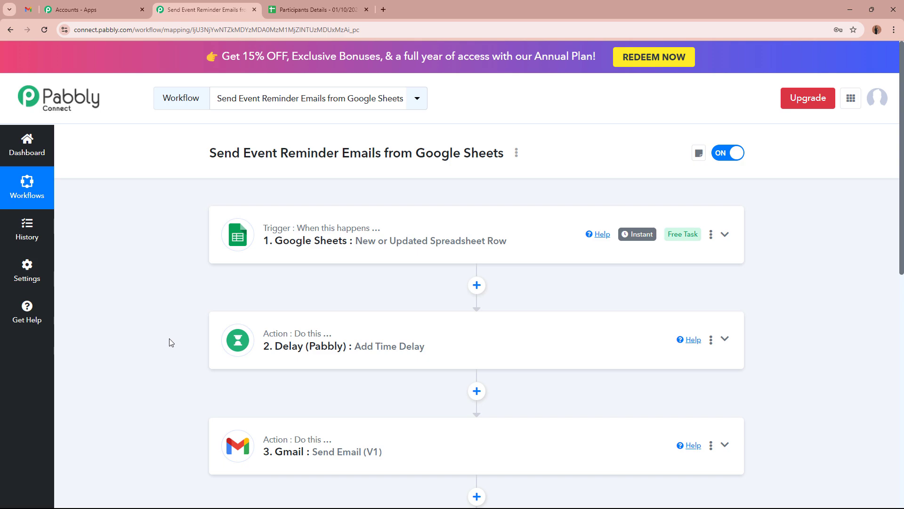
scroll(171, 342, "down", 5)
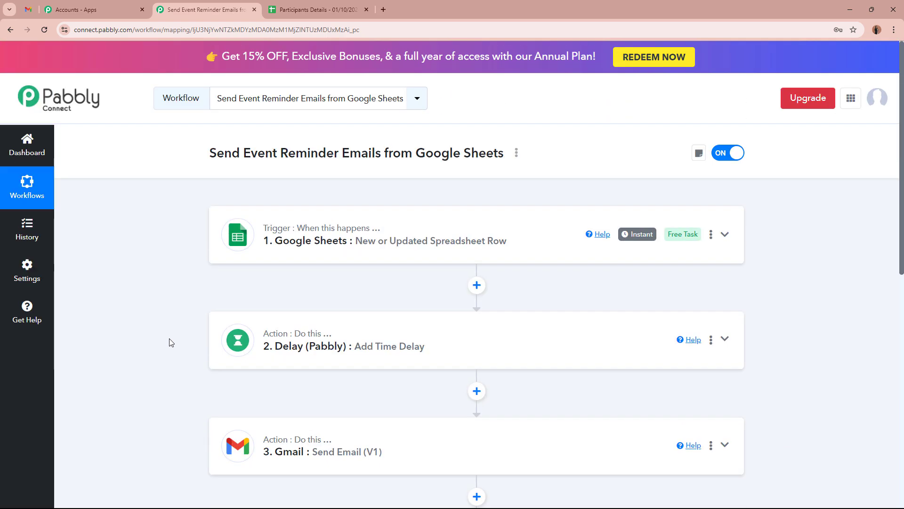